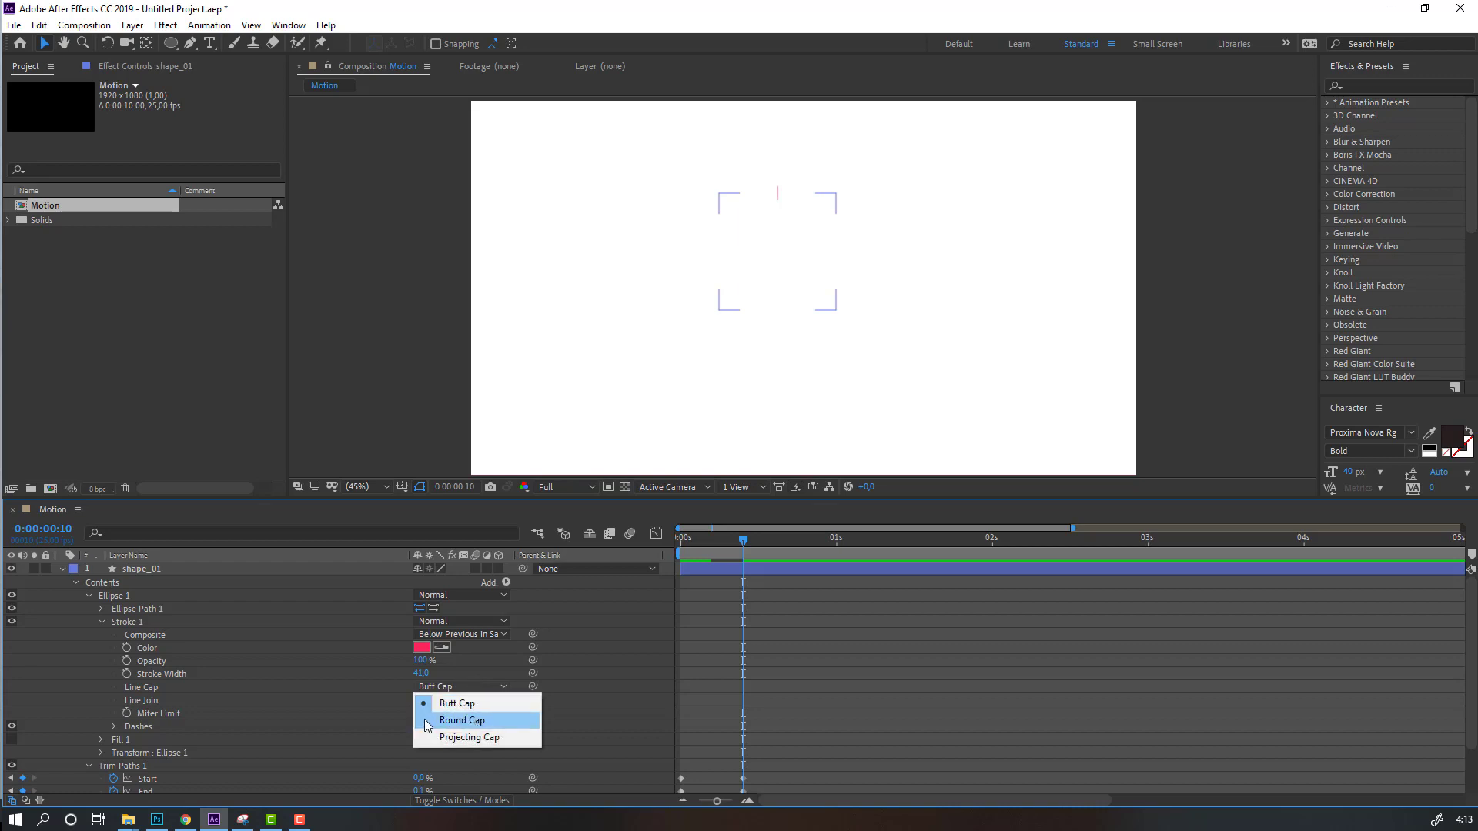
- Set shape_01's ellipse Stroke 1 Line Cap to Round Cap and collapse its Contents group
left_click(462, 720)
left_click(749, 672)
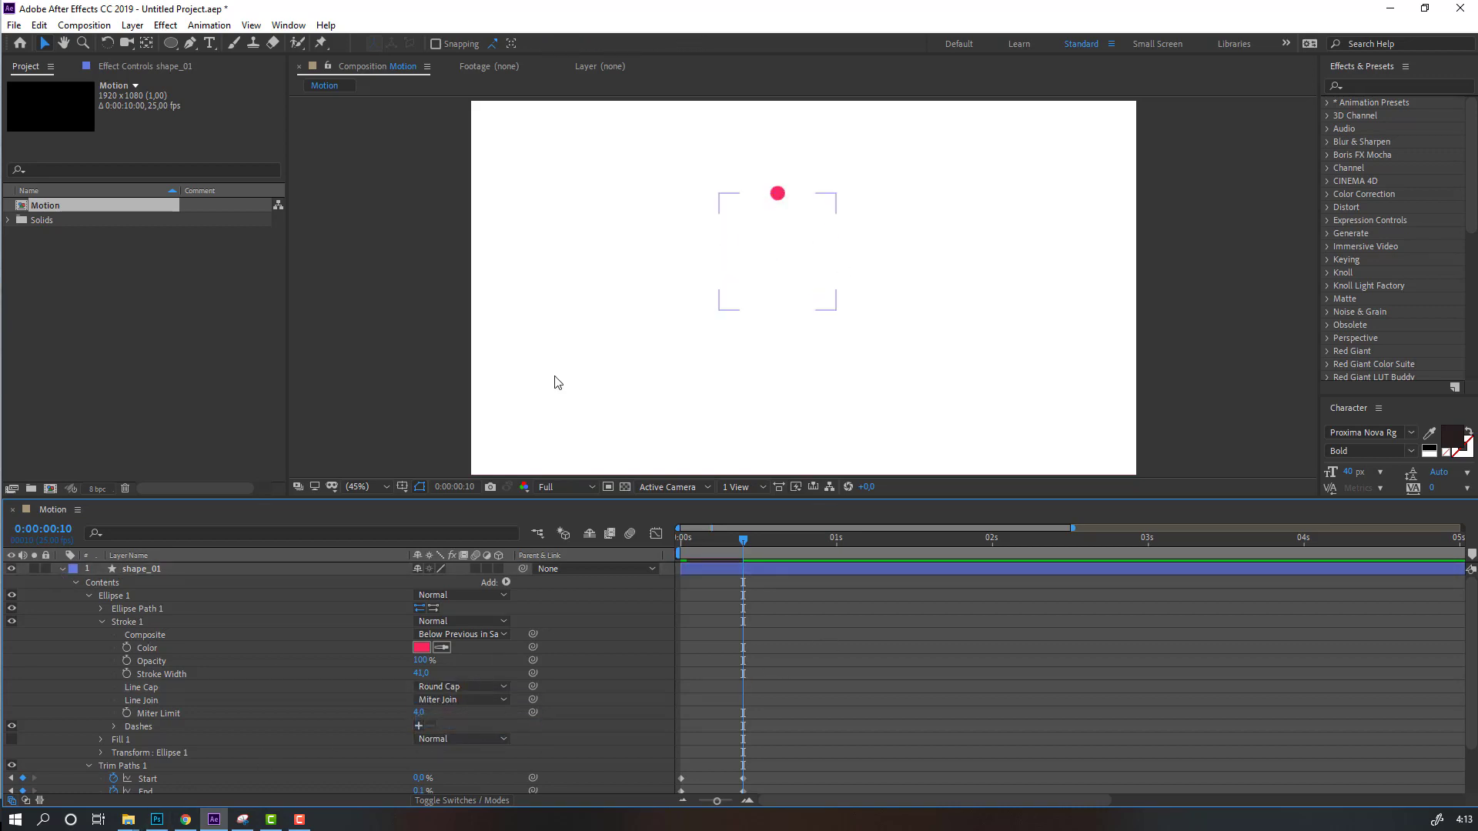
left_click(74, 583)
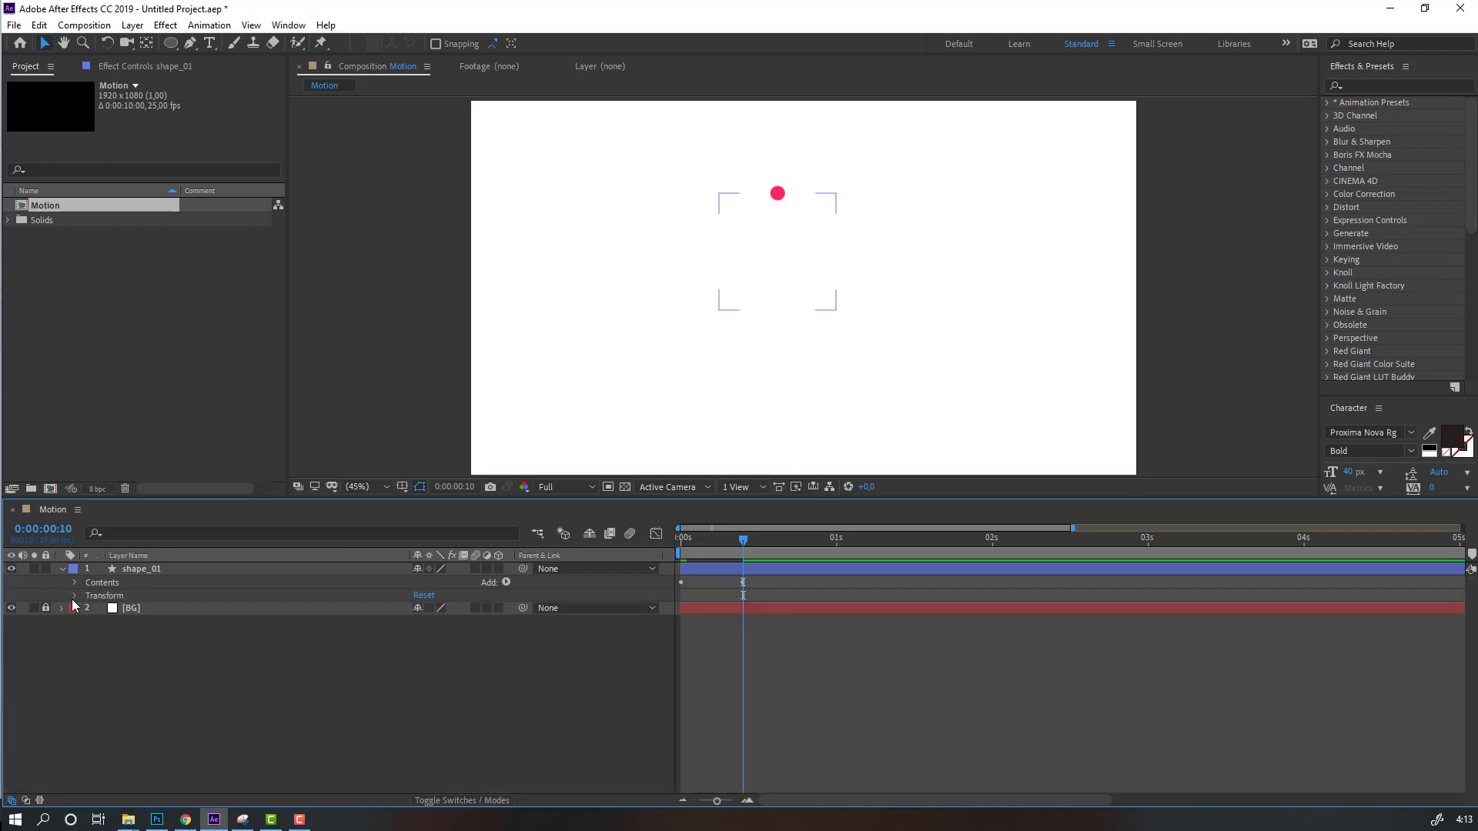
- Reveal shape_01's Trim Paths keyframes and shift the End keyframes about two frames later
left_click(146, 570)
key("u")
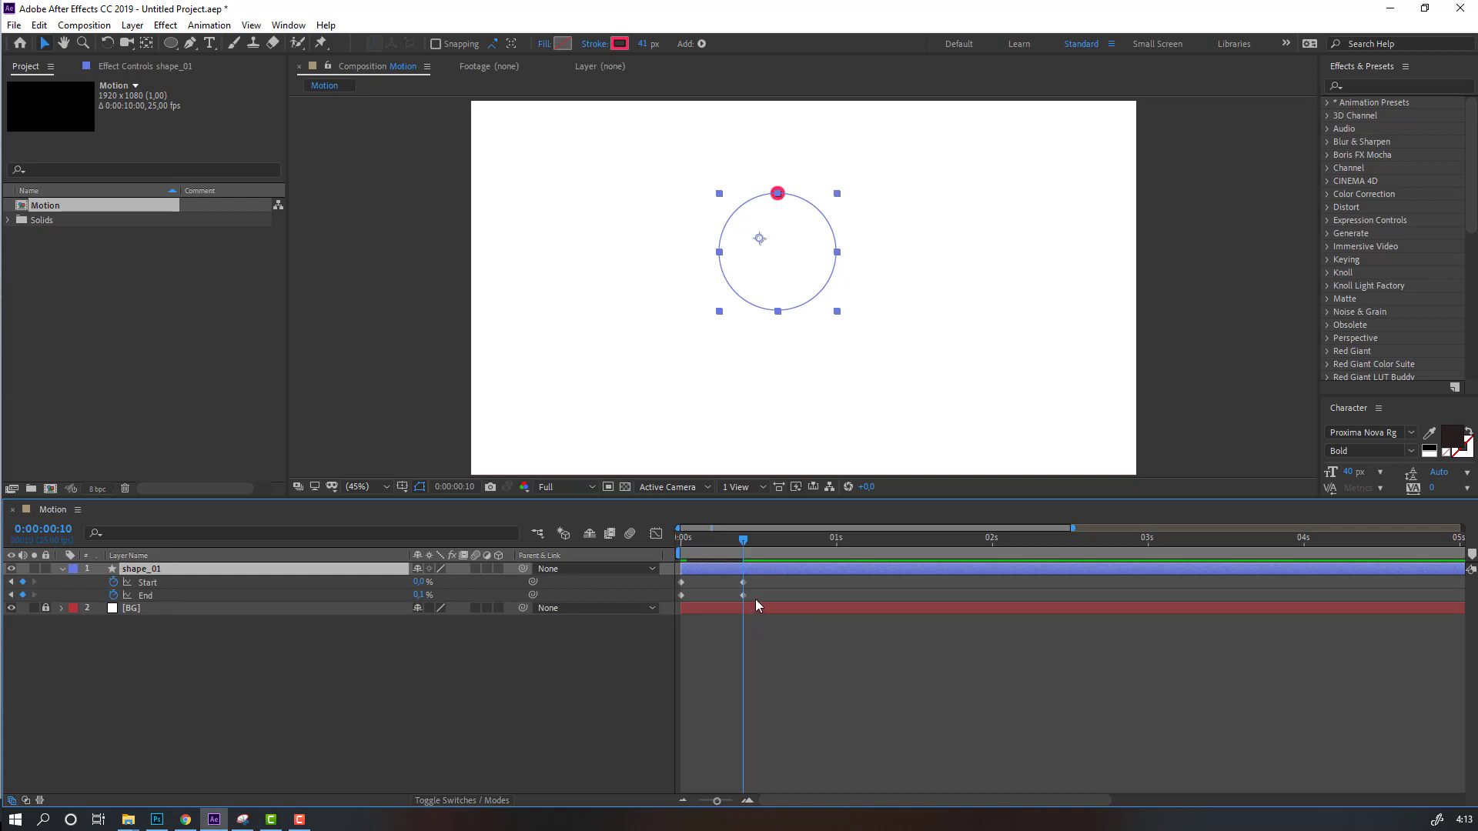
left_click_drag(756, 597, 695, 598)
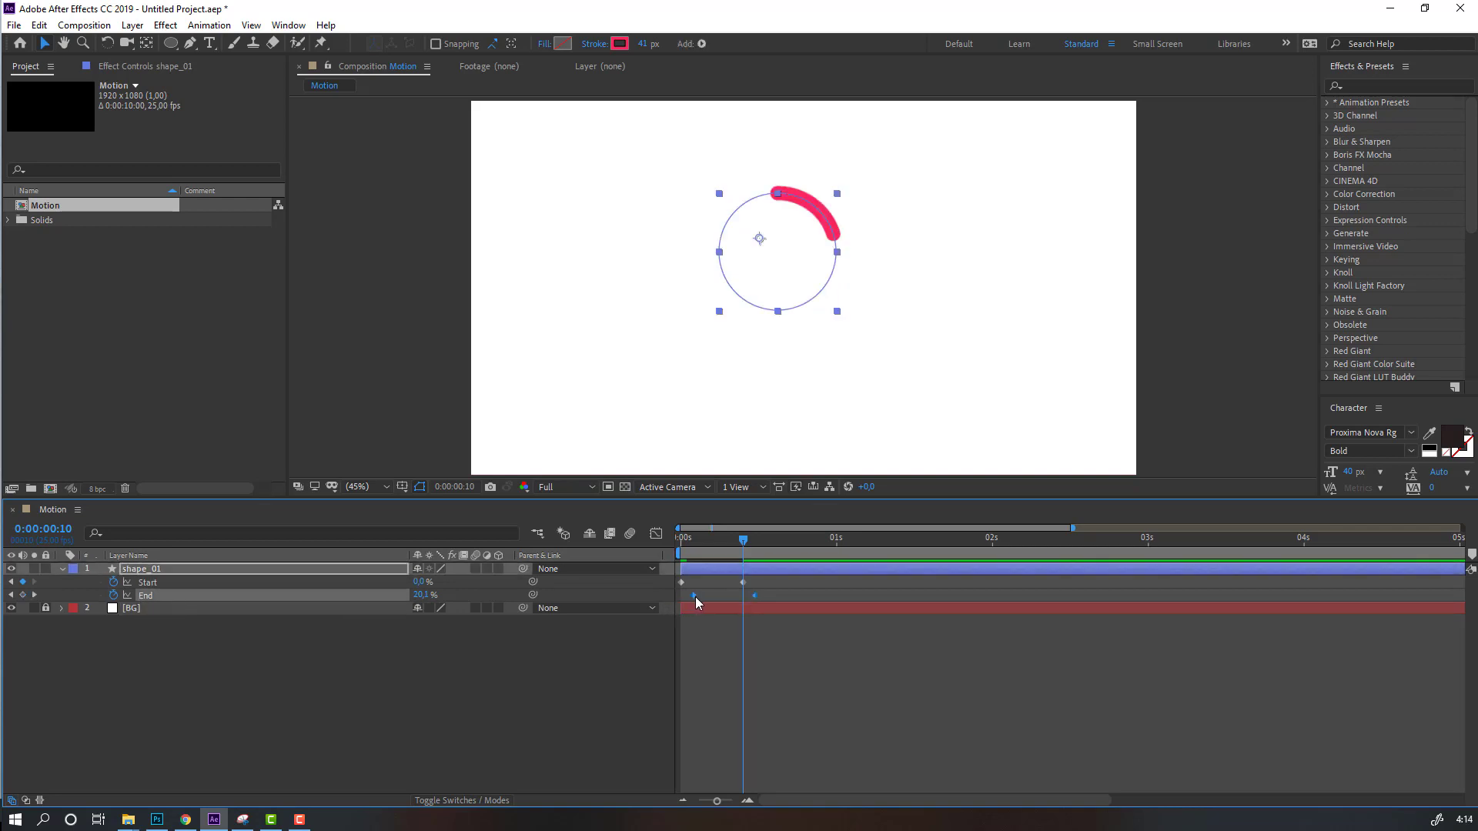
left_click(727, 666)
key("space")
key("space")
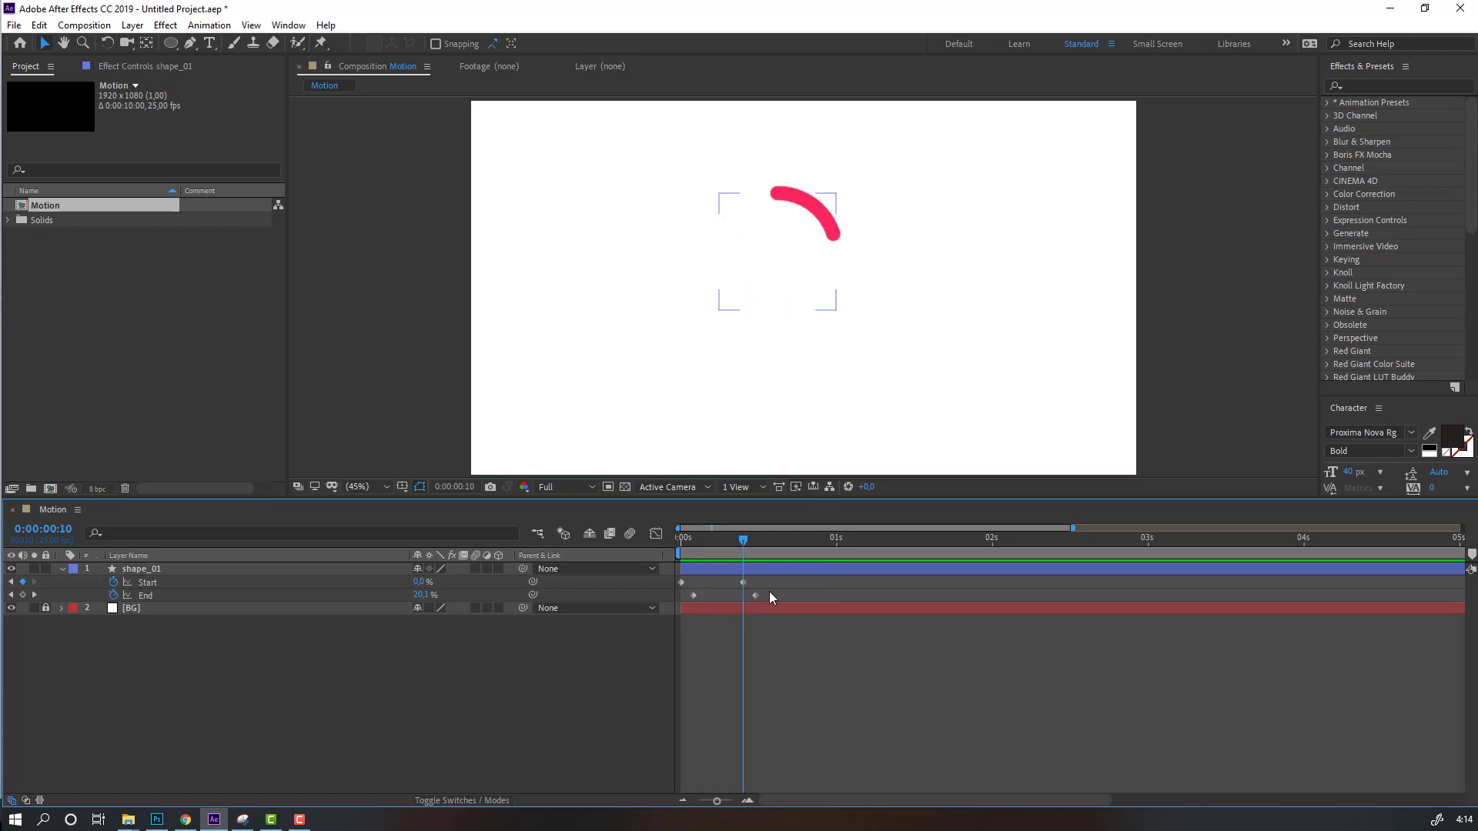
- Apply Easy Ease to all Start and End trim keyframes and preview the arc
left_click(763, 585)
right_click(682, 583)
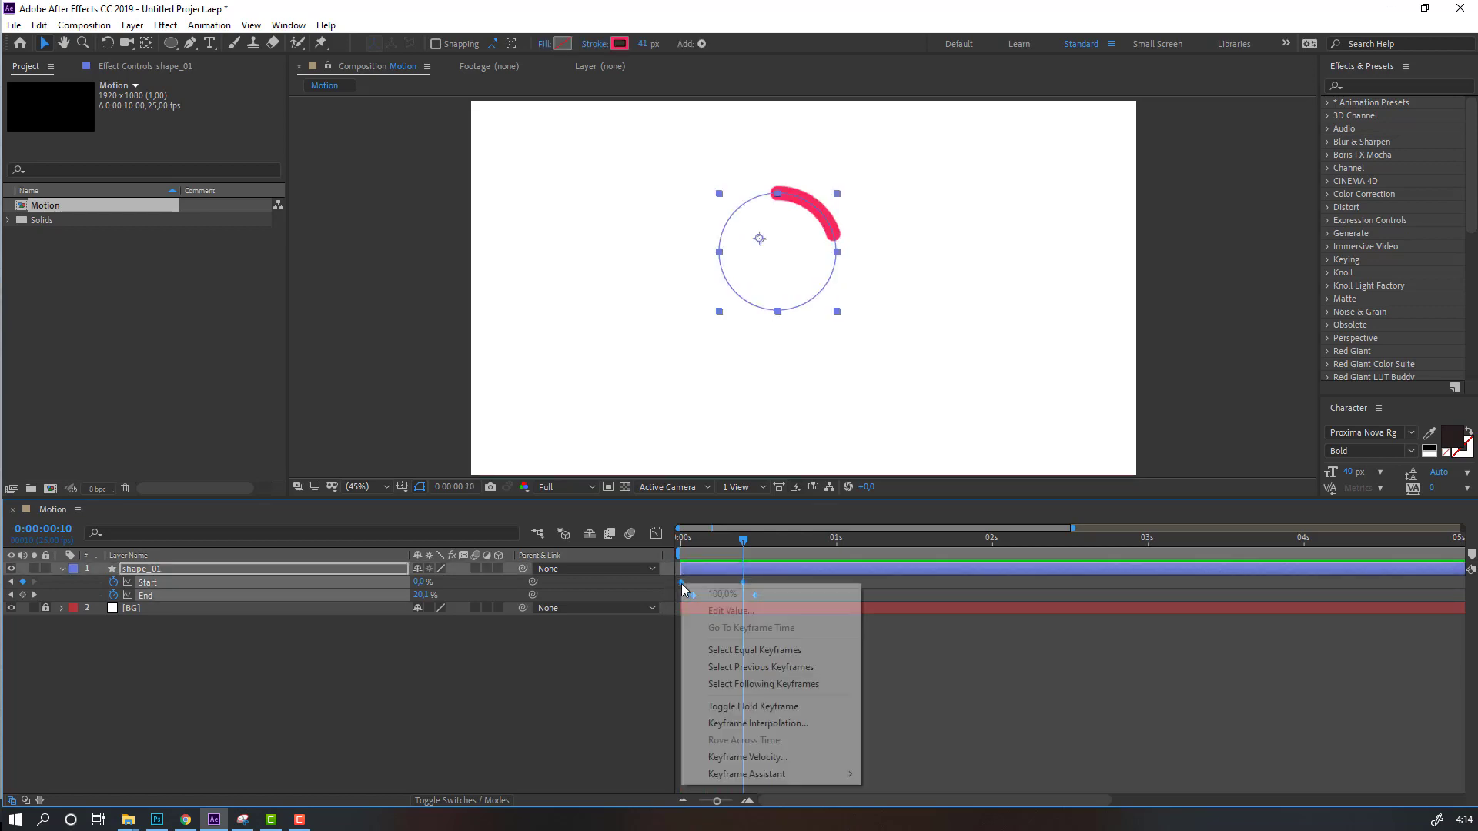
mouse_move(774, 774)
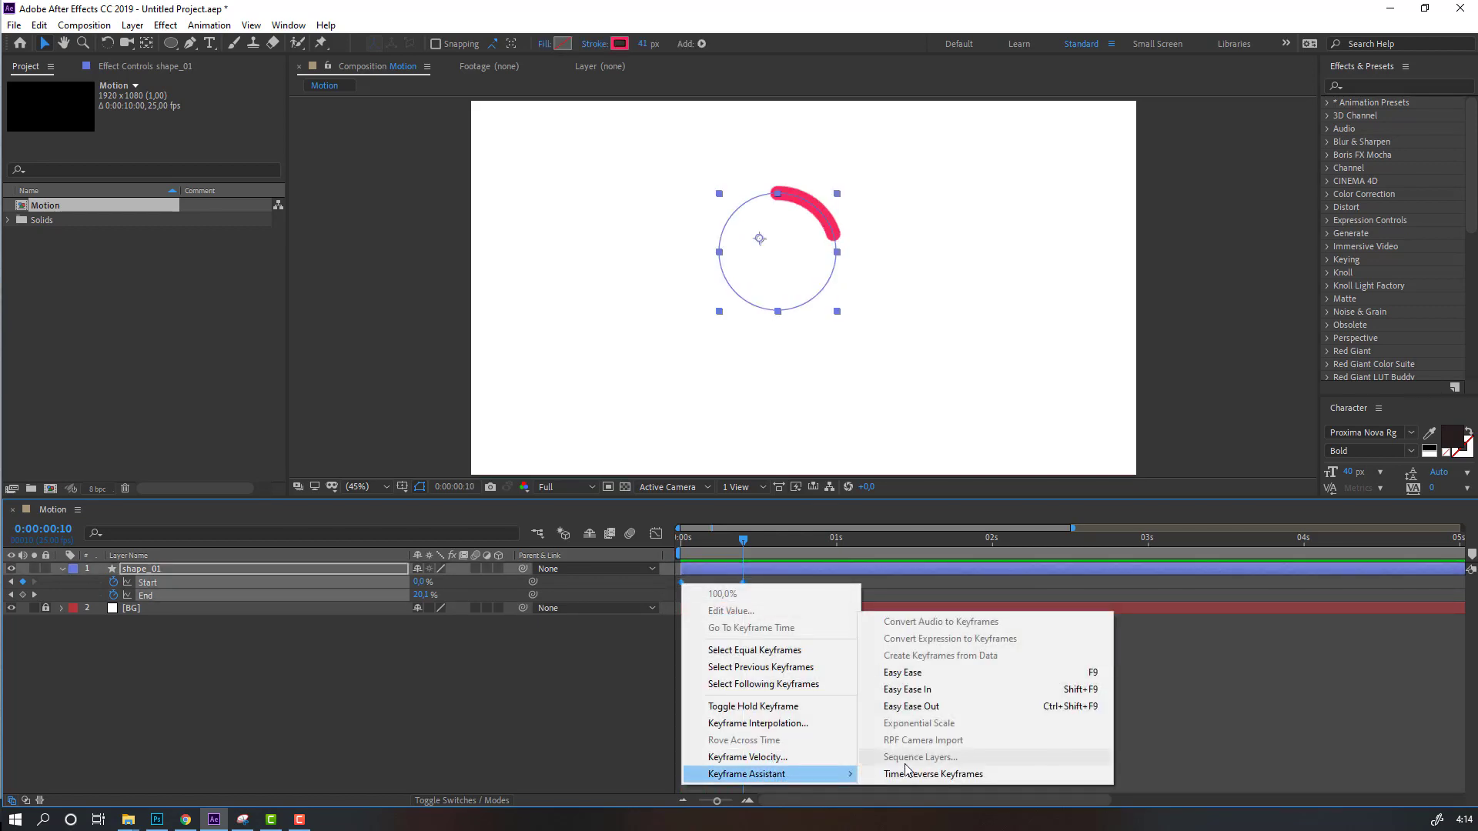
left_click(901, 673)
left_click(885, 696)
key("space")
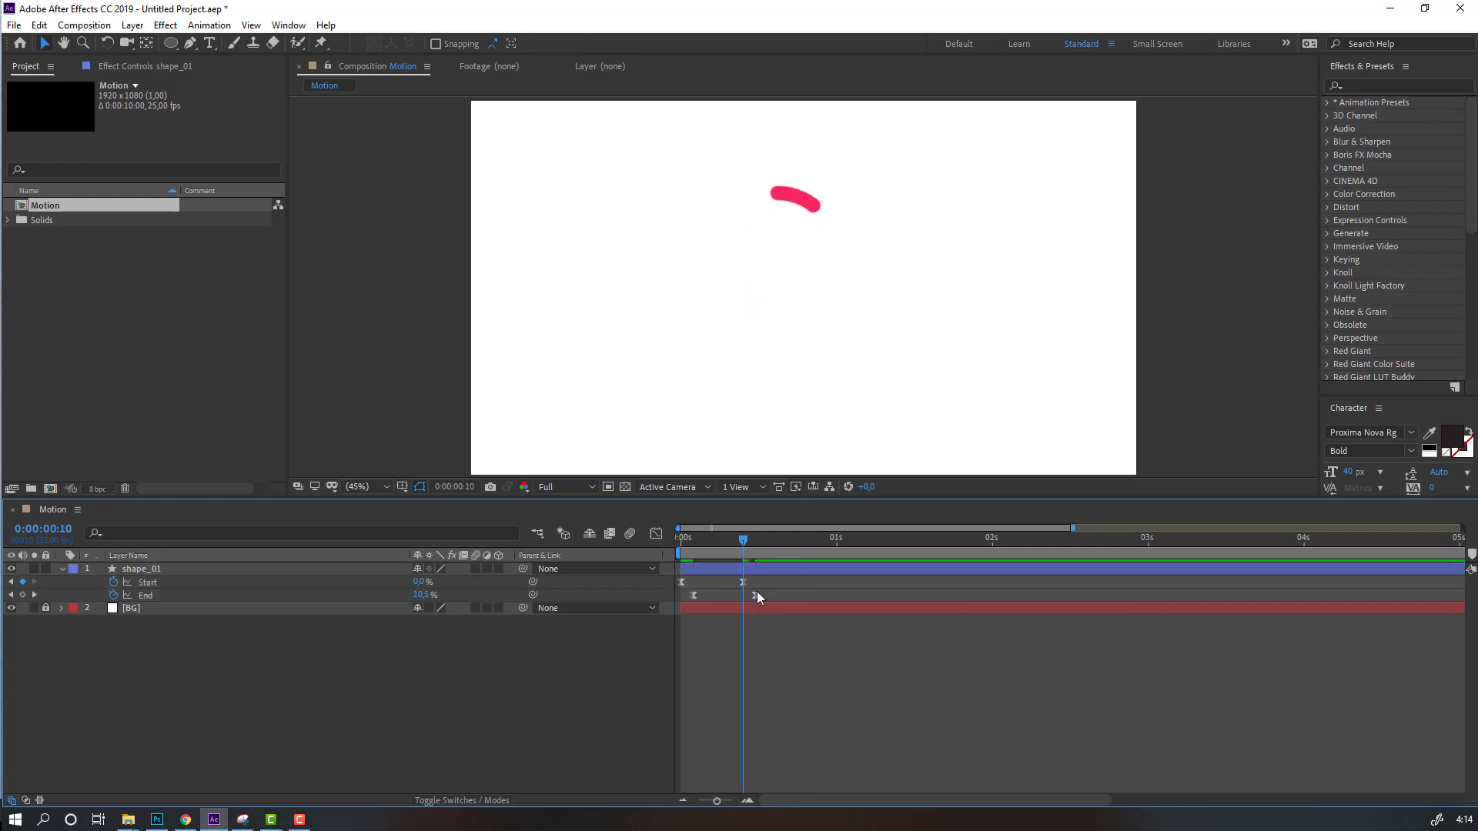
left_click_drag(776, 582, 660, 612)
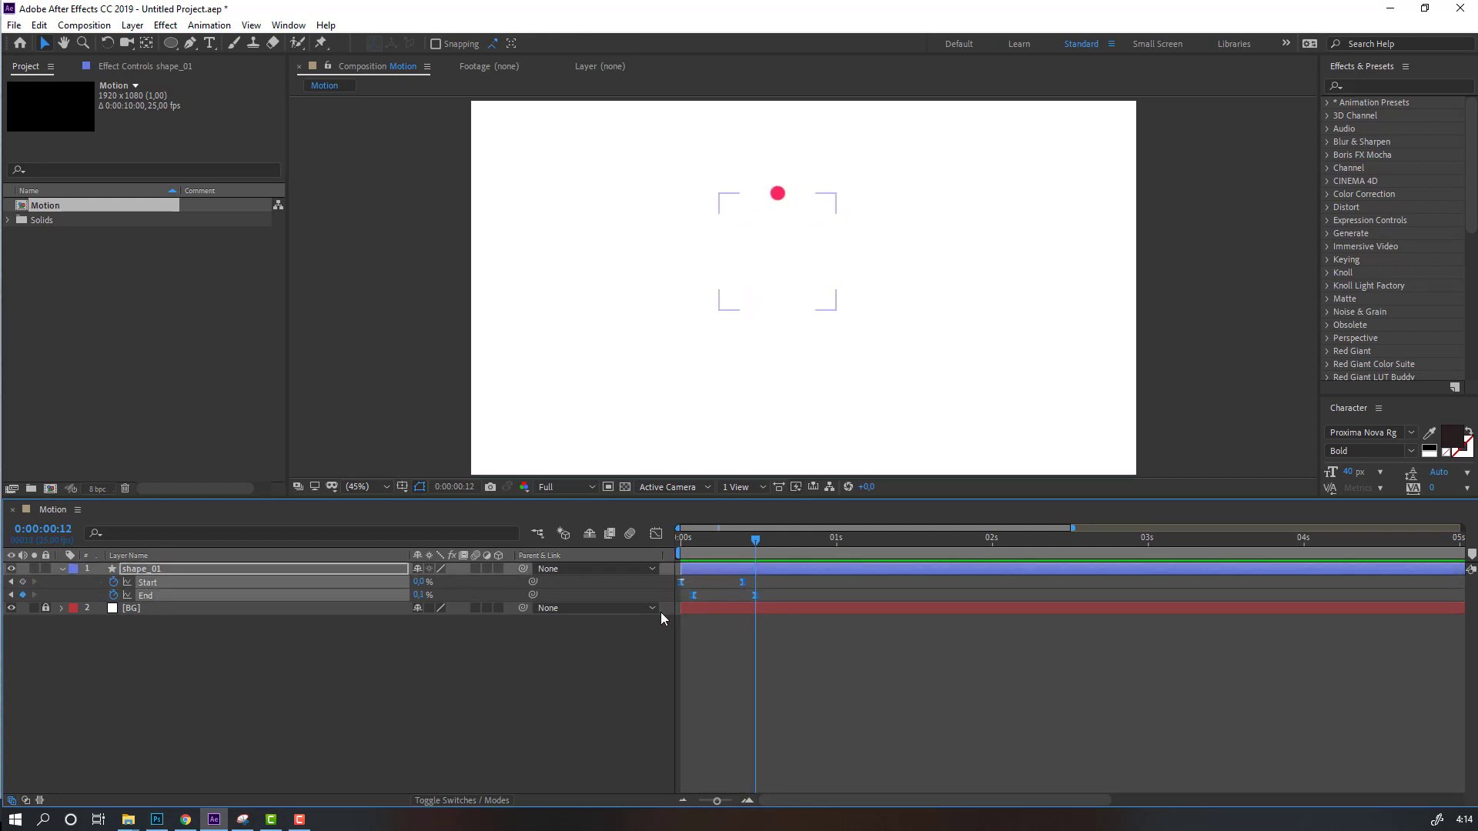
left_click(656, 533)
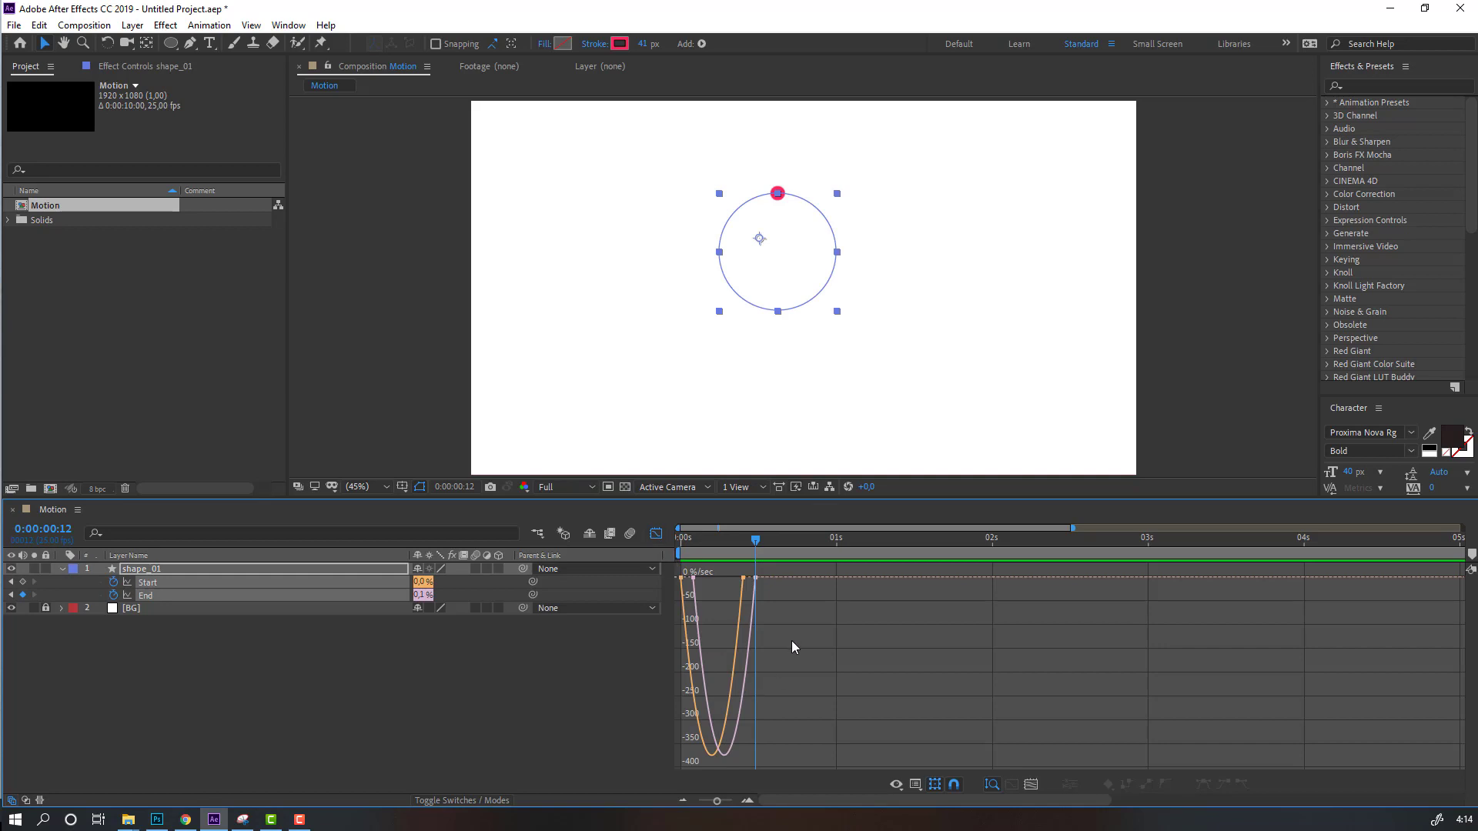
- Deepen the Start and End speed curves in the Graph Editor by stretching their easing influence
left_click_drag(755, 596, 724, 582)
key("space")
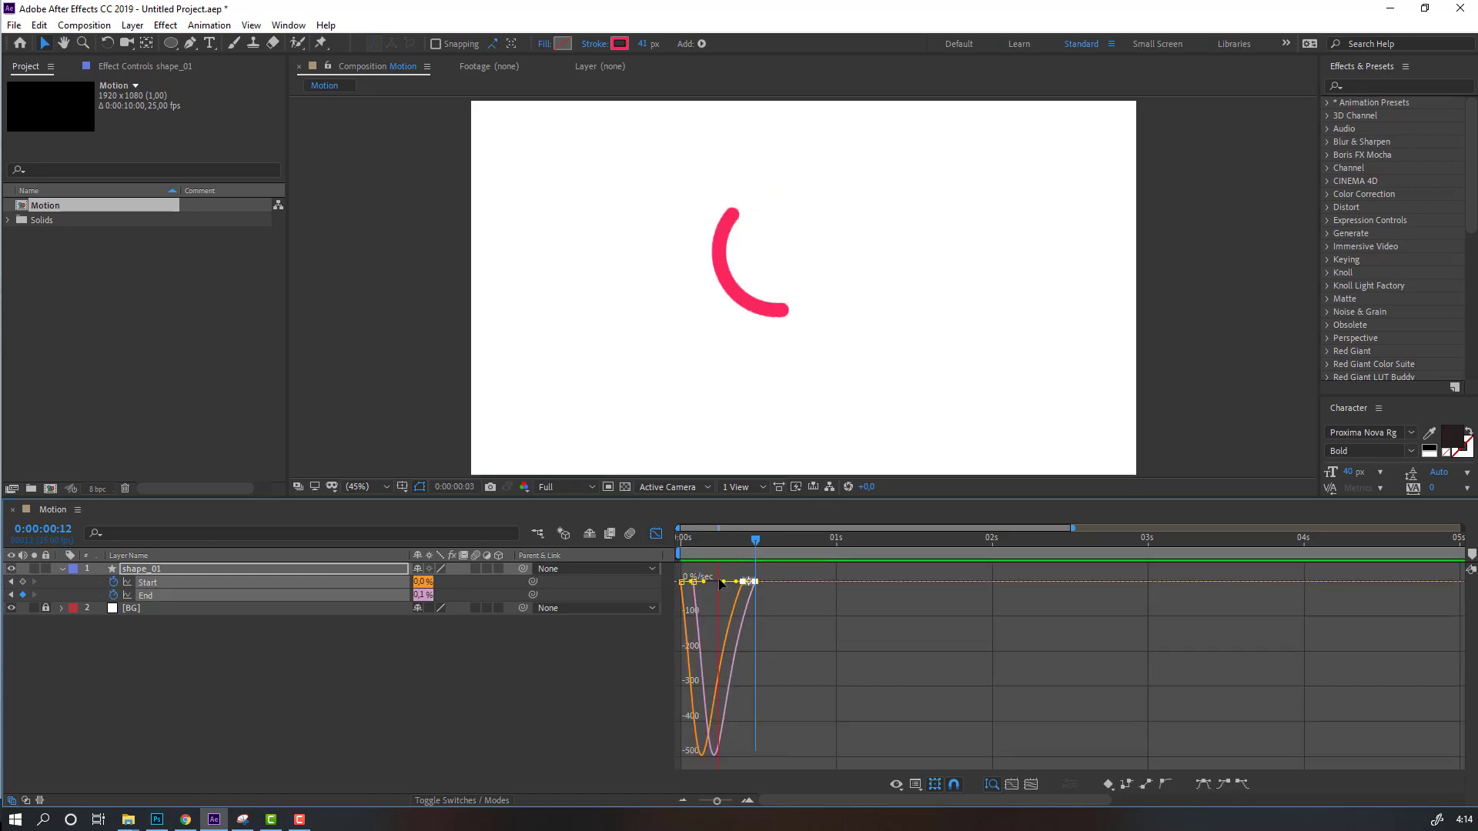
left_click(652, 535)
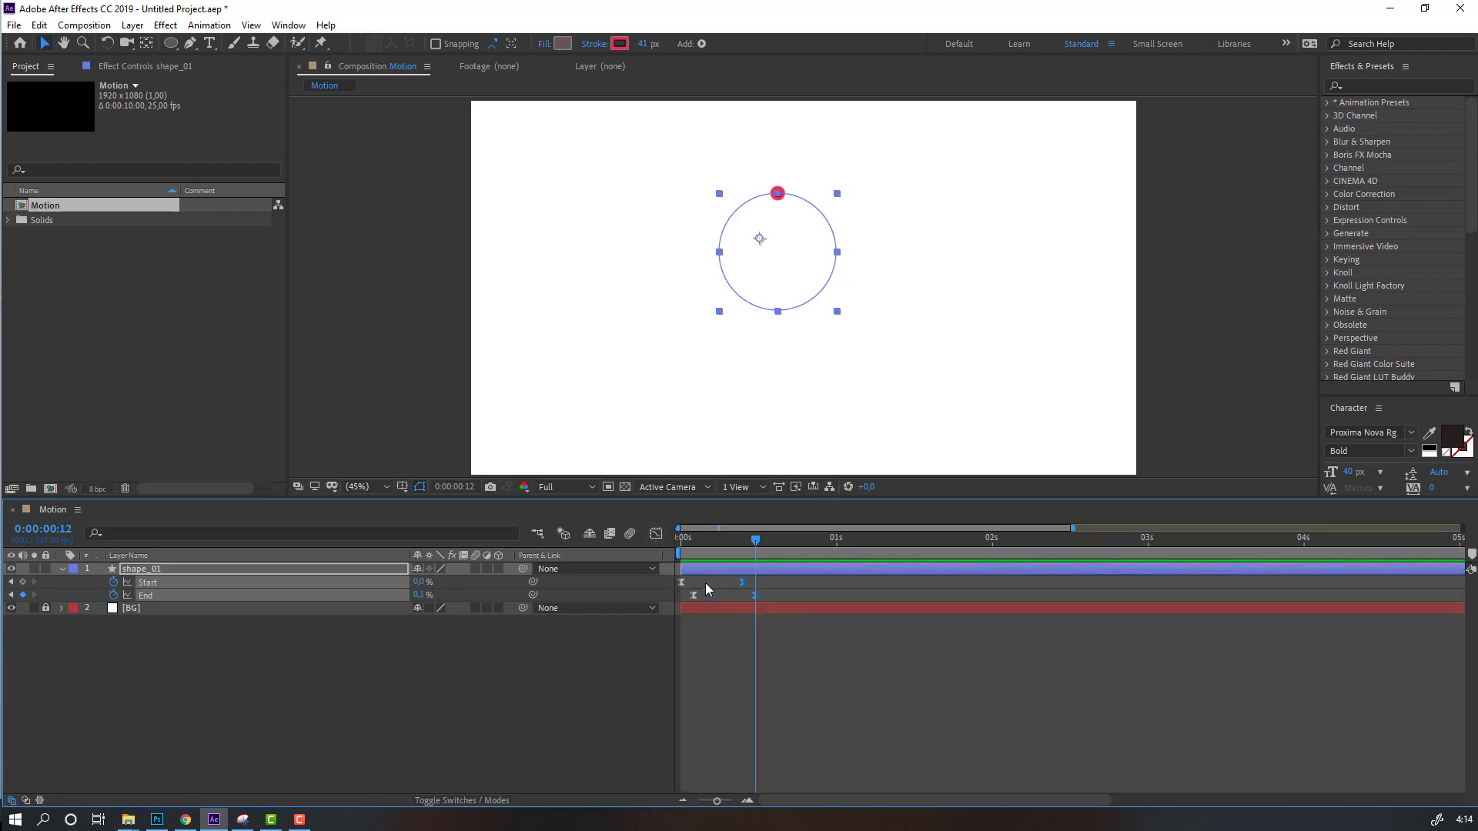
left_click(656, 533)
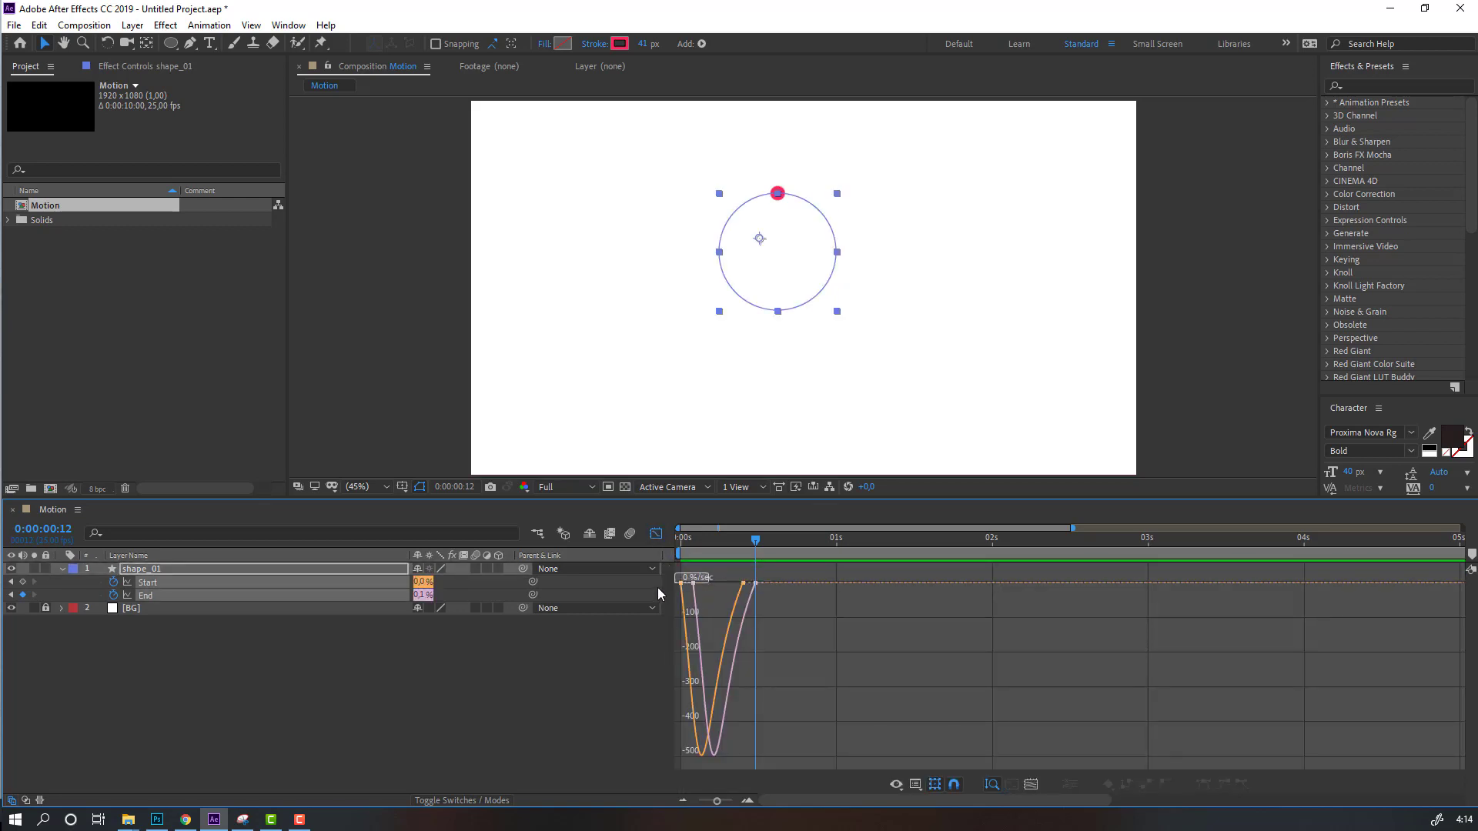
left_click_drag(708, 587, 794, 620)
- Move the closing trim keyframes later, near 0:00:00:18–19, and scrub to check timing
left_click(656, 533)
key("space")
left_click(802, 626)
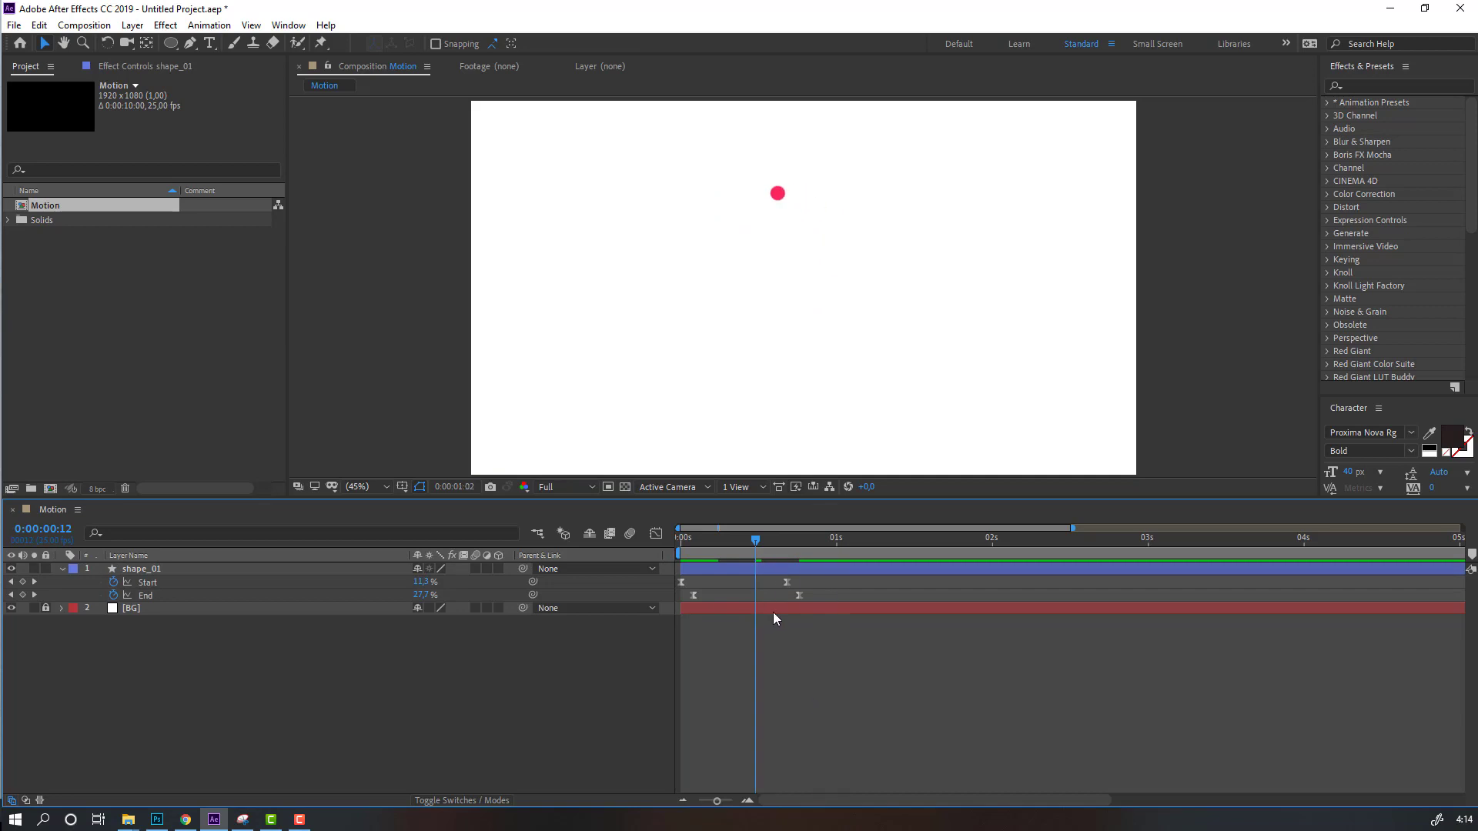
left_click_drag(761, 538, 793, 547)
left_click(142, 568)
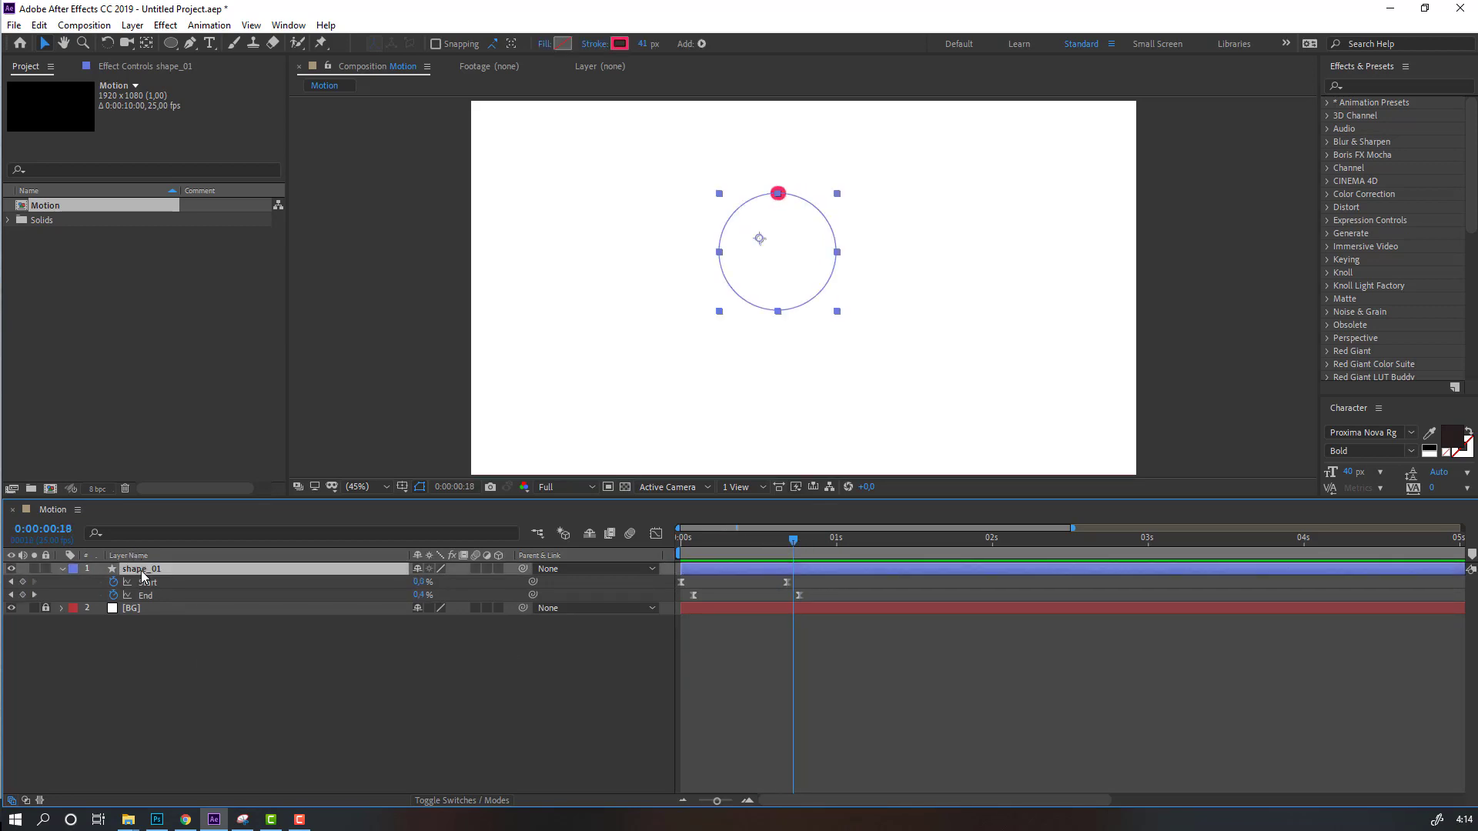
- Keyframe shape_01's Position from frame 15, rising to Y 280.6 then dropping to Y 522.6, ten frames apart
key("shift+p")
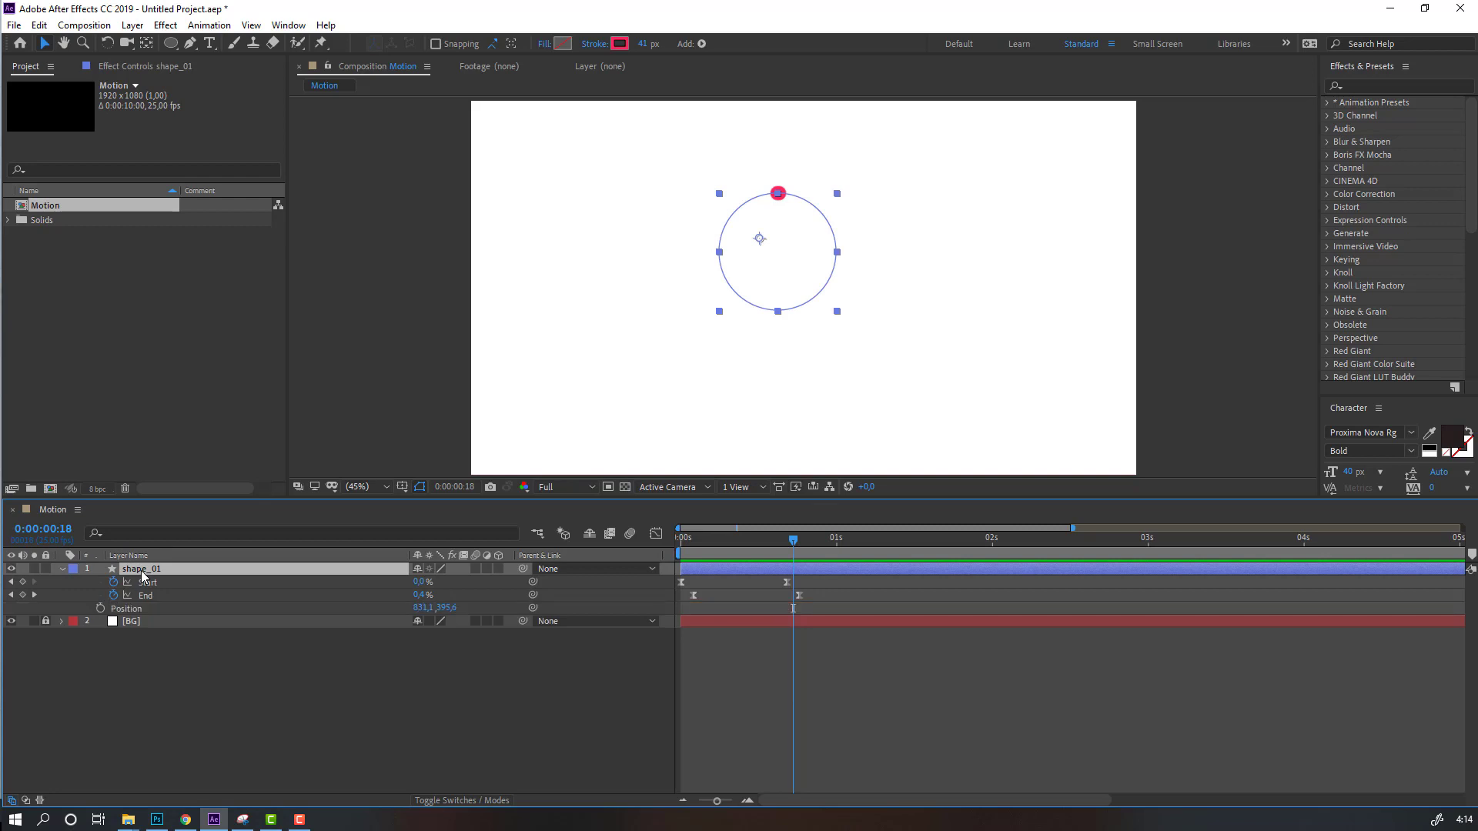
left_click_drag(745, 538, 774, 538)
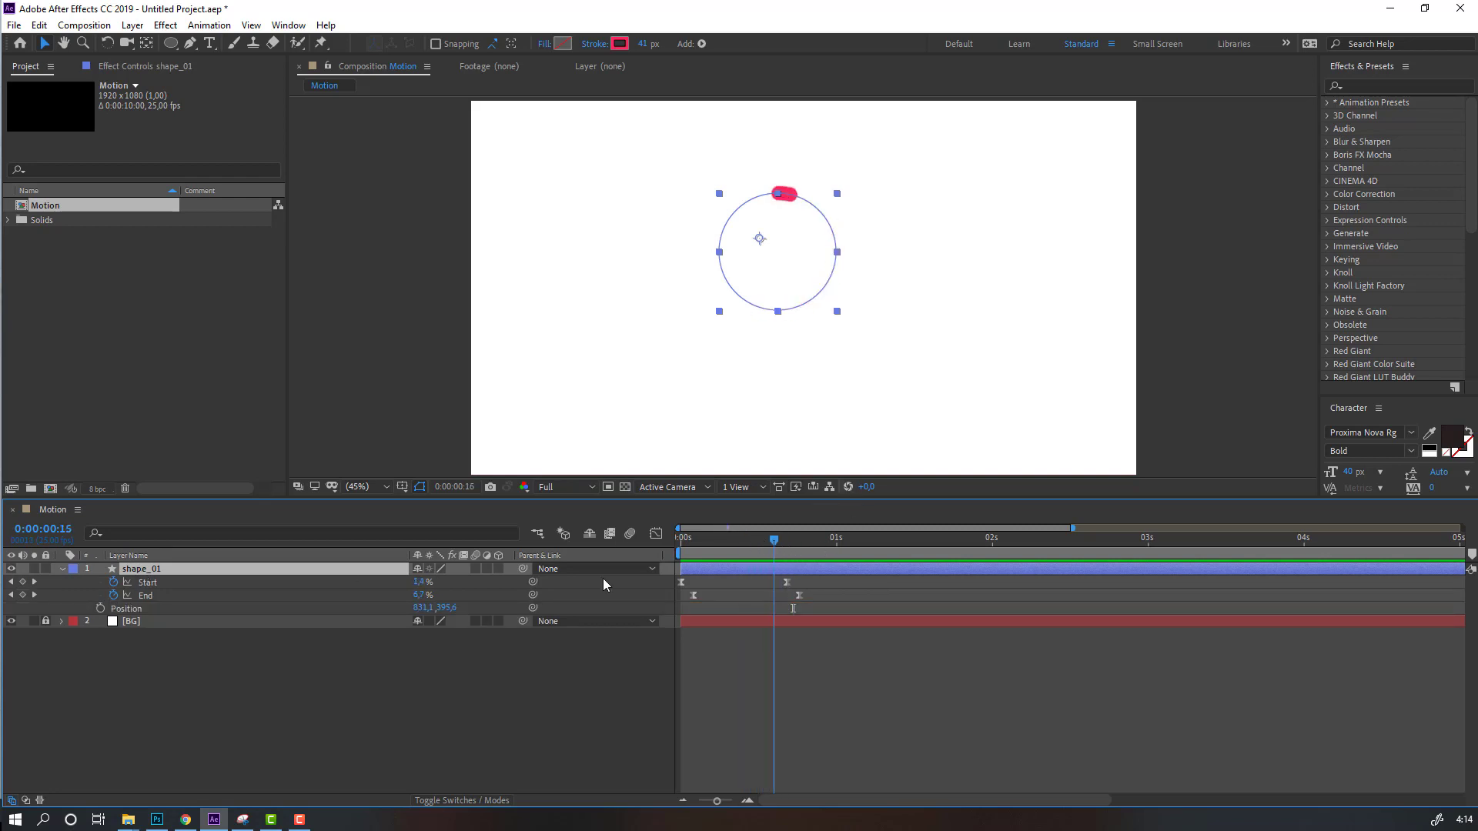
left_click(100, 608)
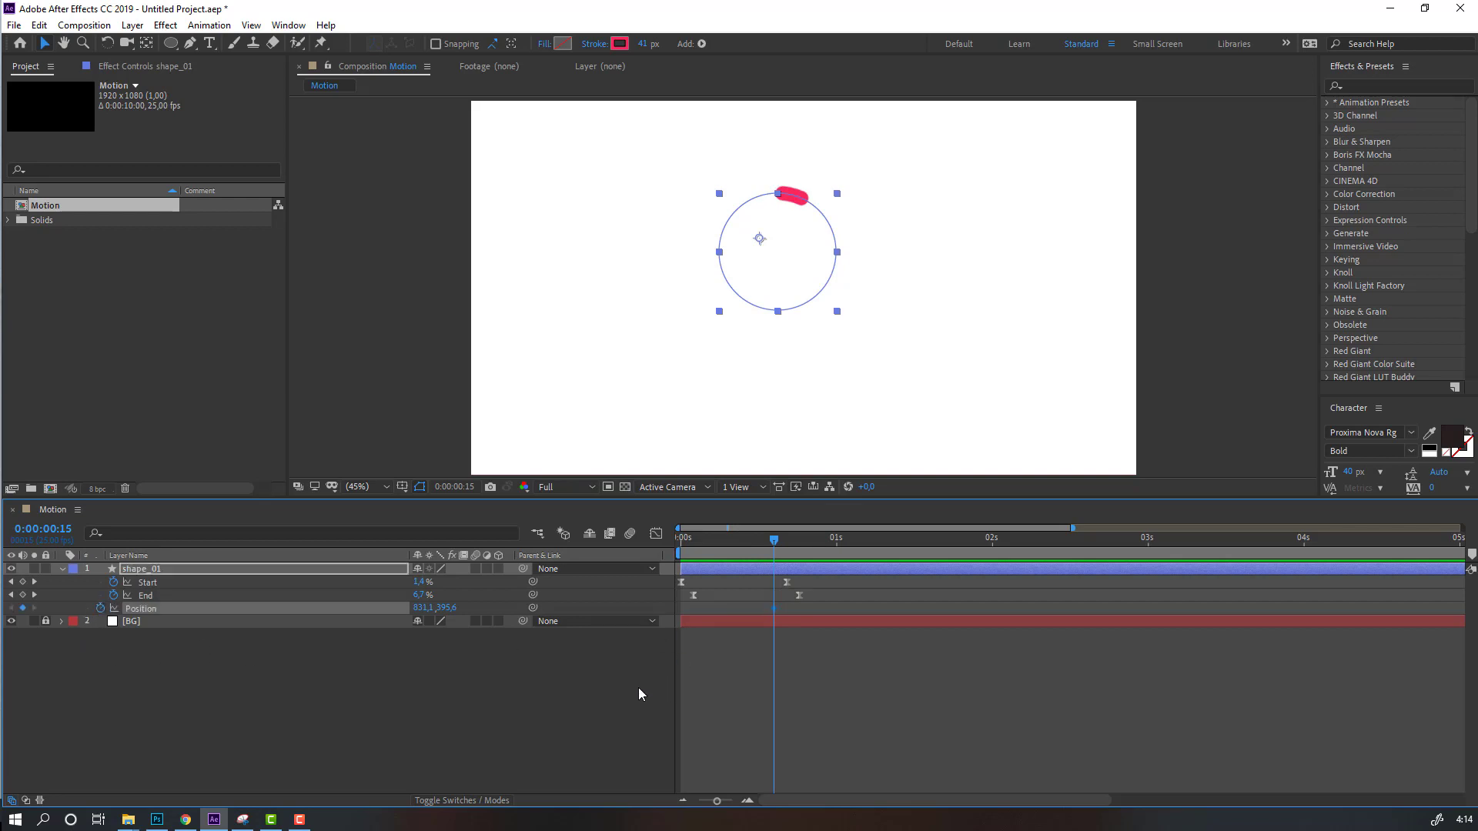
key("shift+Page_Down")
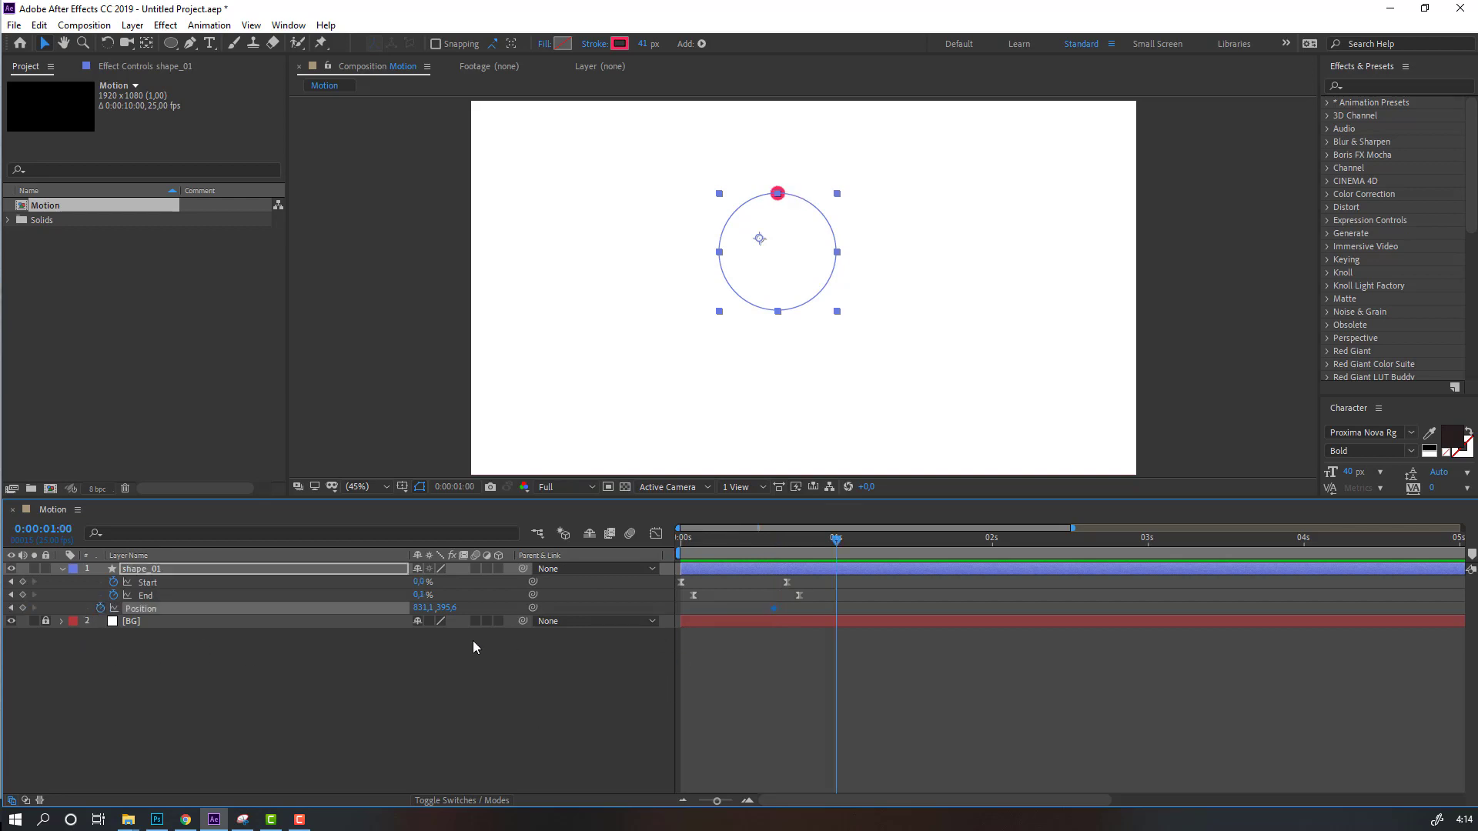
left_click_drag(448, 609, 368, 608)
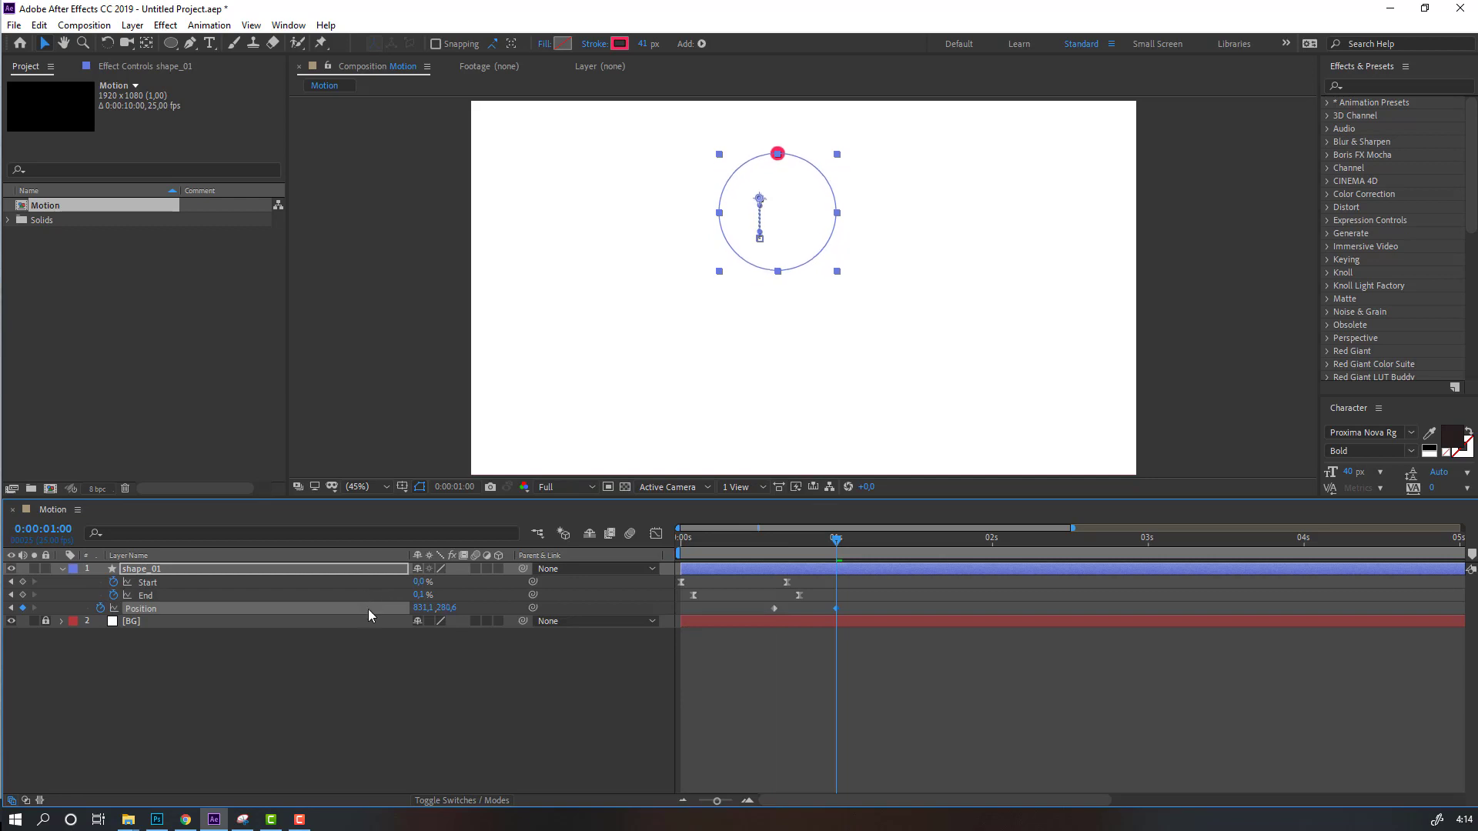
key("shift+Page_Down")
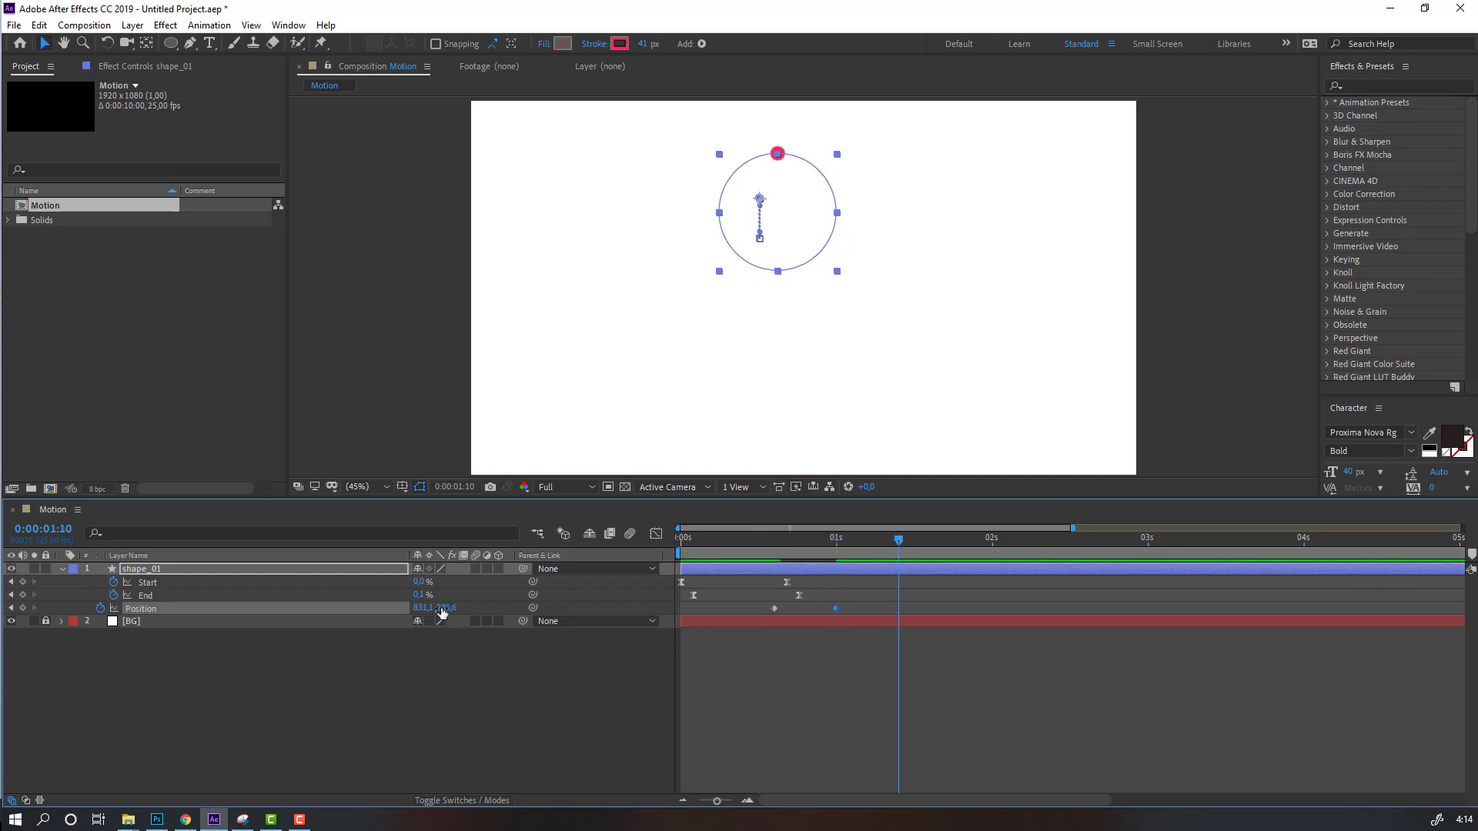
left_click_drag(444, 609, 745, 625)
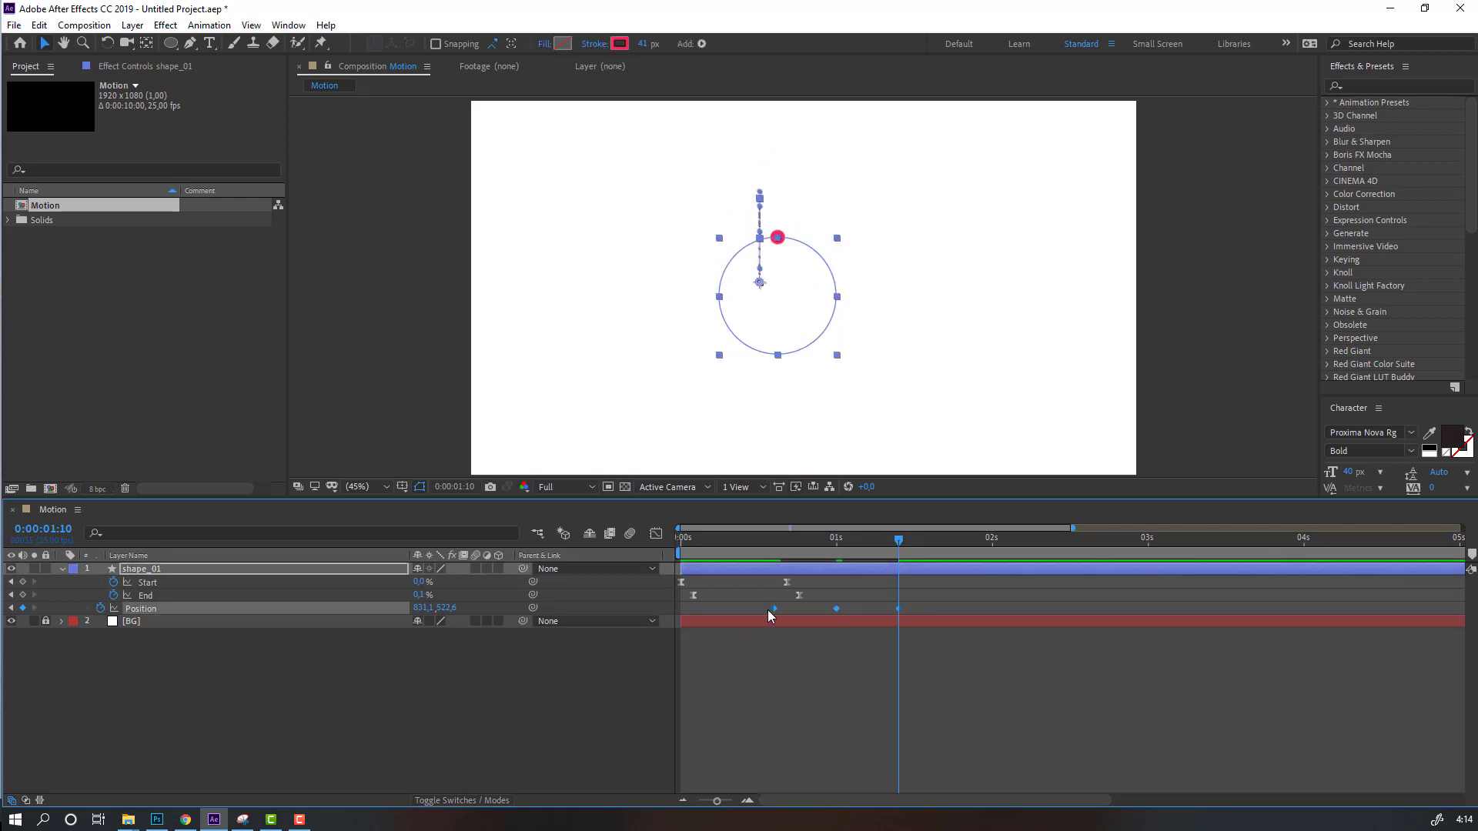
- Easy Ease the three Position keyframes and shift them earlier to start near 0:00:00:09
right_click(773, 610)
mouse_move(883, 598)
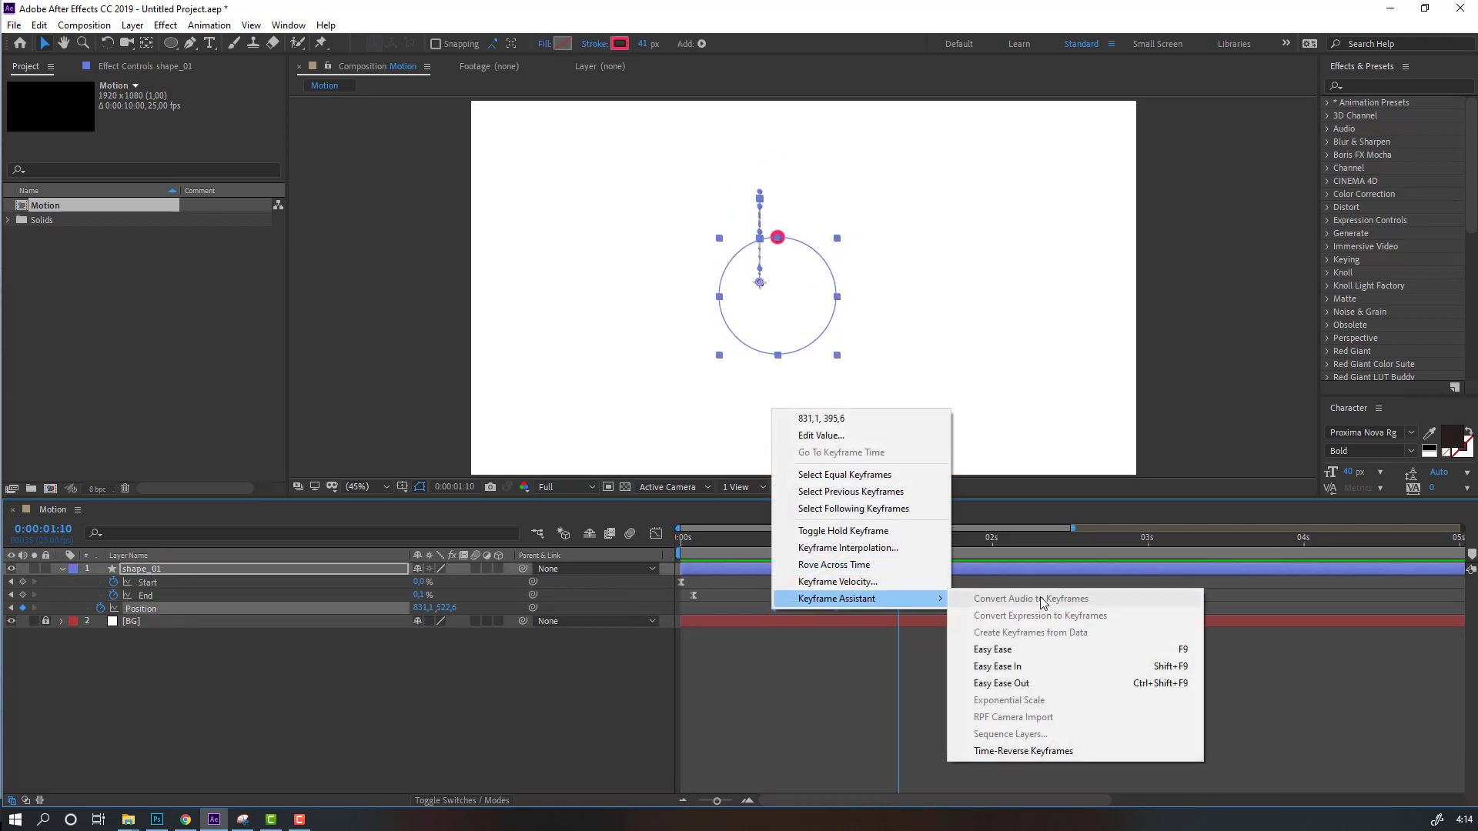
left_click(1032, 653)
key("space")
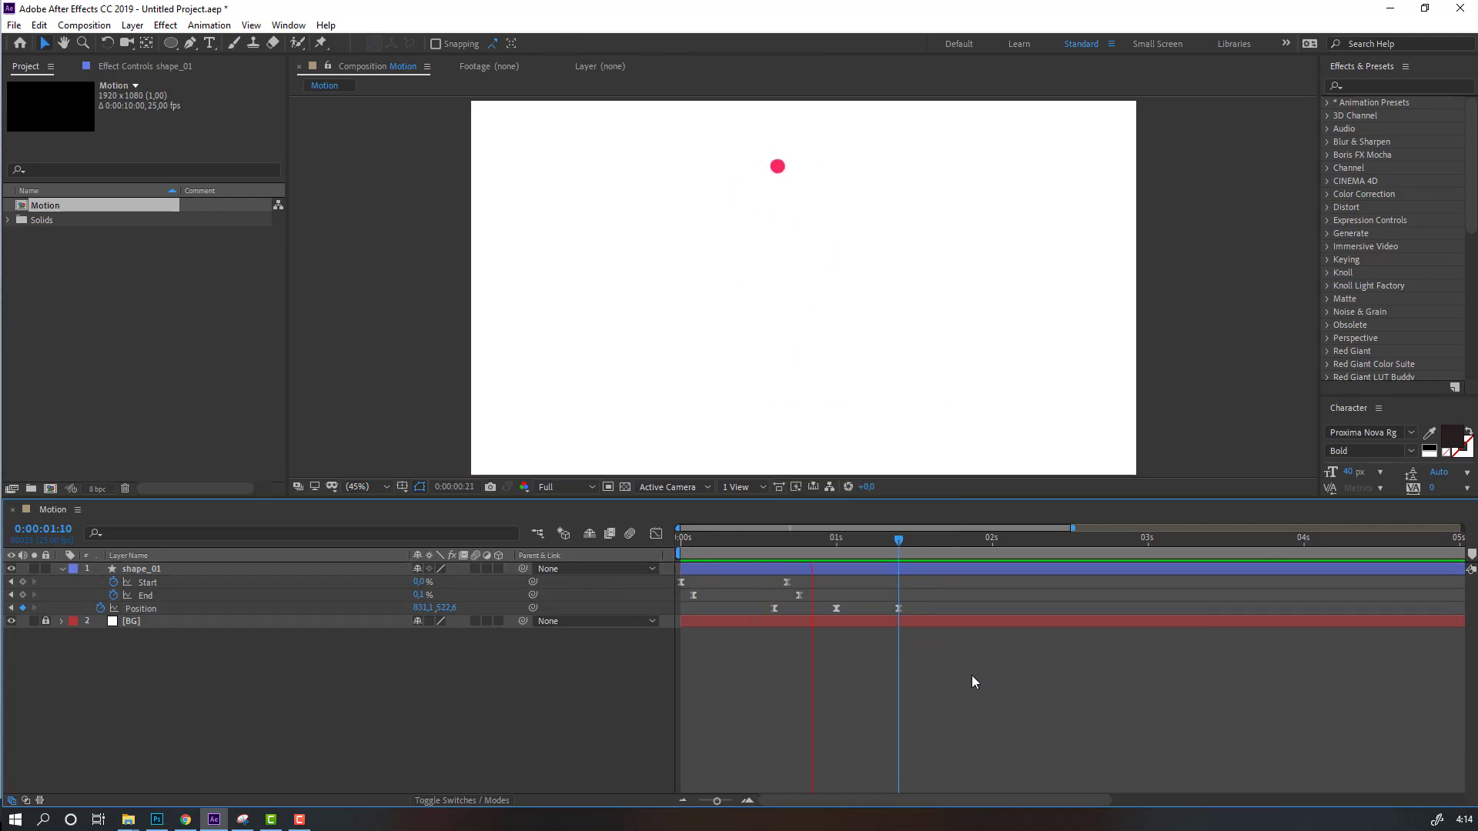
left_click_drag(916, 608, 738, 608)
key("space")
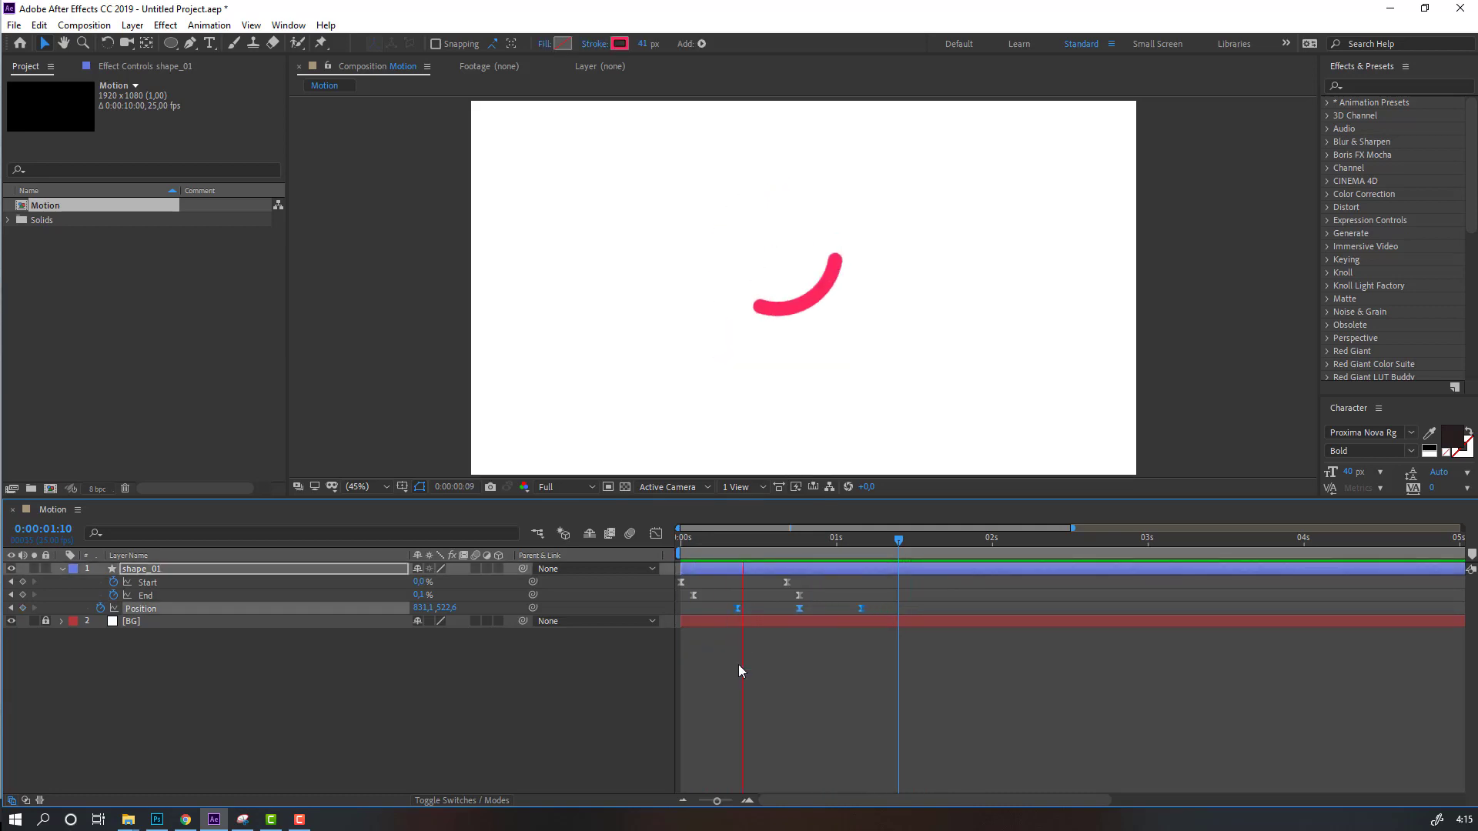
key("space")
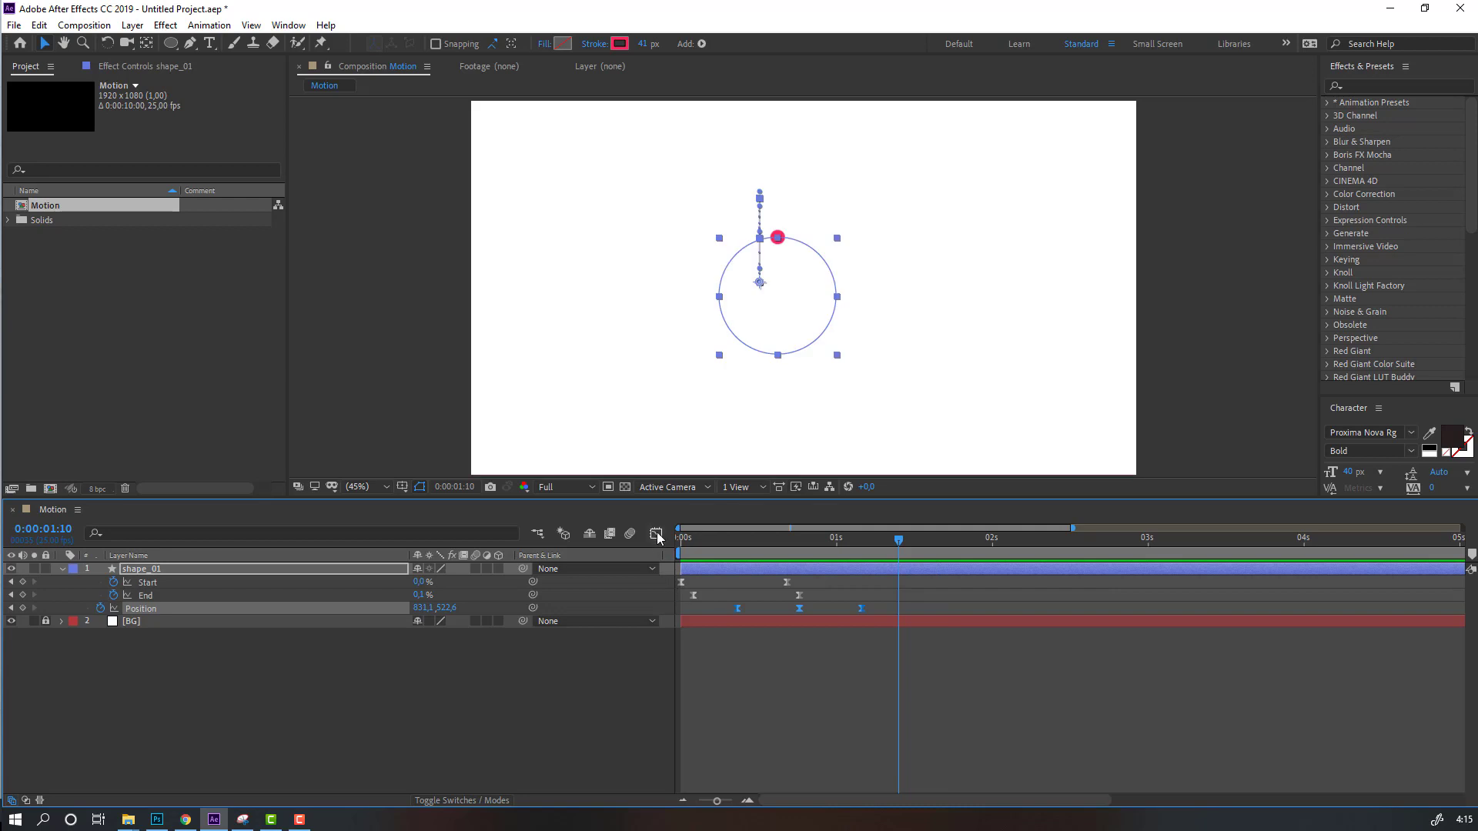
left_click(656, 534)
- Sharpen the Position speed spike in the Graph Editor and preview the motion
left_click_drag(739, 705, 759, 703)
left_click(862, 705)
left_click_drag(850, 706, 820, 715)
key("space")
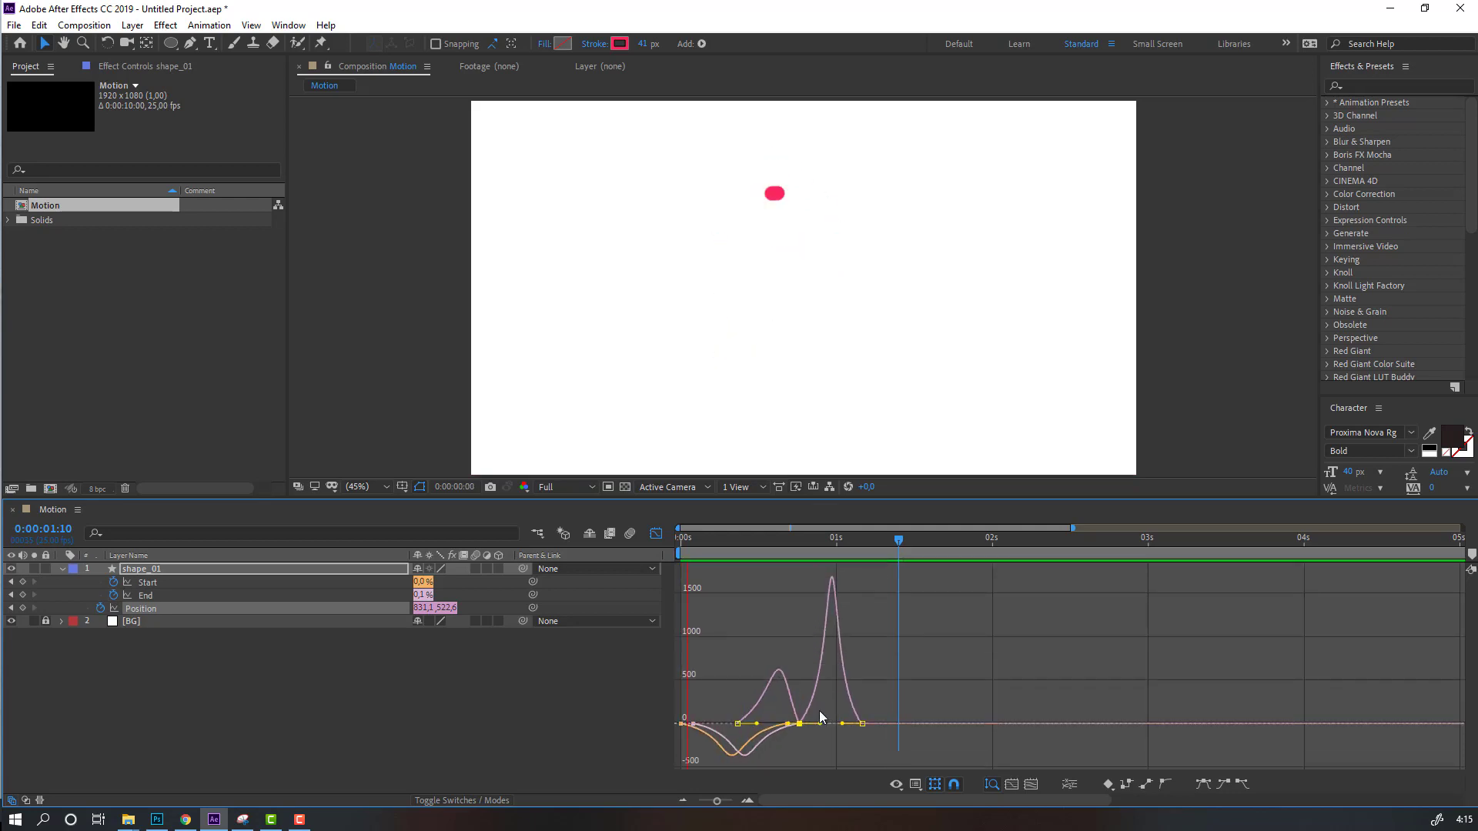
left_click(657, 537)
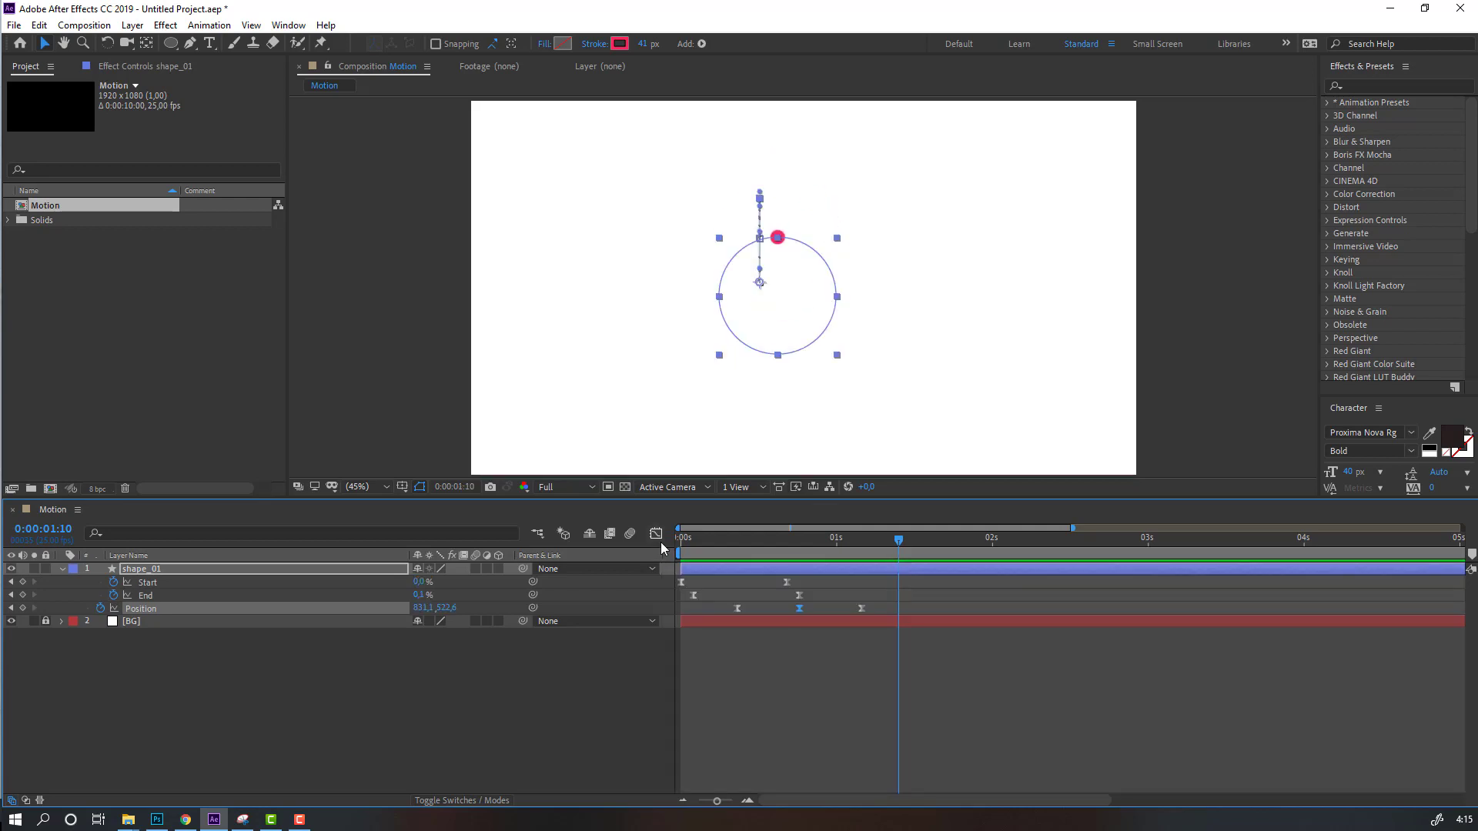
- Add a bounce Position keyframe at 0:00:01:11, lifting the circle back to about Y 479.6
left_click_drag(852, 546, 907, 547)
left_click(368, 710)
left_click_drag(447, 608, 410, 608)
key("space")
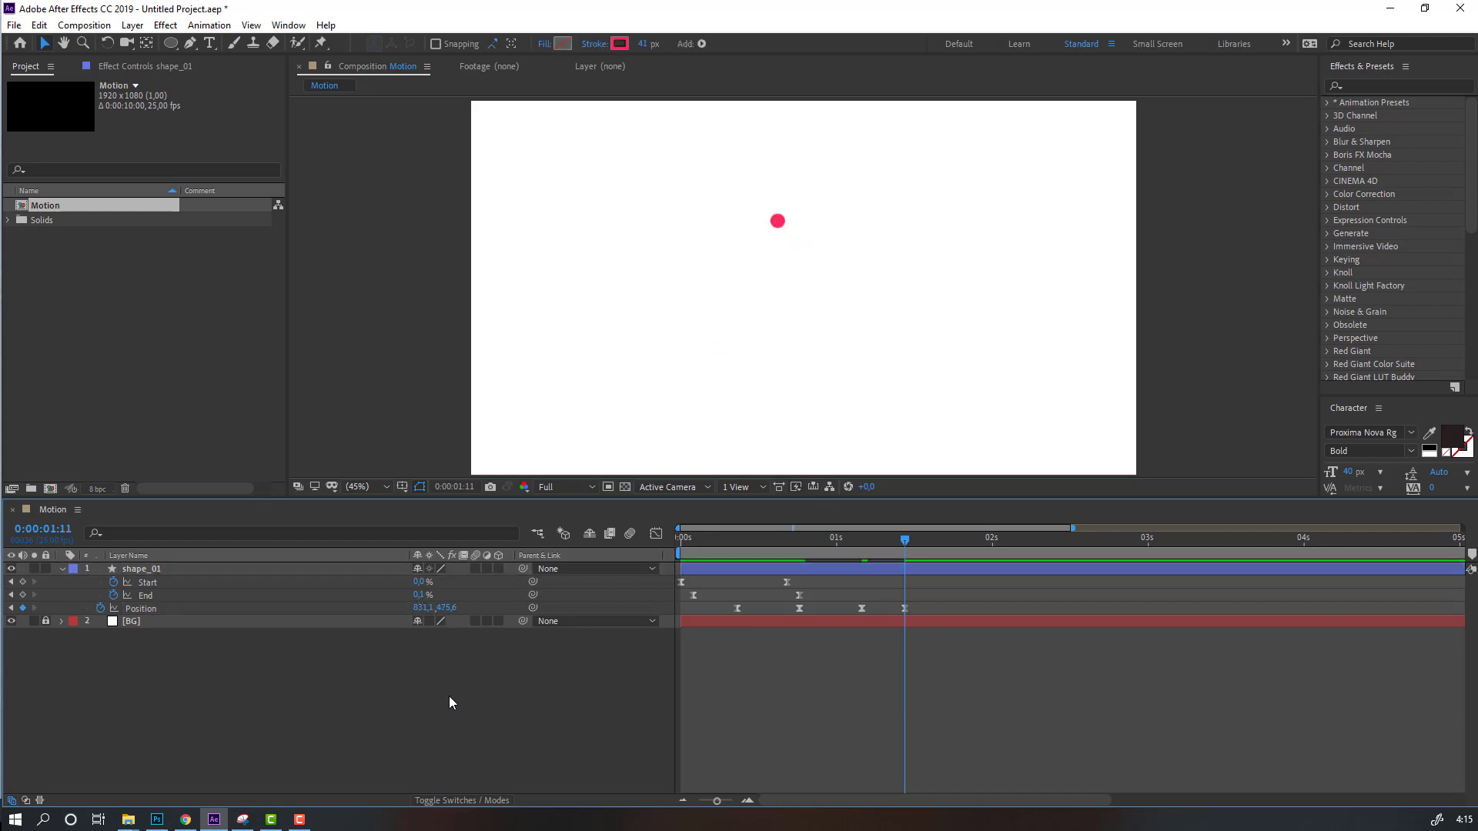
left_click(903, 608)
key("alt+Right")
key("alt+Right")
key("space")
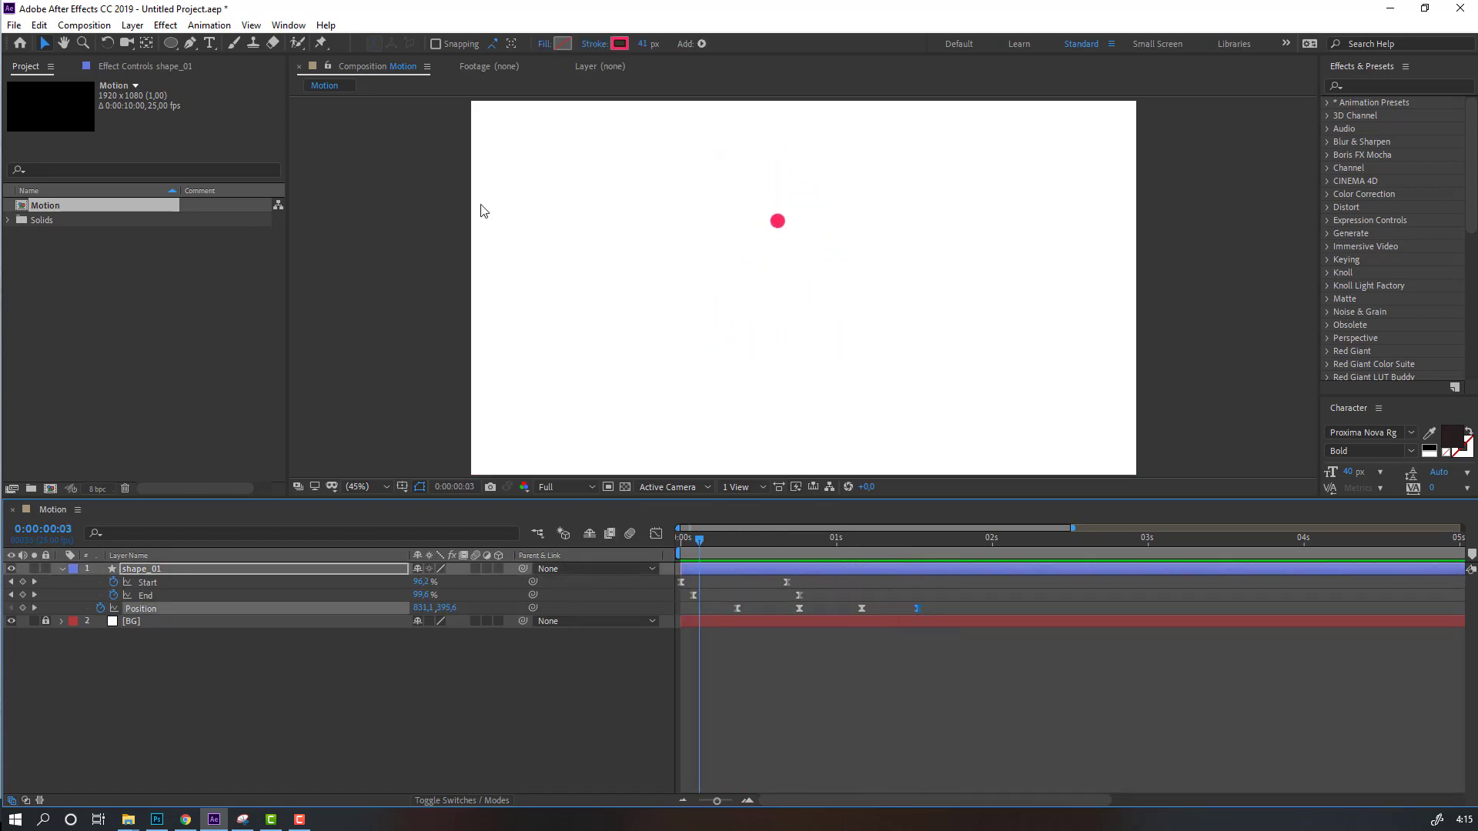
scroll(478, 208, "down", 2)
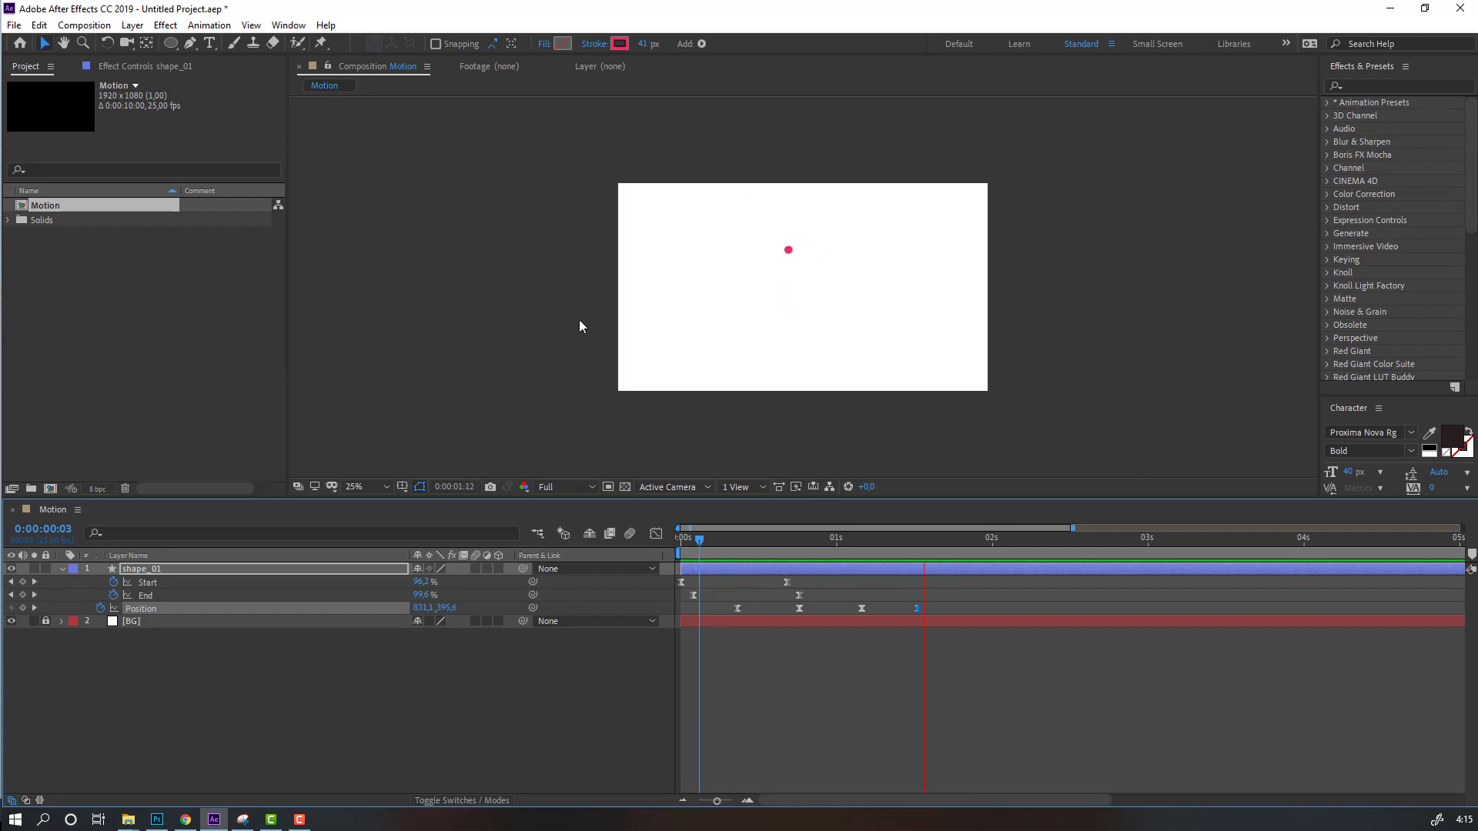
- At 0:00:01:15, draw a vertical Pen path below the pink dot, creating Shape Layer 1
scroll(608, 354, "up", 2)
left_click(924, 539)
left_click(930, 540)
left_click(475, 698)
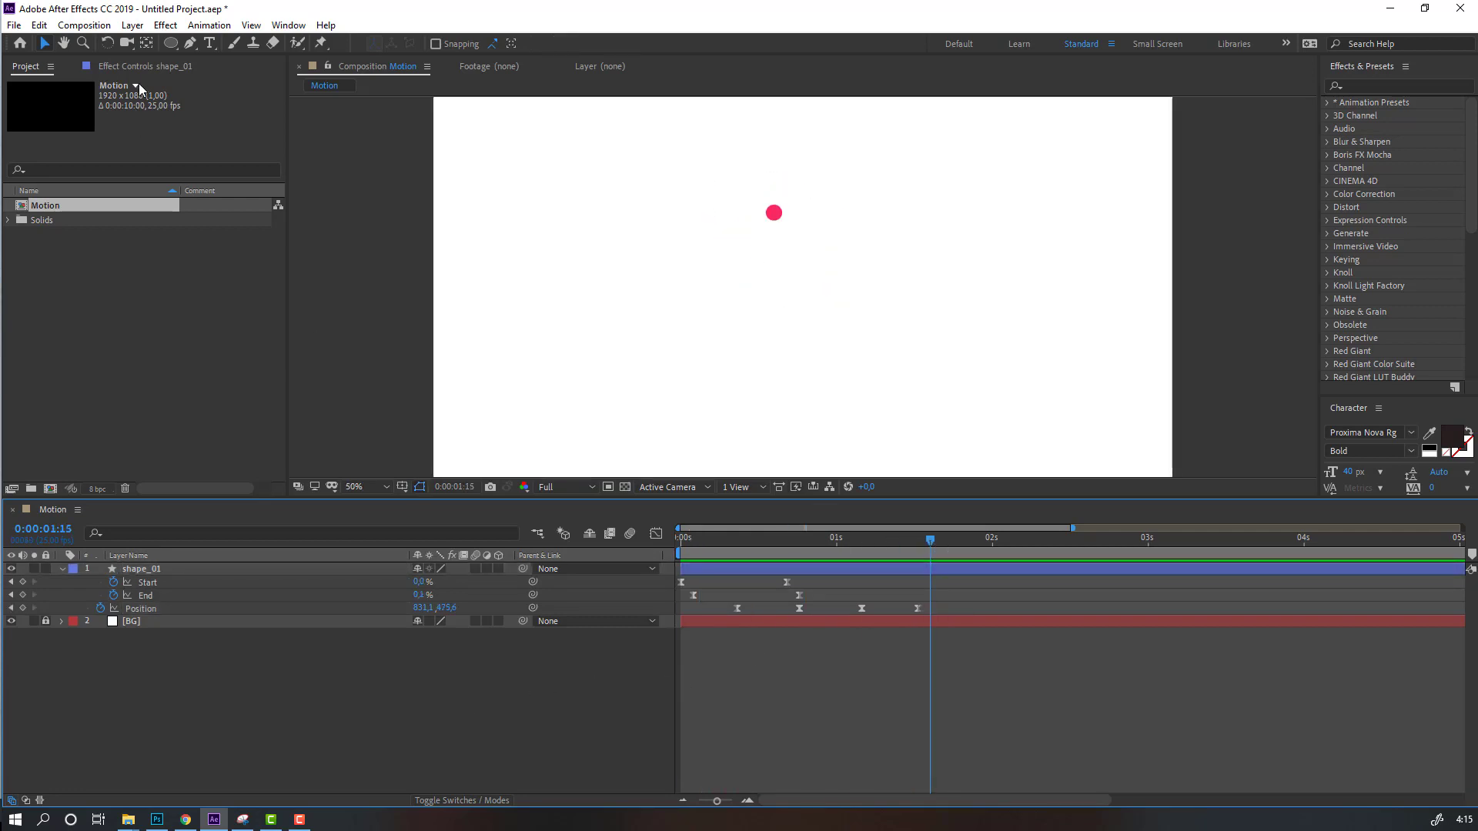
left_click(191, 45)
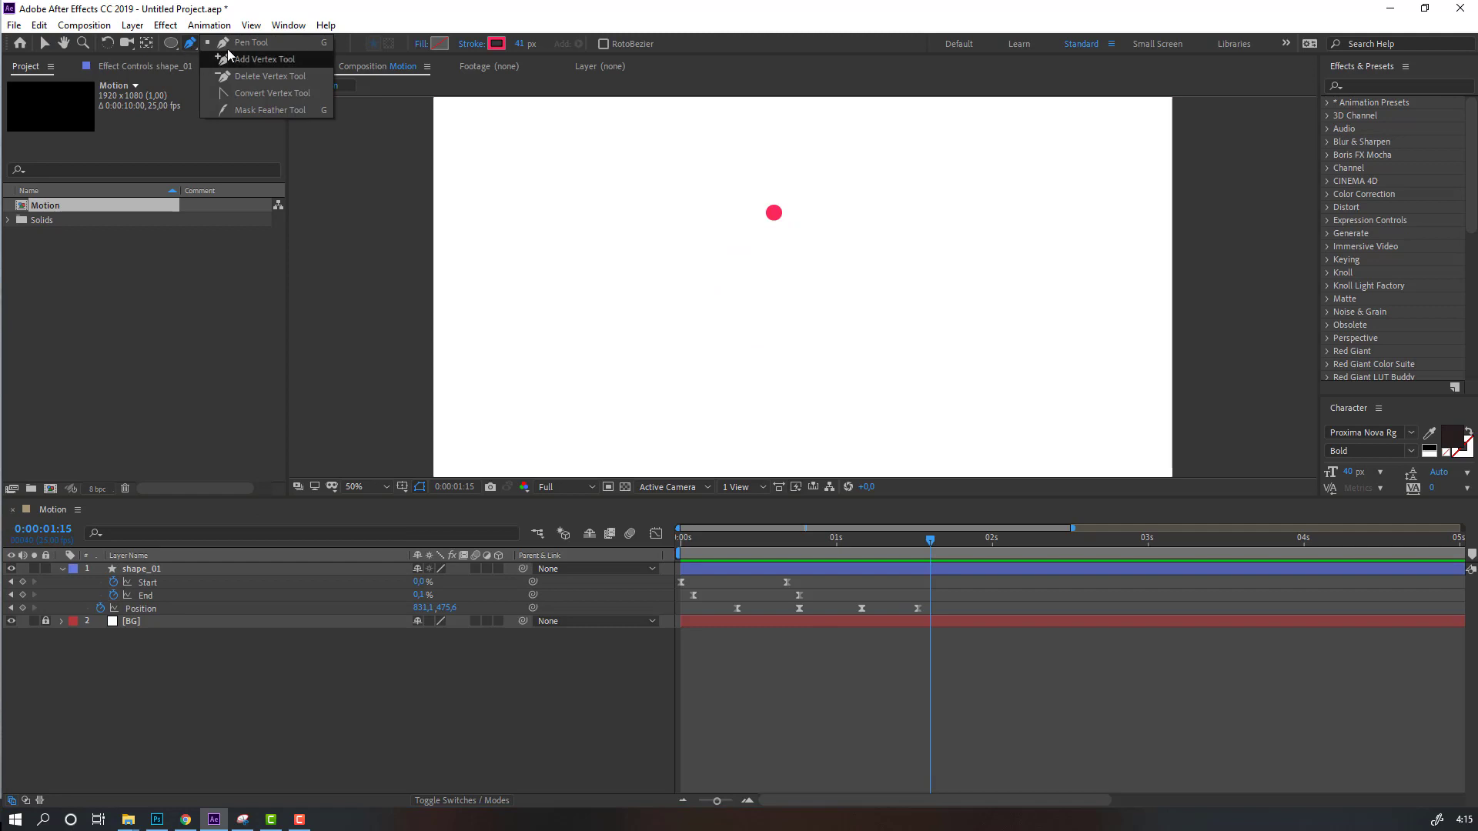
left_click(270, 48)
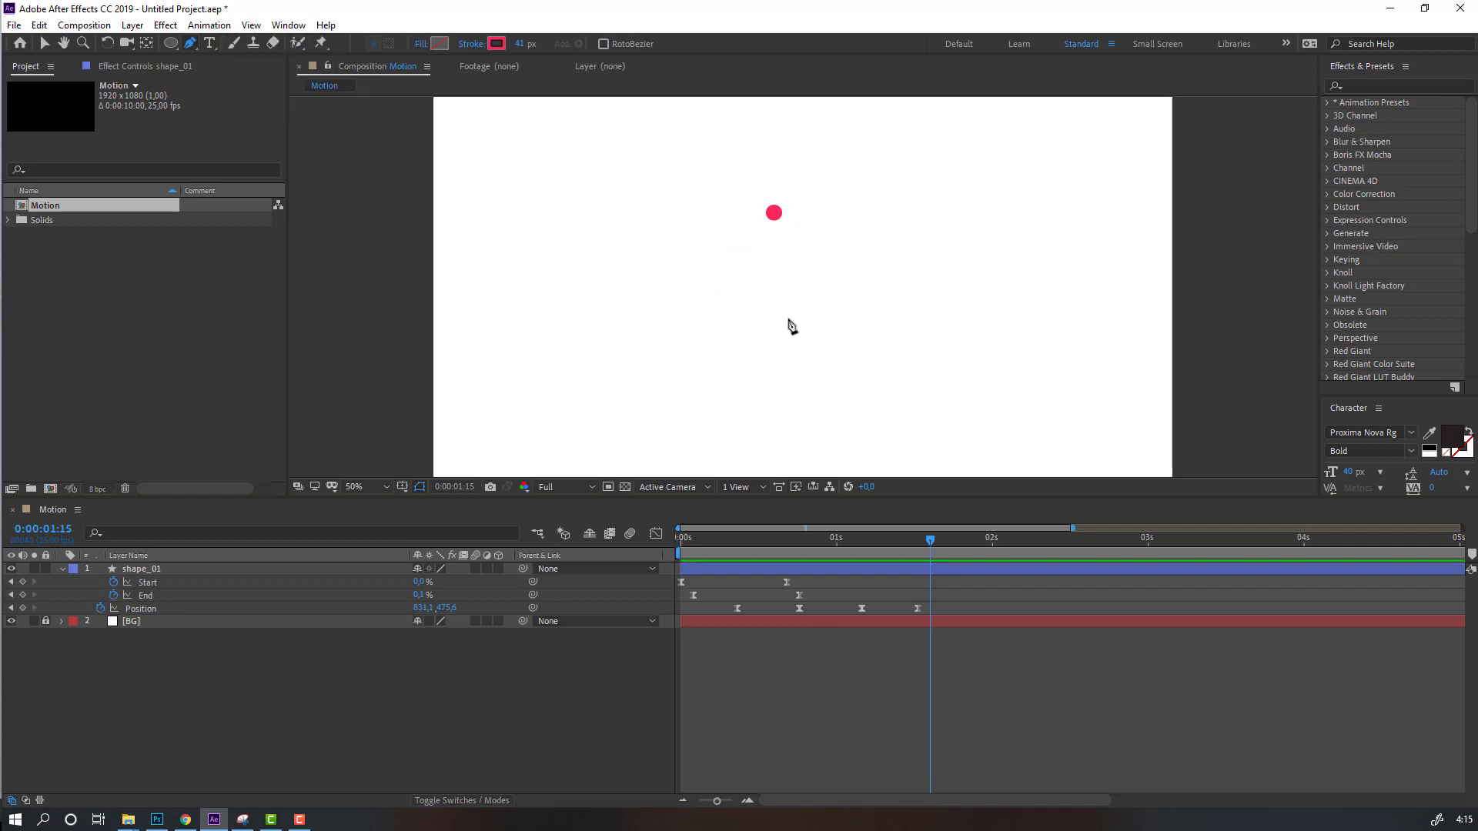
left_click(774, 250)
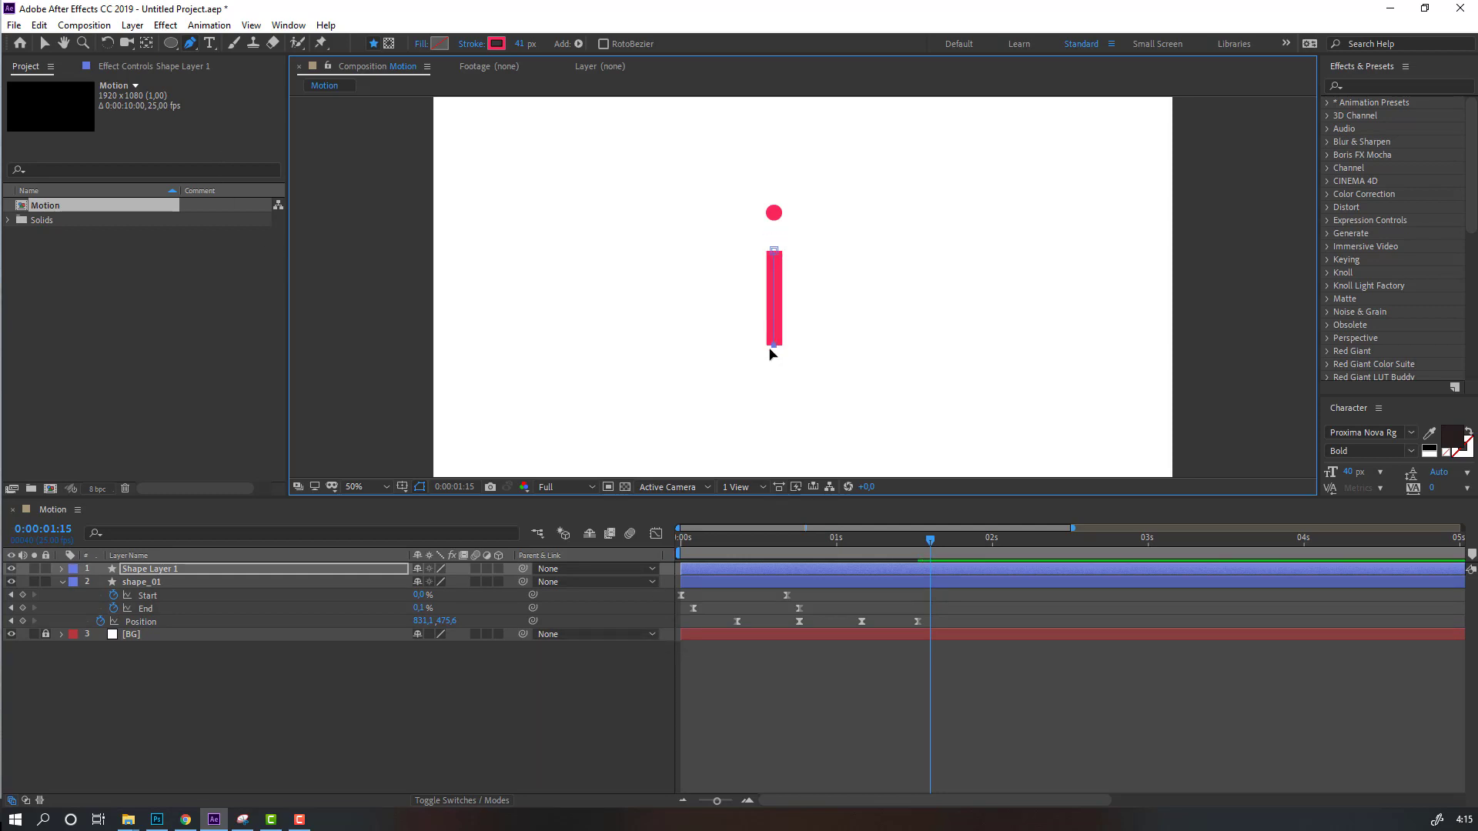
left_click_drag(775, 348, 778, 321)
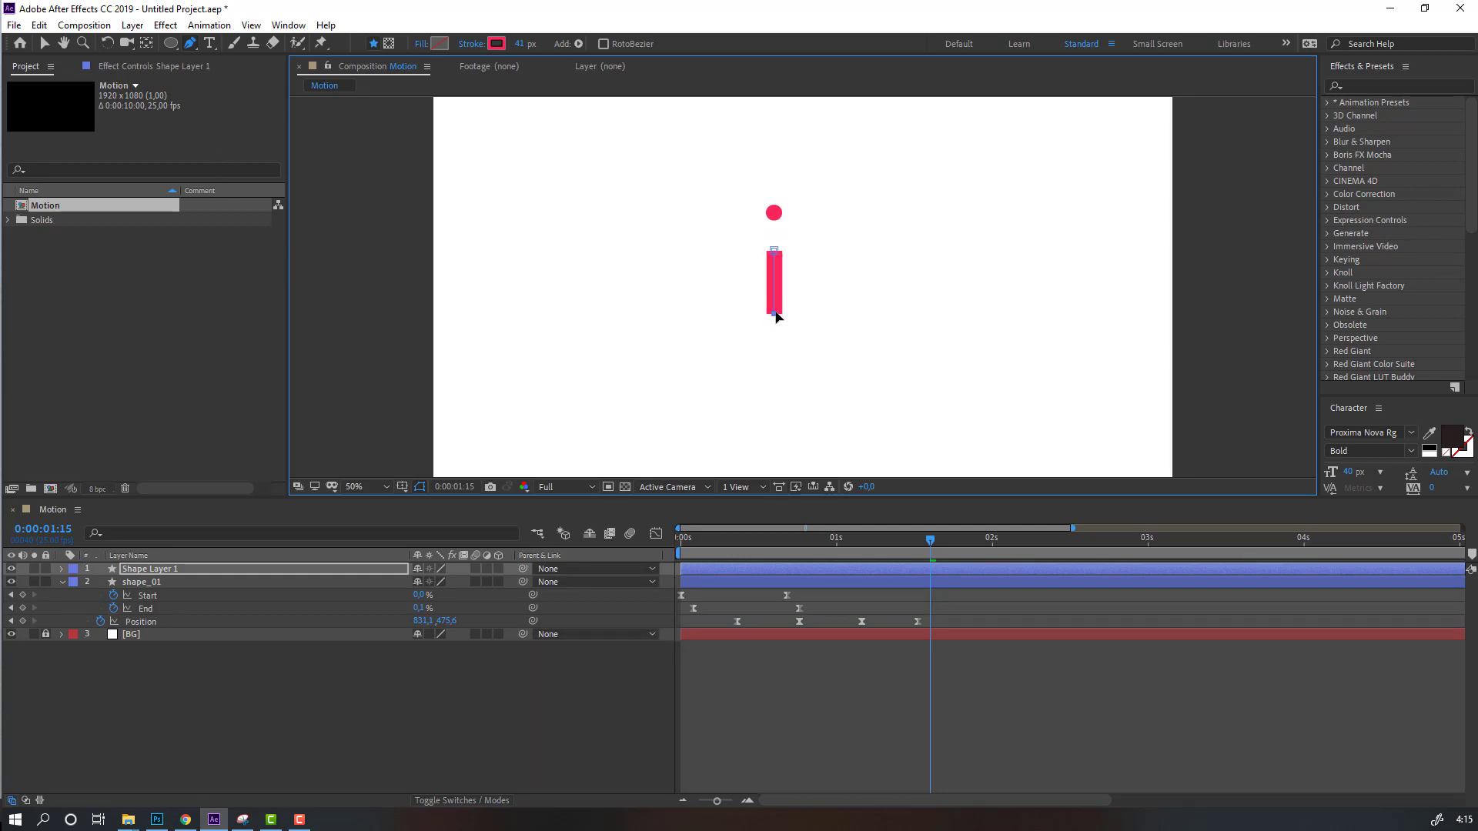
left_click(322, 705)
key("v")
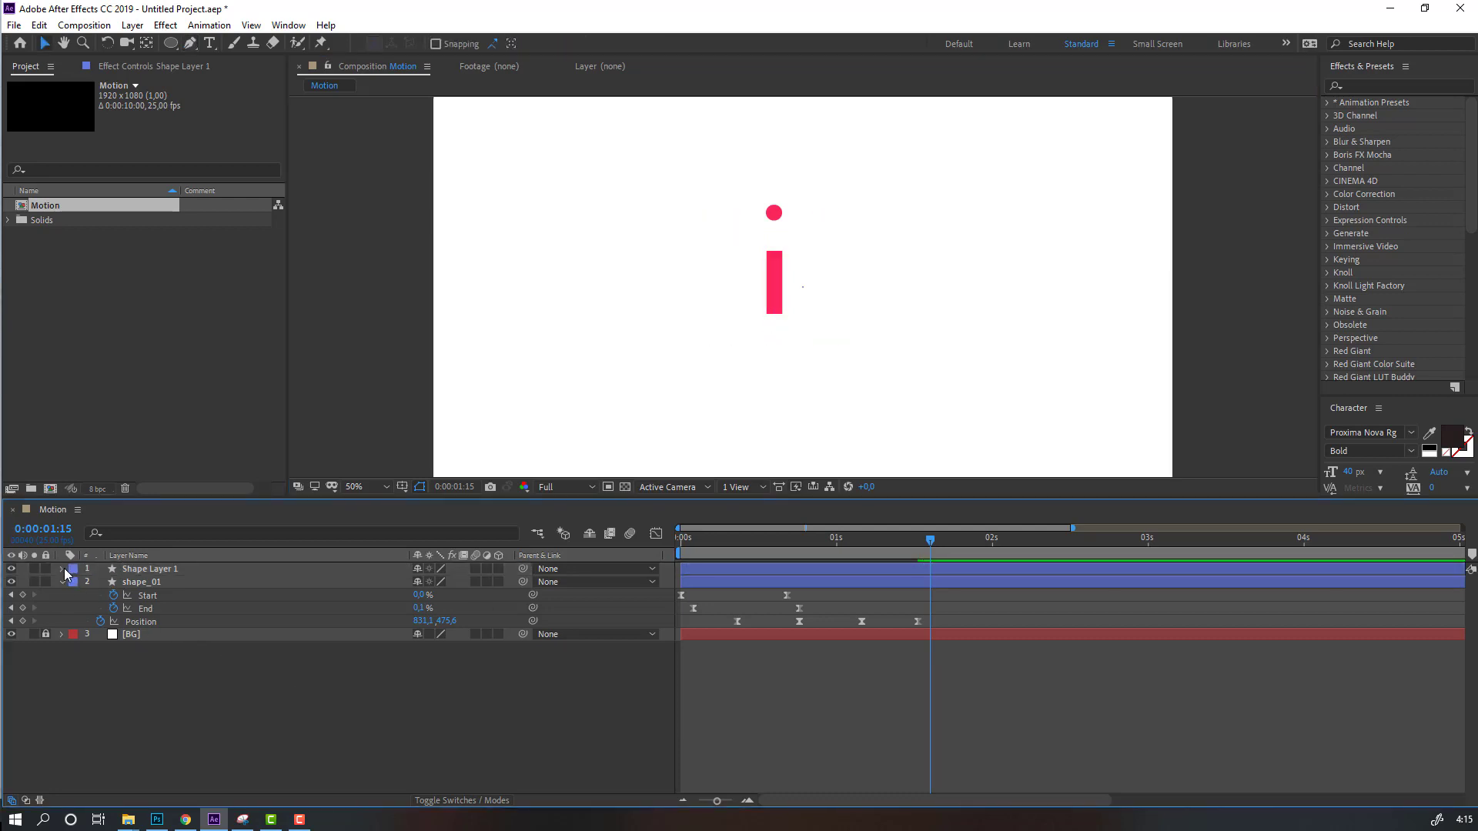
- Set the stem's Stroke 1 Line Cap to Round Cap and view the comp at 100%
left_click(61, 569)
left_click(75, 583)
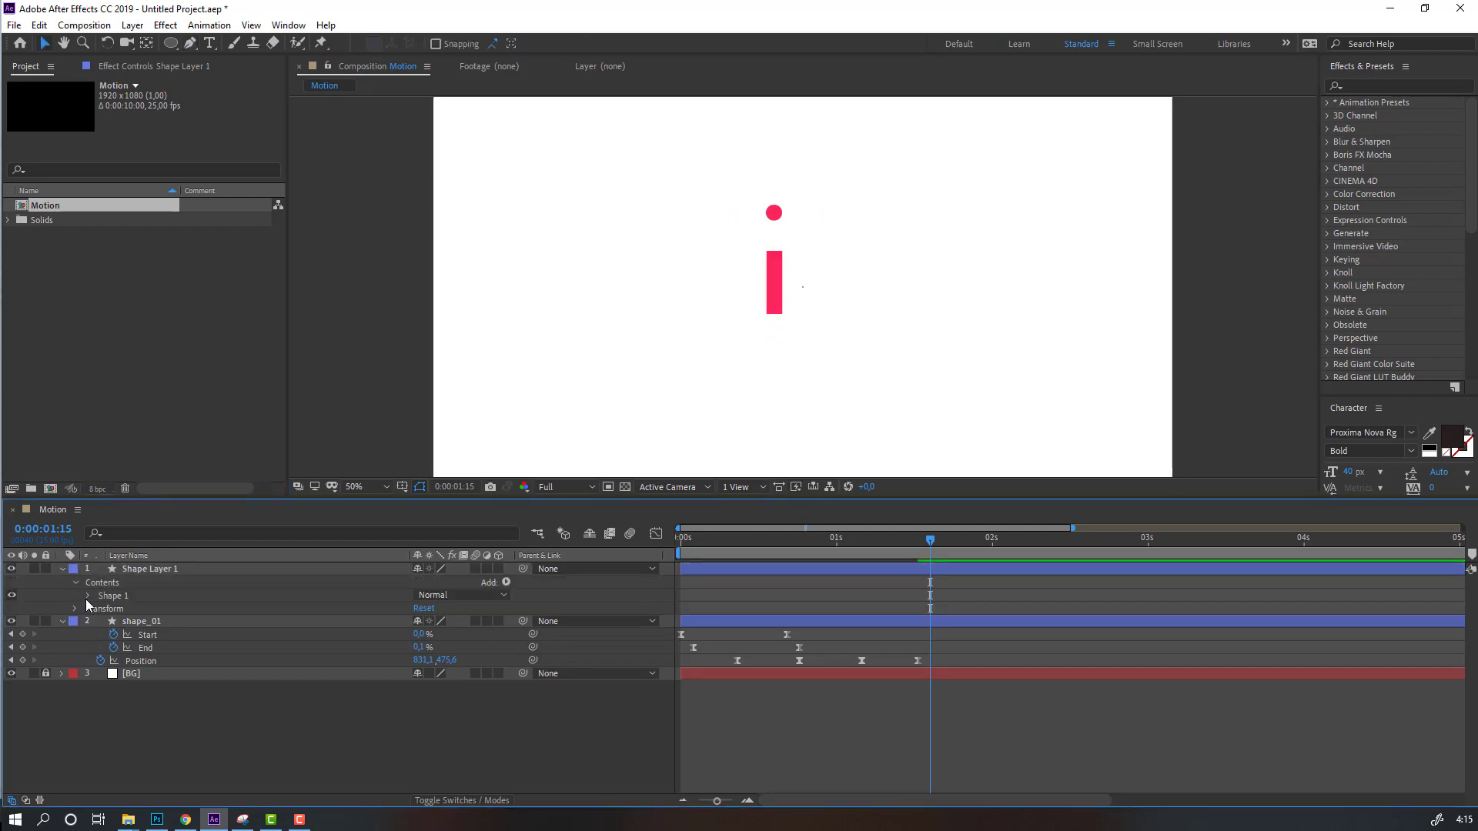
left_click(88, 597)
left_click(101, 622)
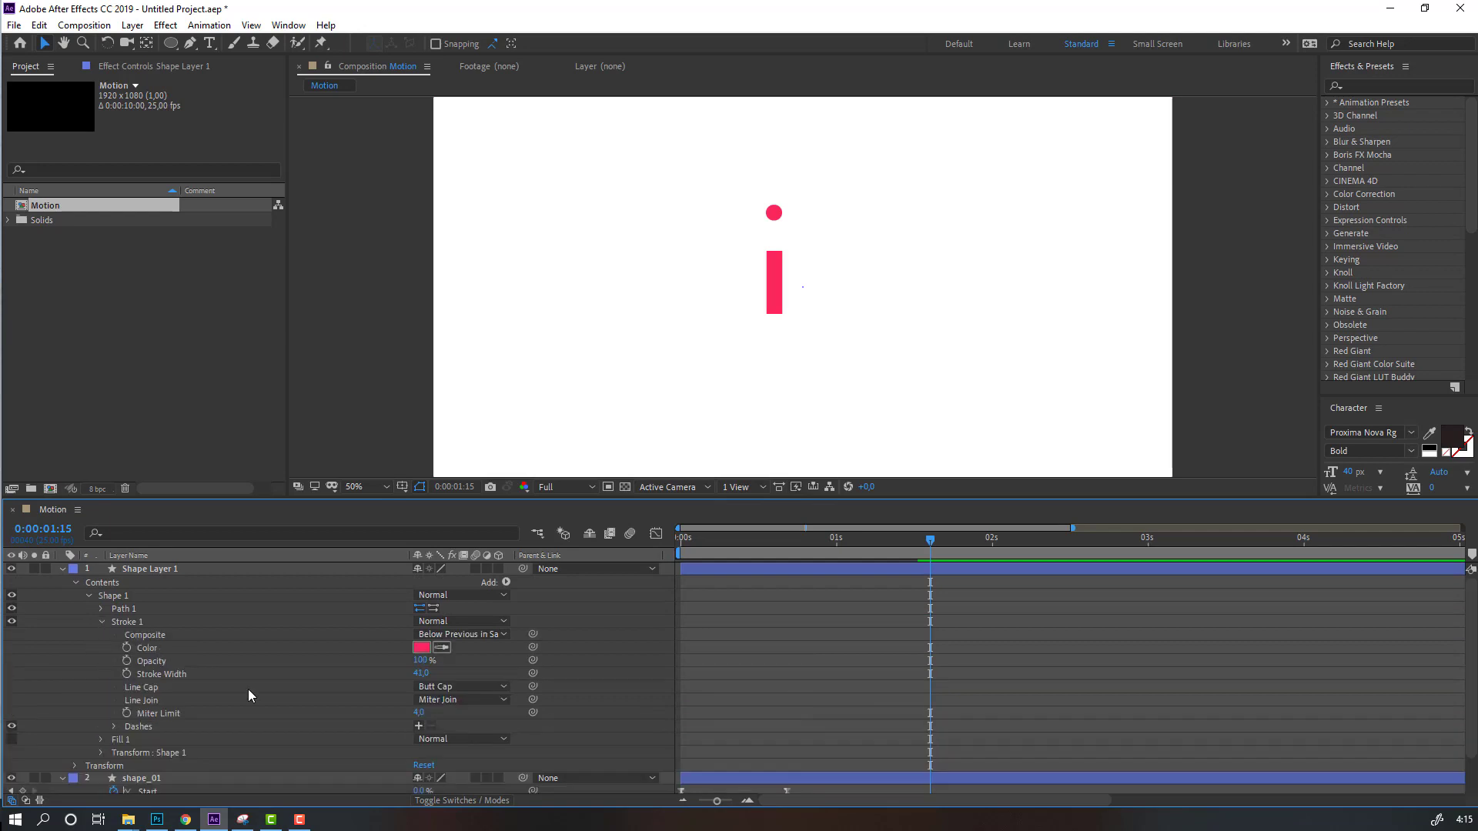
left_click(451, 691)
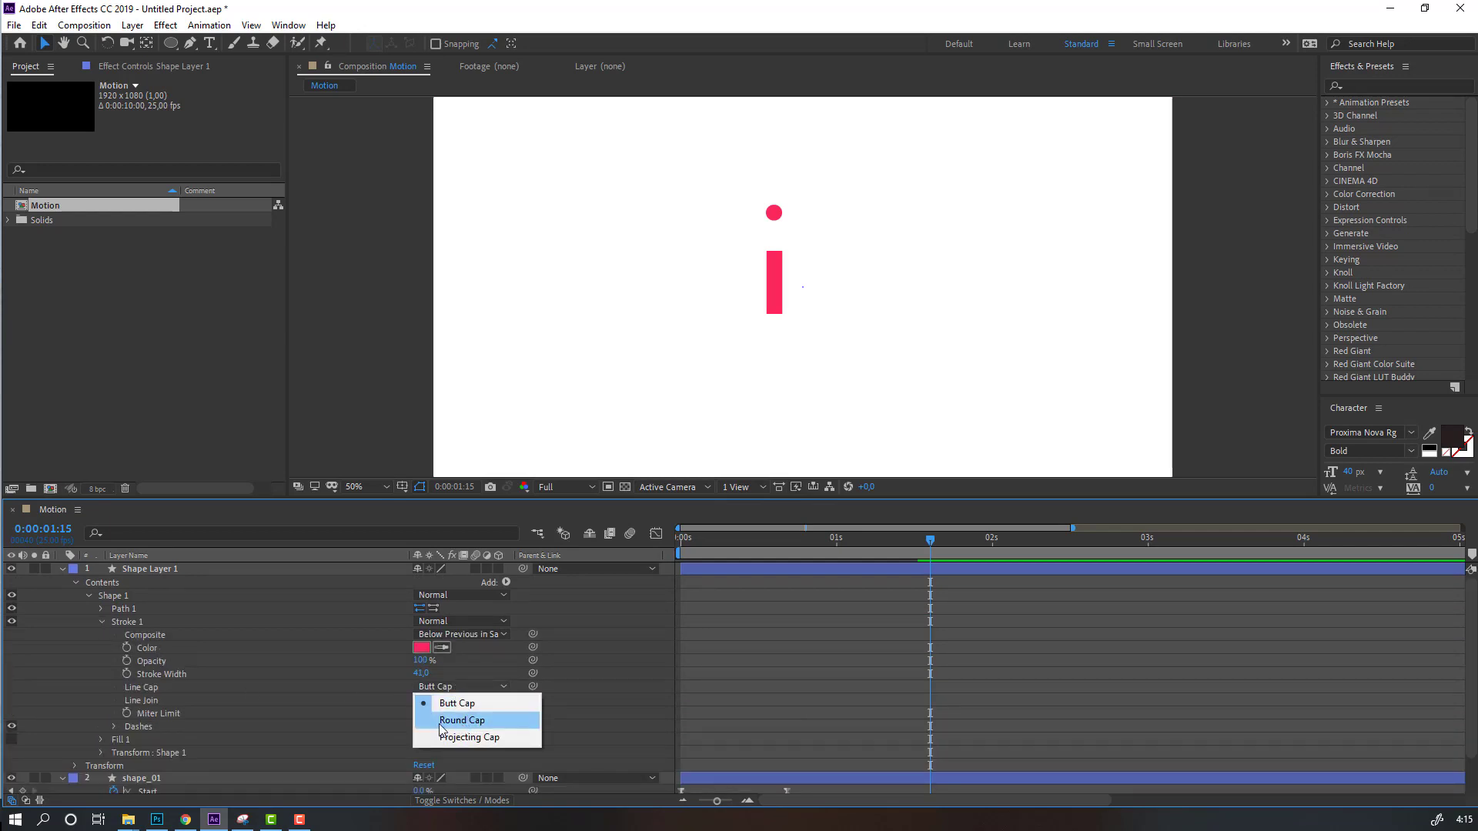
left_click(450, 716)
left_click(741, 684)
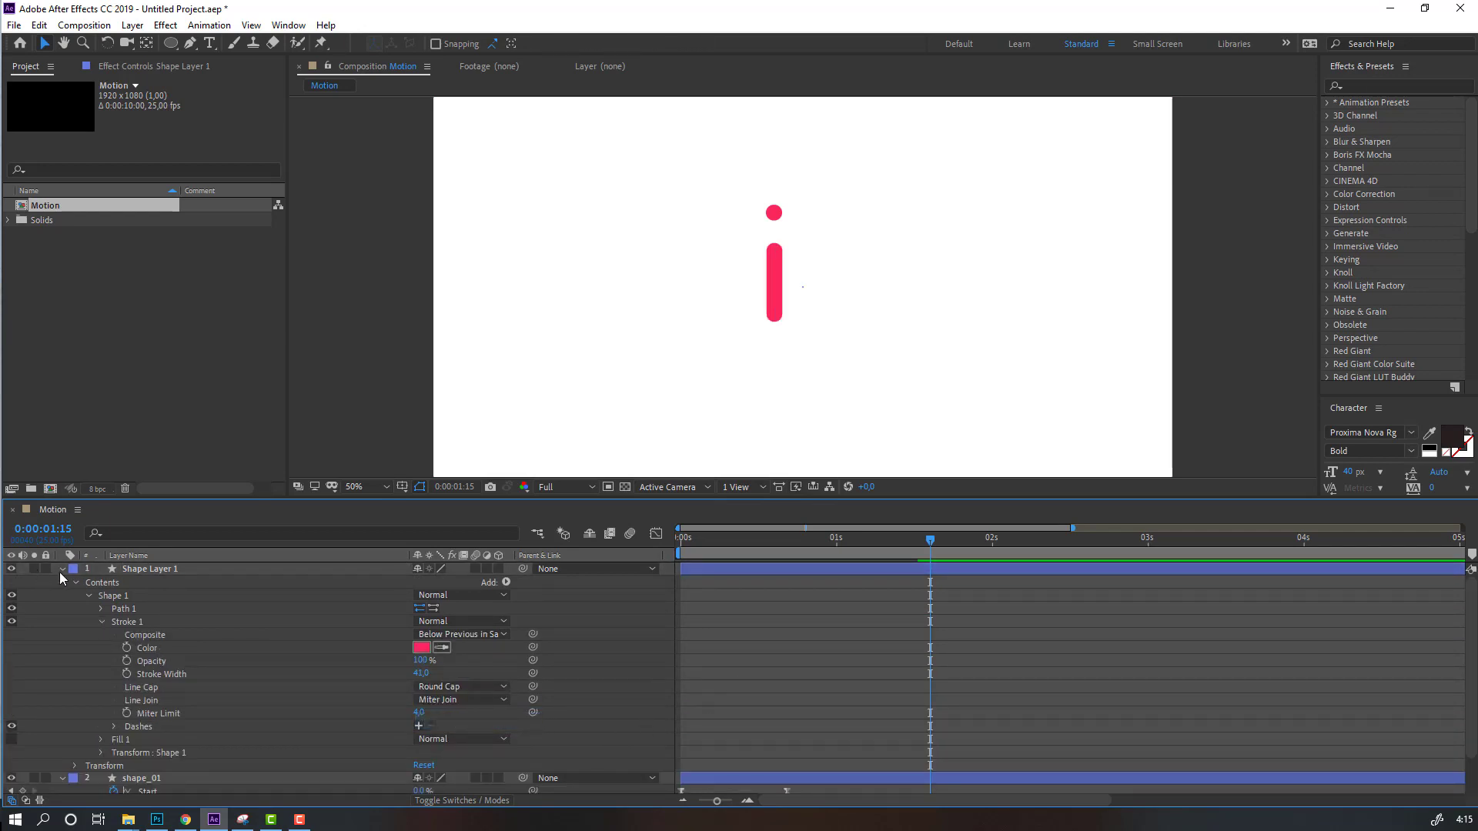
left_click(62, 569)
key(".")
- Shorten the stem by dragging its bottom vertex upward
left_click(165, 574)
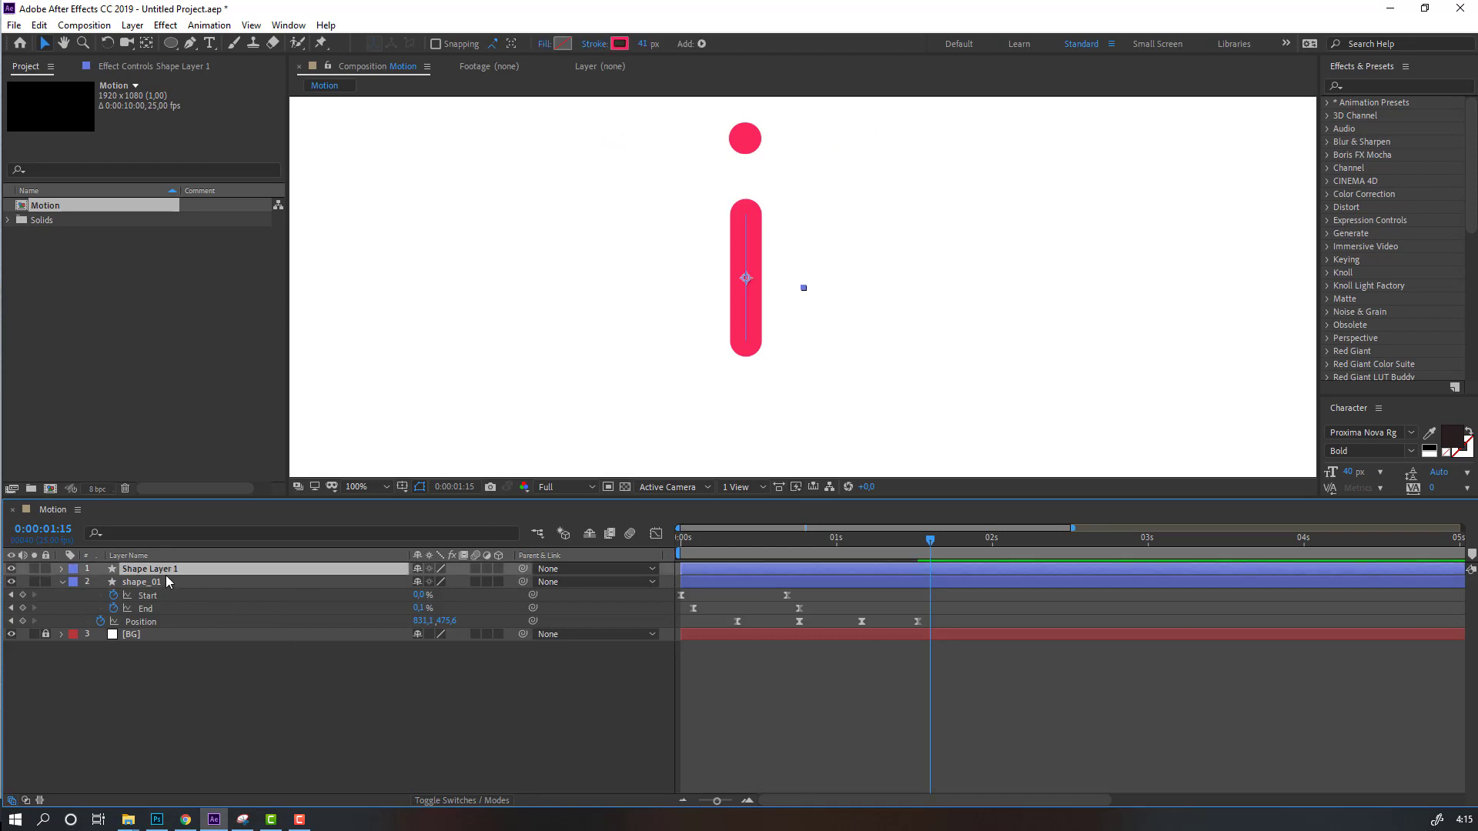
left_click(189, 44)
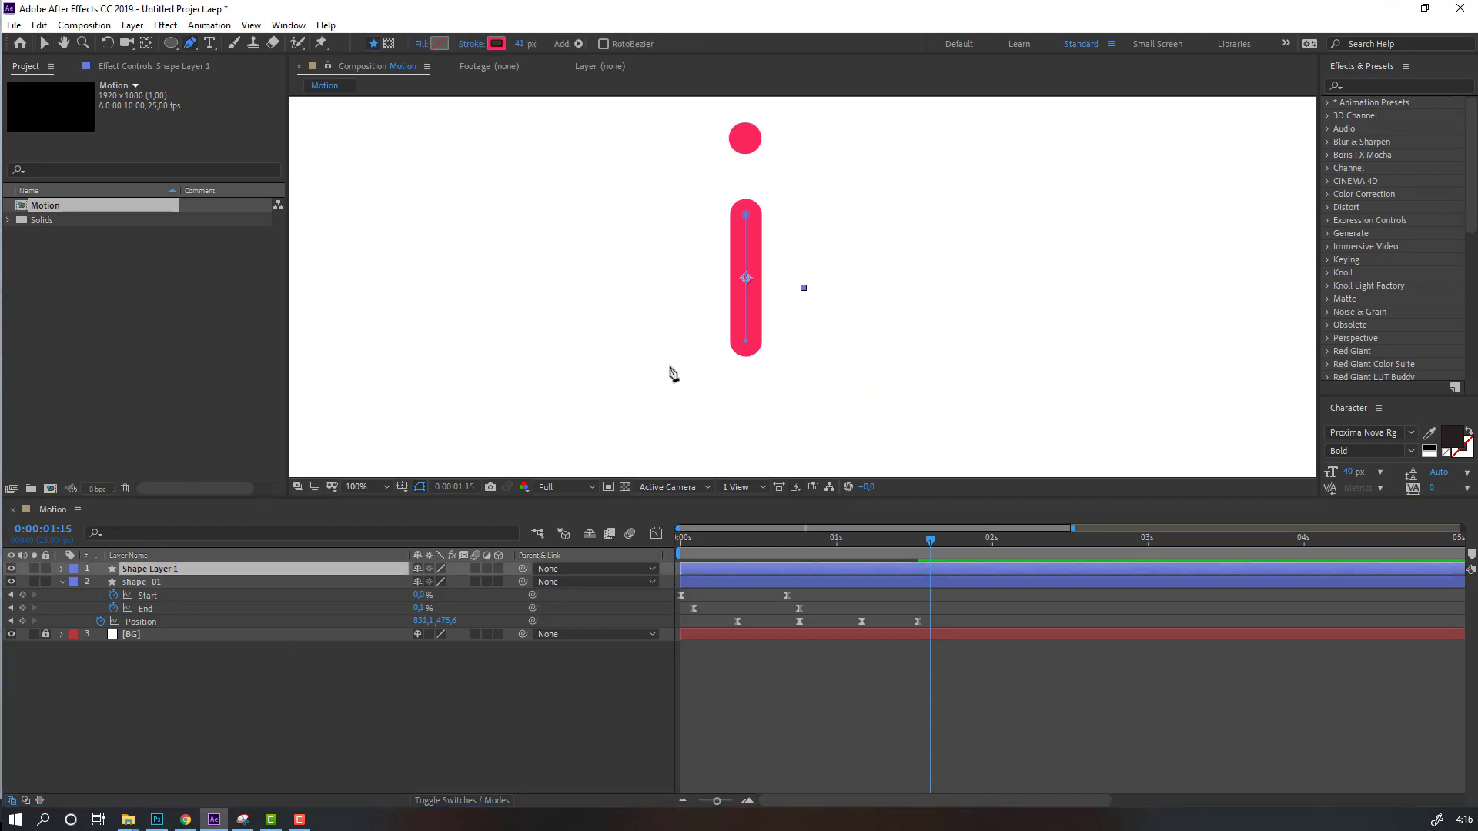
left_click(745, 346)
left_click_drag(746, 346, 747, 287)
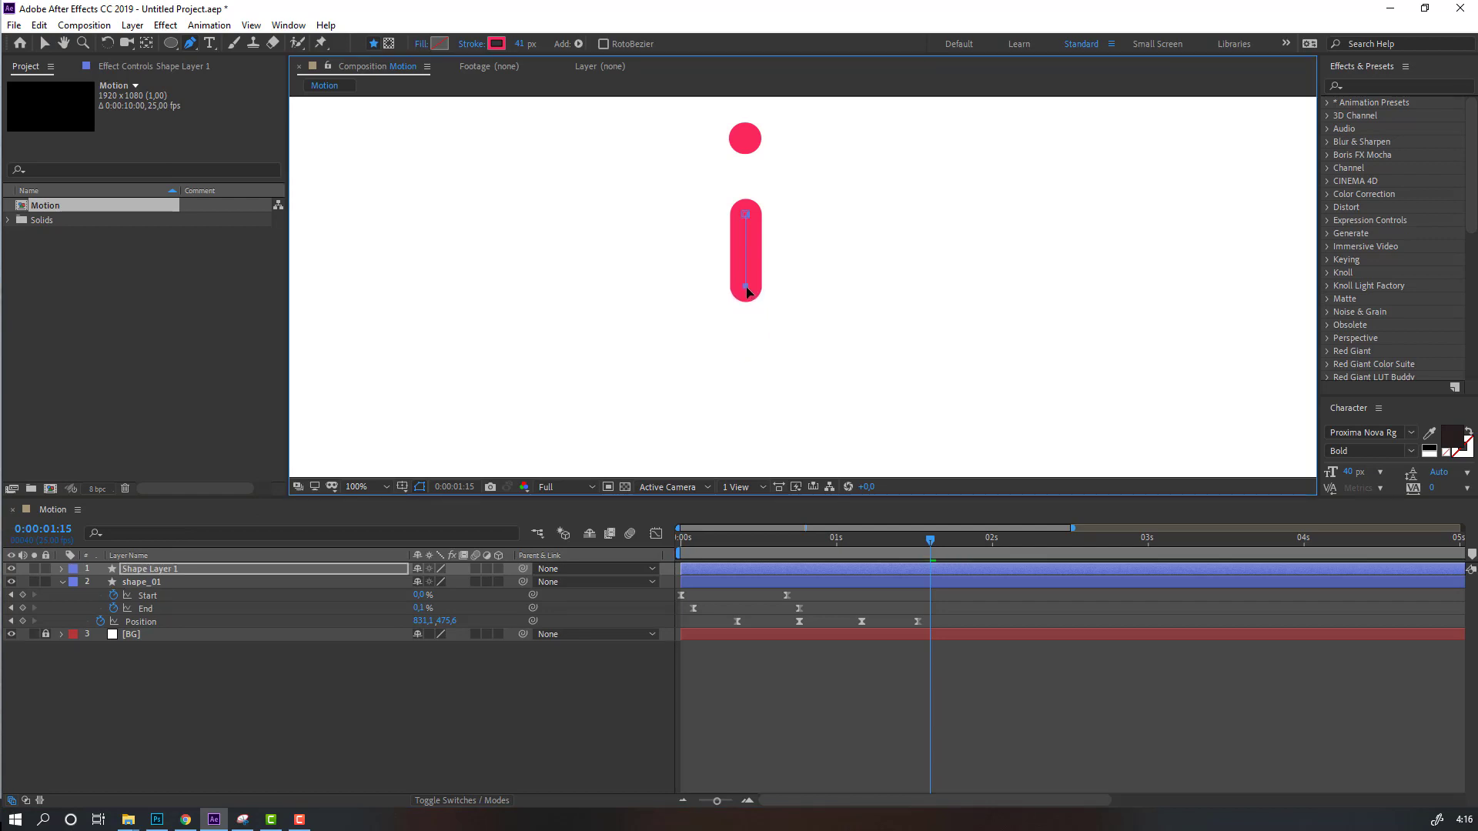
left_click(518, 688)
key("v")
mouse_move(931, 537)
left_mouse_down()
mouse_move(969, 539)
mouse_move(943, 539)
left_mouse_up()
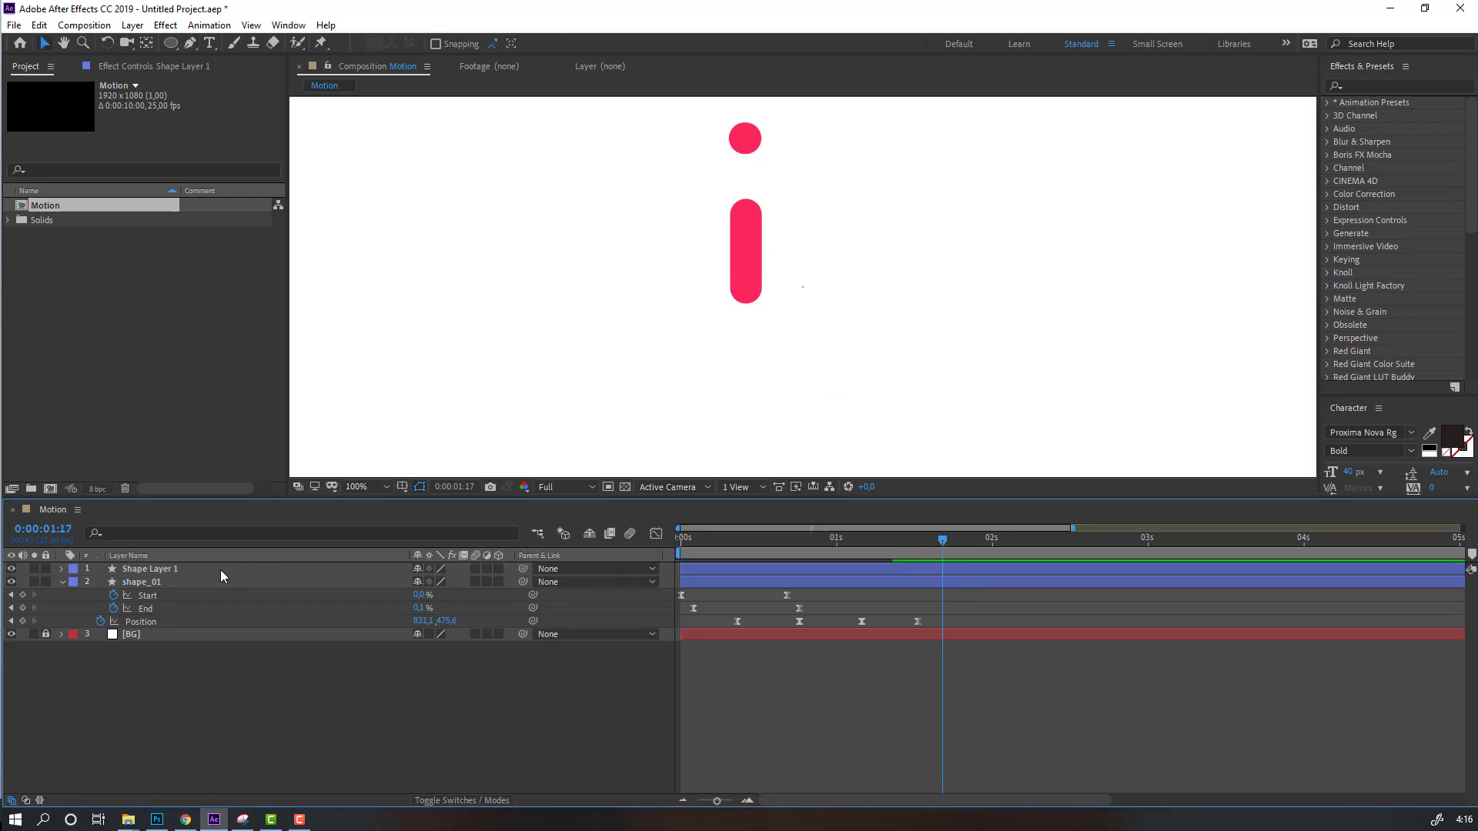
left_click(175, 570)
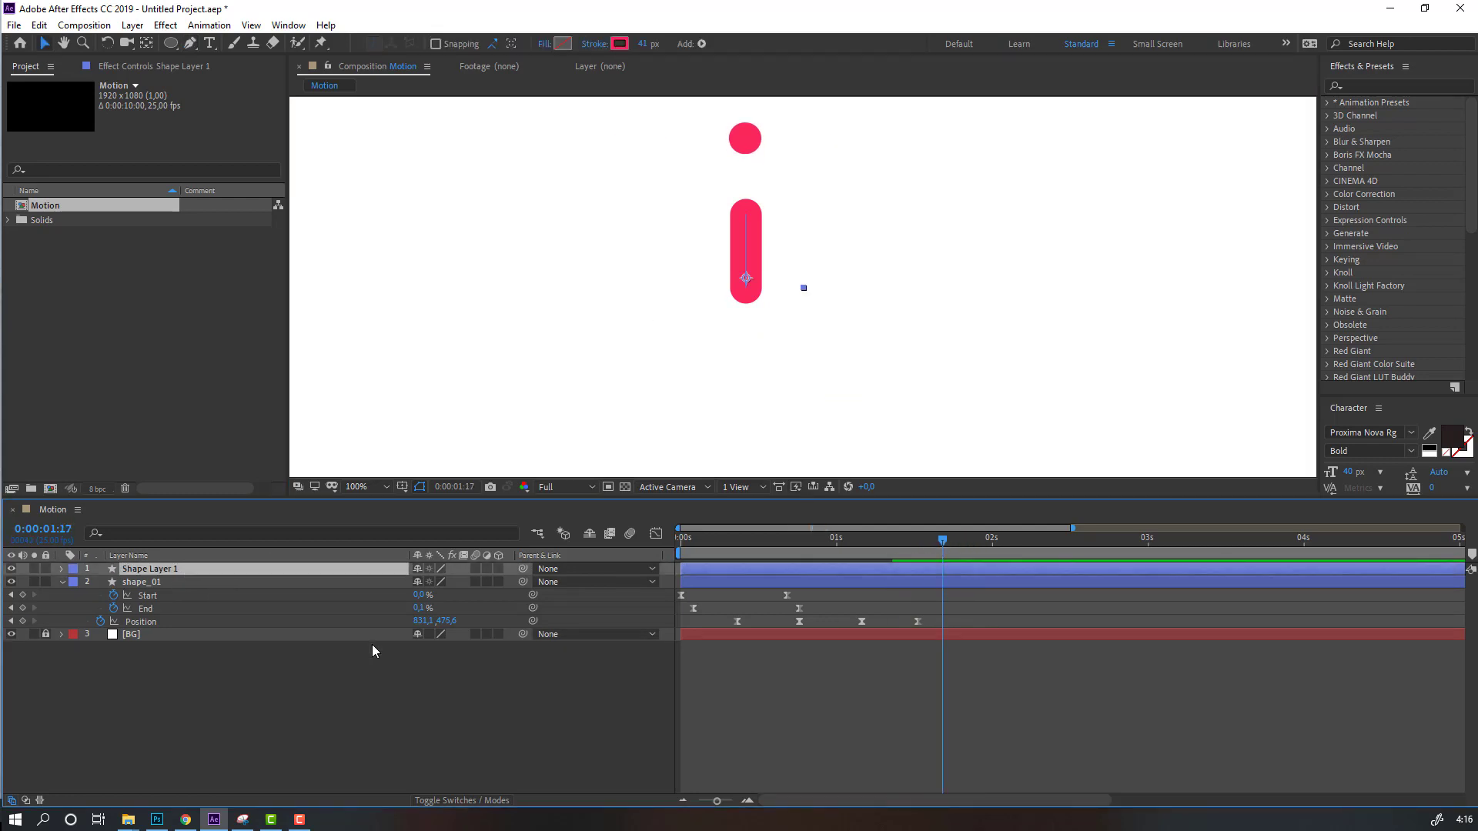
left_click(697, 44)
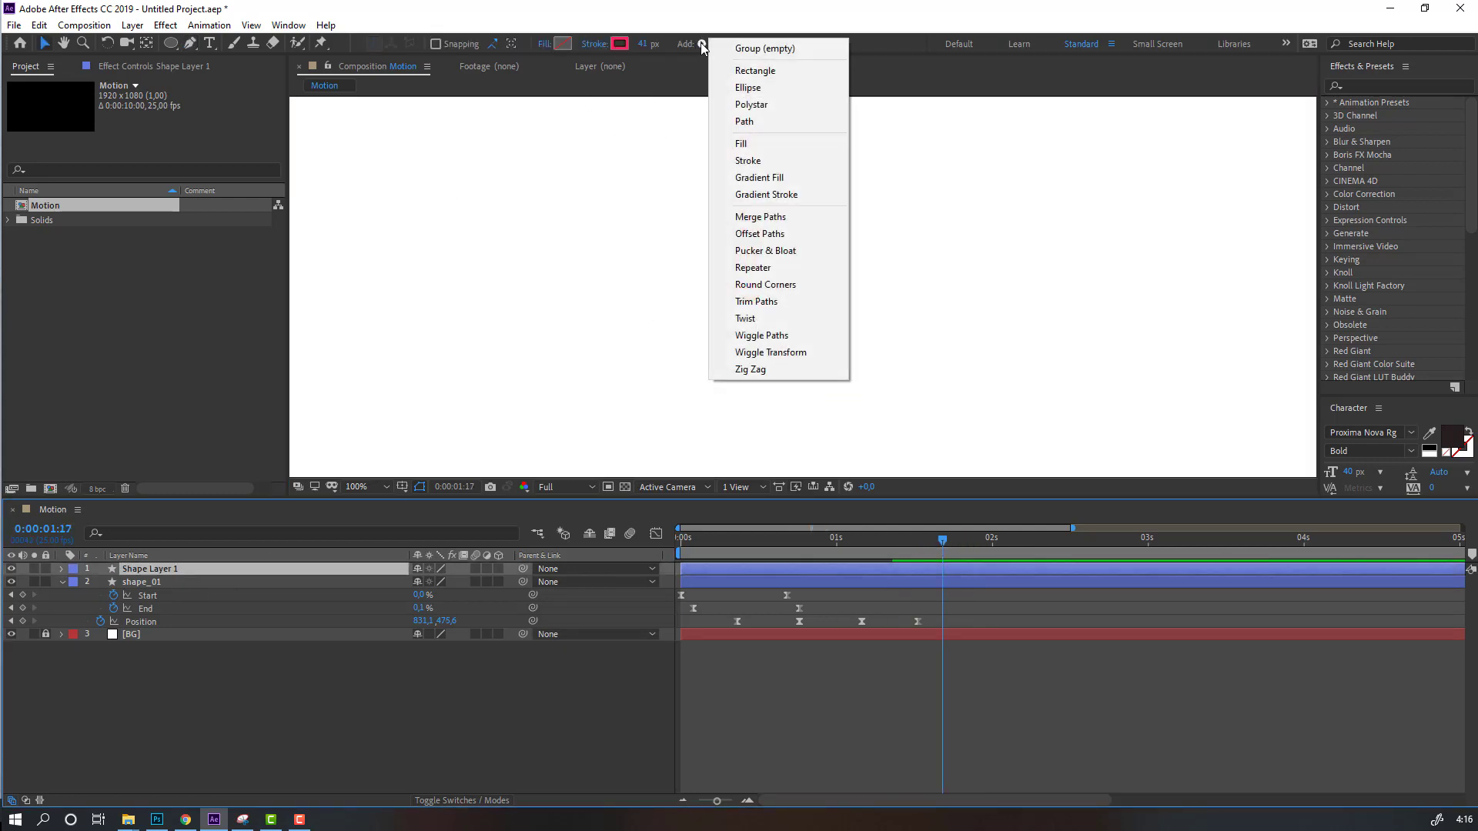
- Add Trim Paths to the stem with Start 100% and End keyframed from 0:00 to 0% at 0:10
left_click(745, 302)
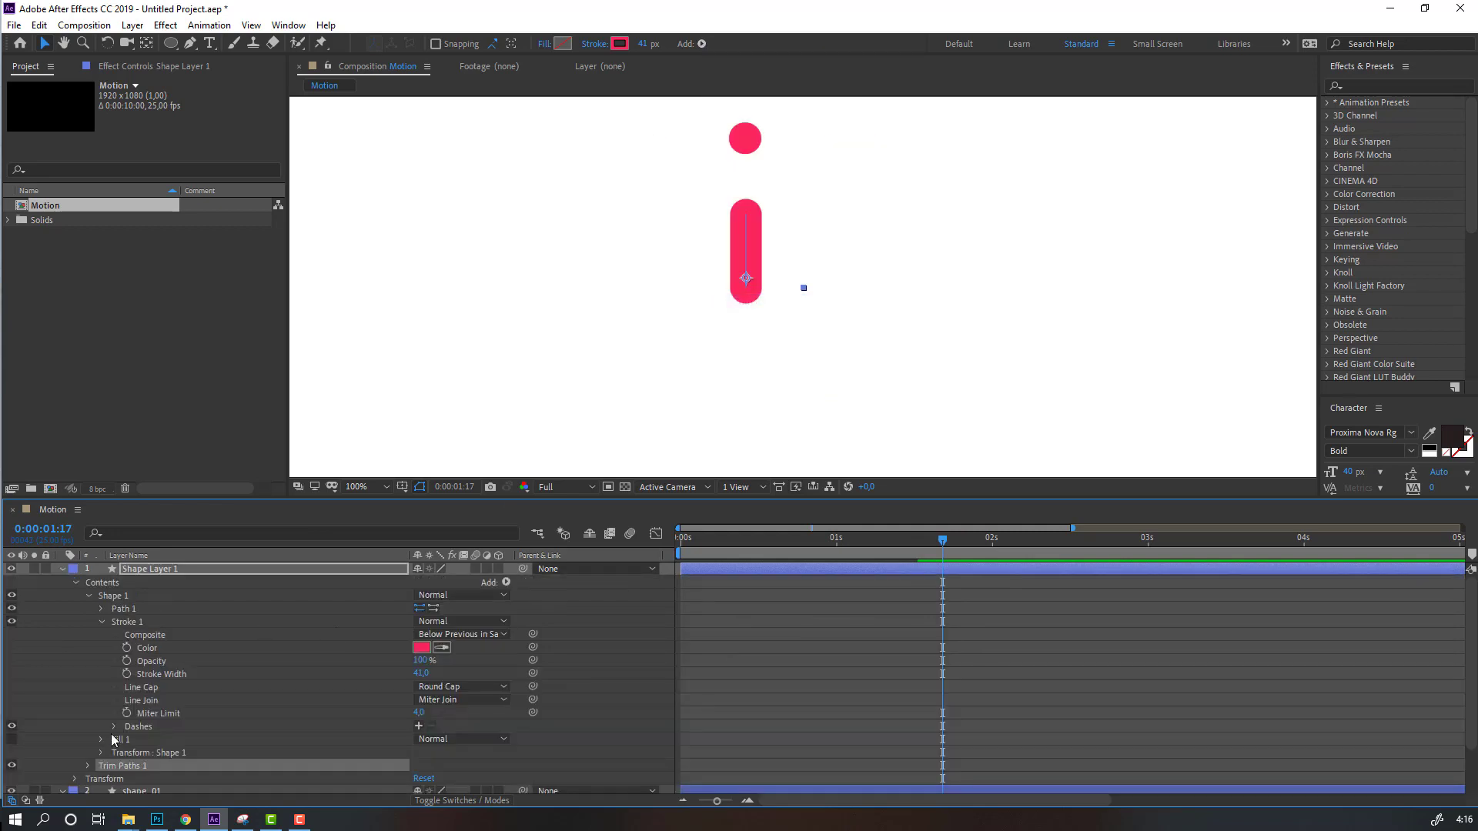
scroll(693, 681, "down", 2)
key("Home")
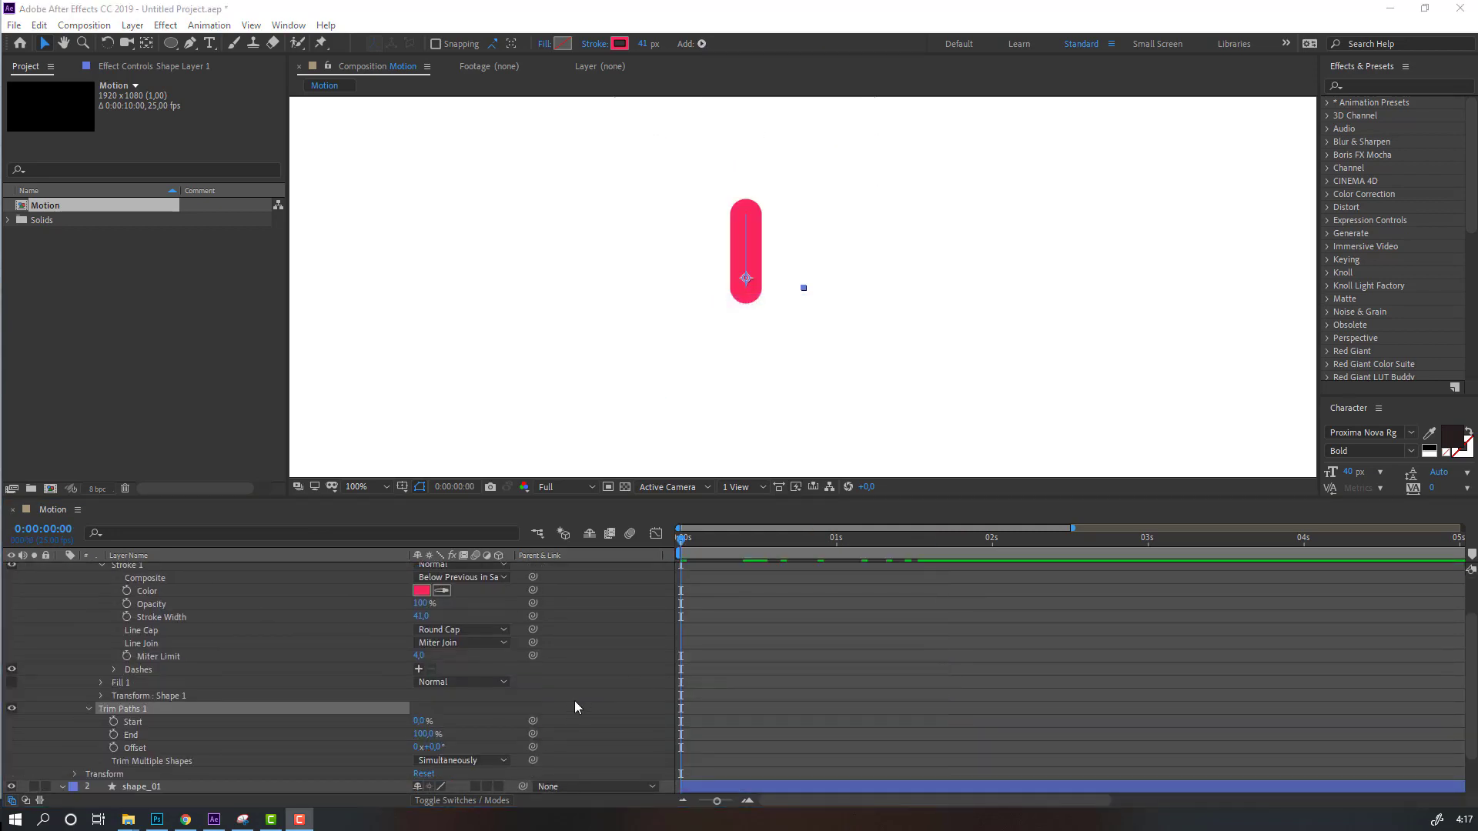
mouse_move(421, 721)
left_mouse_down()
mouse_move(577, 732)
mouse_move(684, 791)
left_mouse_up()
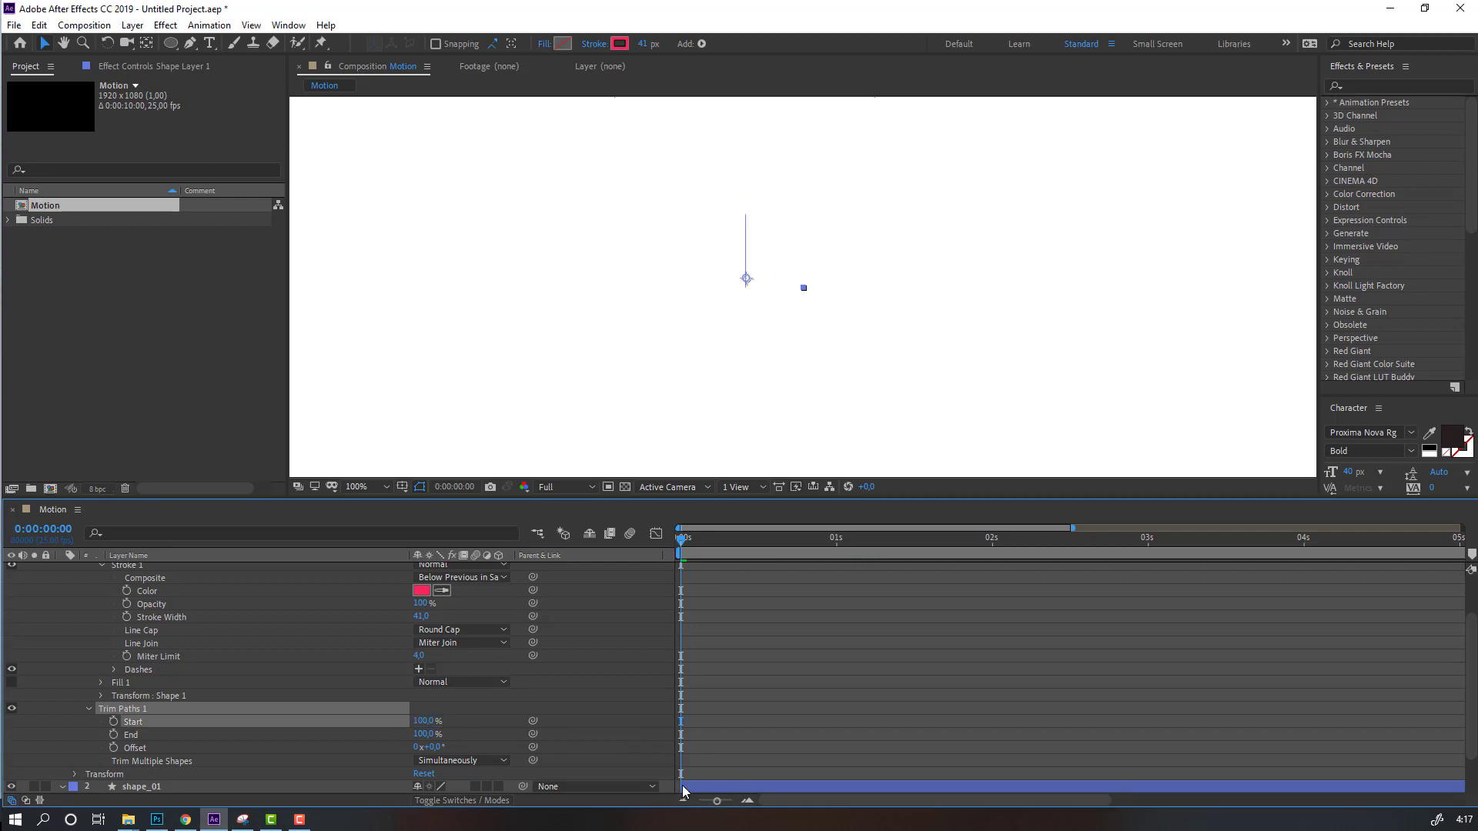
left_click(114, 734)
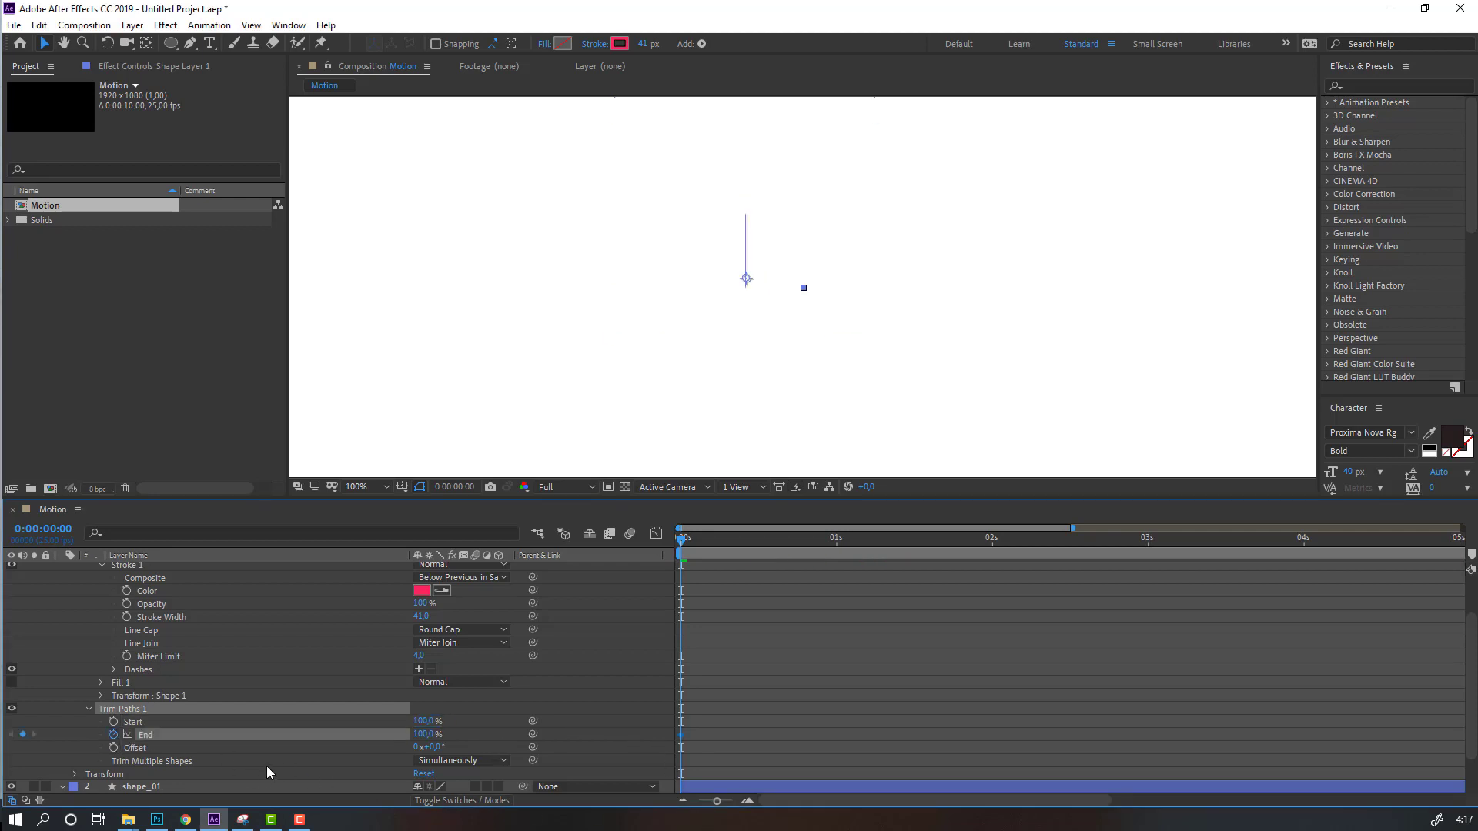
key("shift+Page_Down")
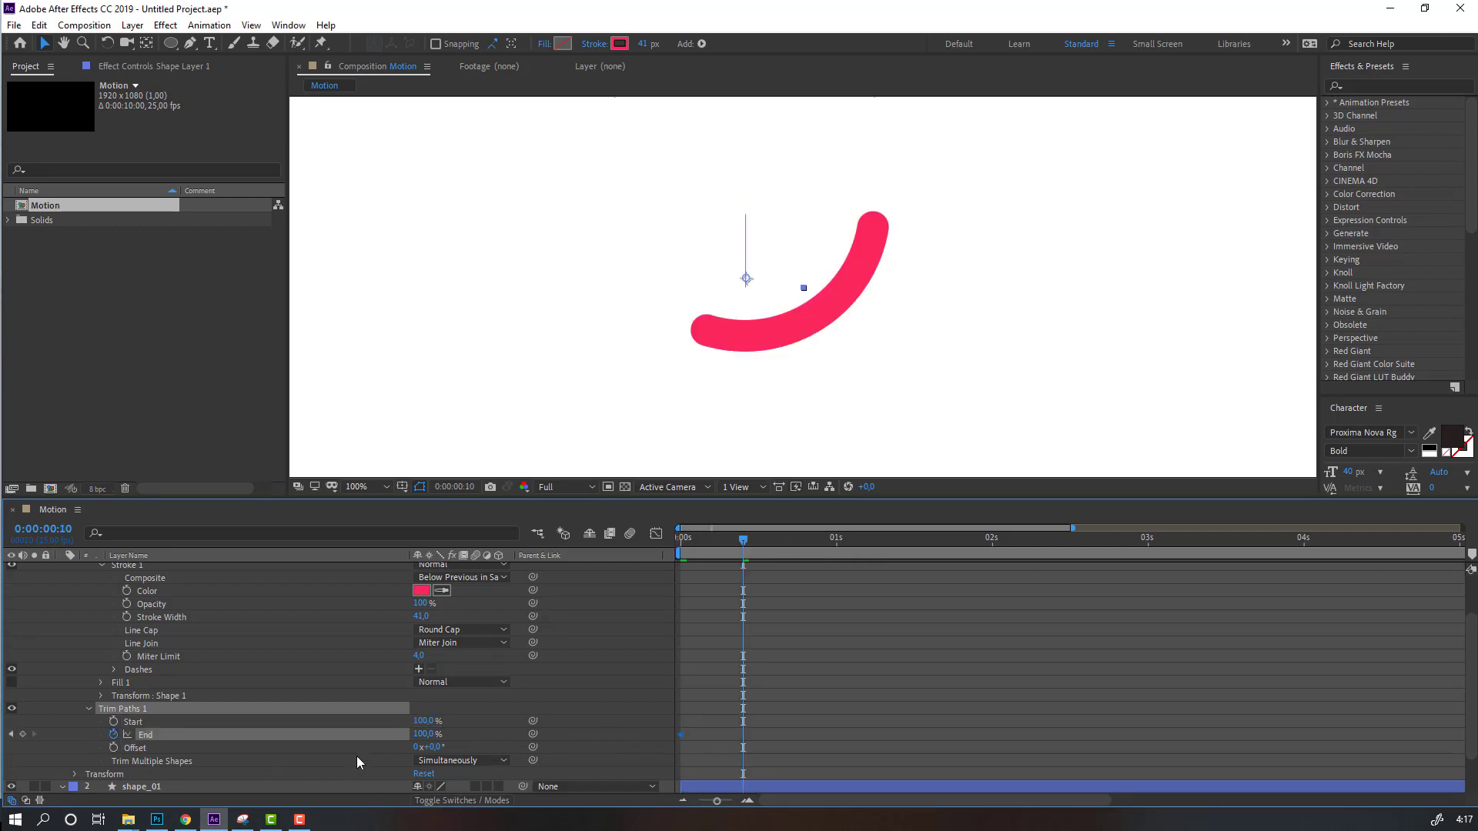
left_click_drag(423, 741, 404, 753)
left_click(420, 735)
type("0")
key("Return")
- Easy Ease the End keyframes, adjust them in the Graph Editor, and move the second later
left_click_drag(799, 722, 679, 740)
right_click(681, 737)
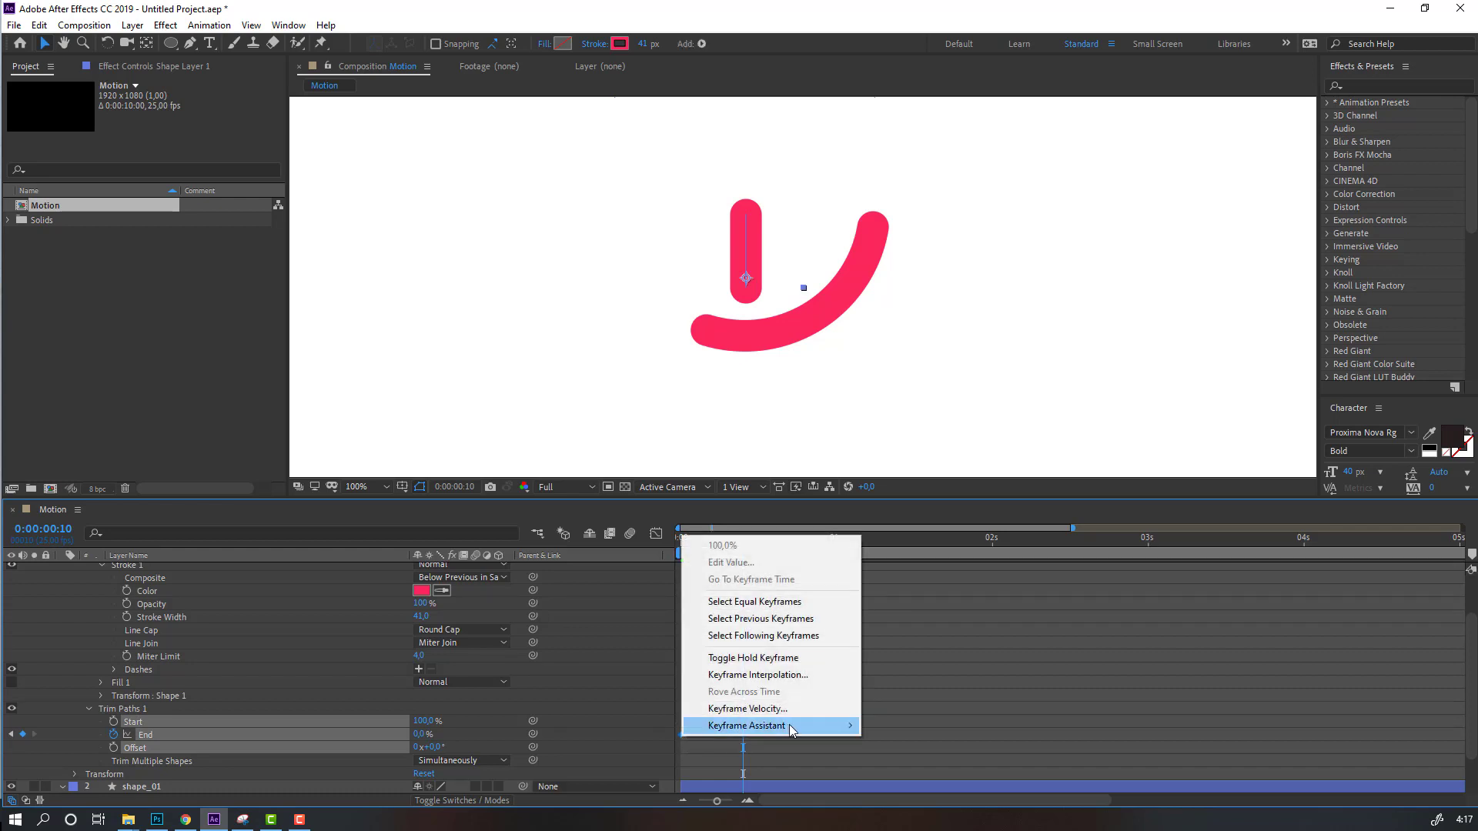
mouse_move(791, 730)
left_click(893, 623)
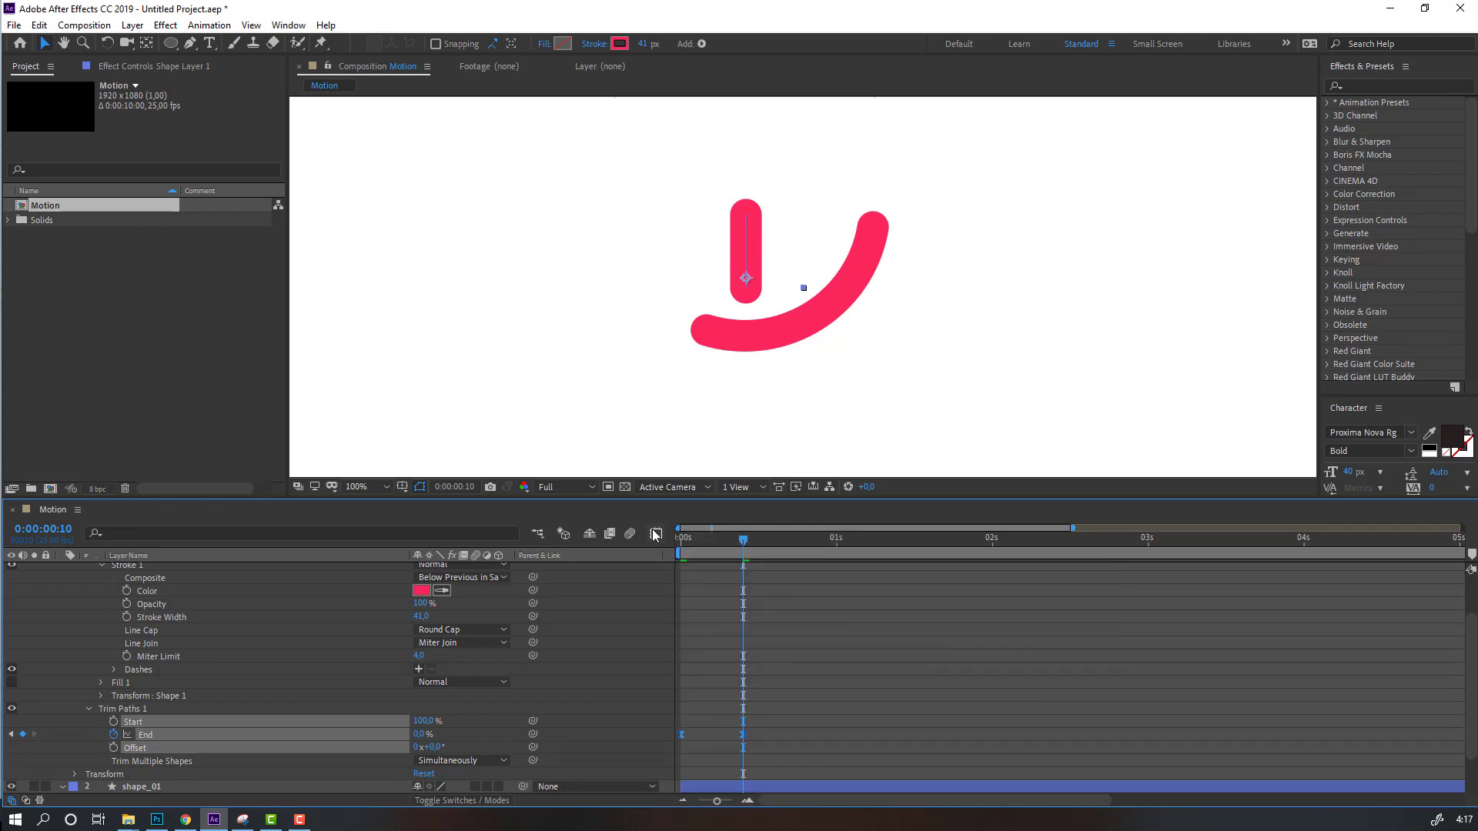
left_click(655, 534)
left_click_drag(768, 607, 716, 578)
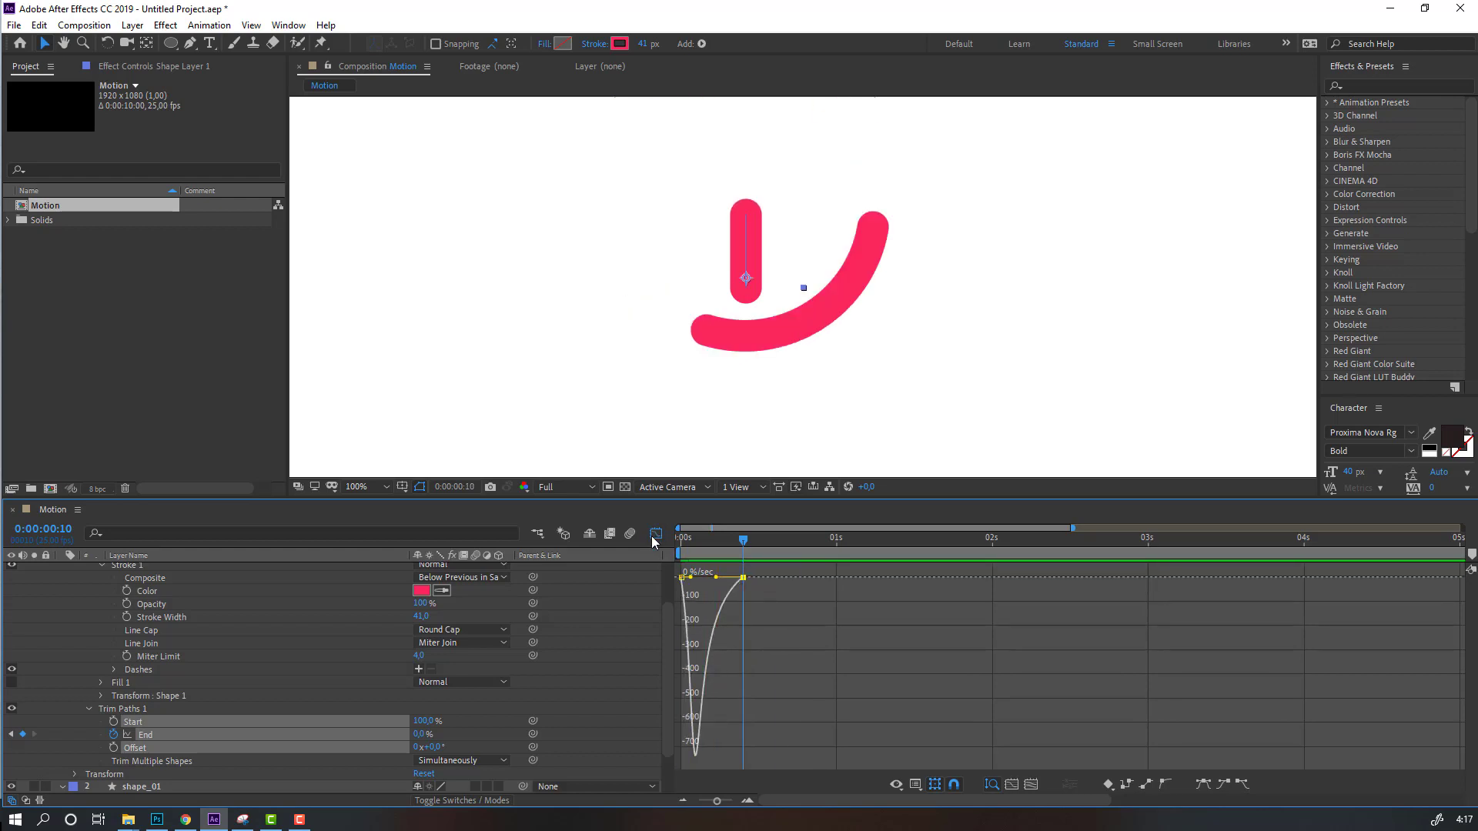
left_click(655, 534)
left_click_drag(745, 736, 792, 736)
key("space")
key("space")
scroll(770, 704, "up", 2)
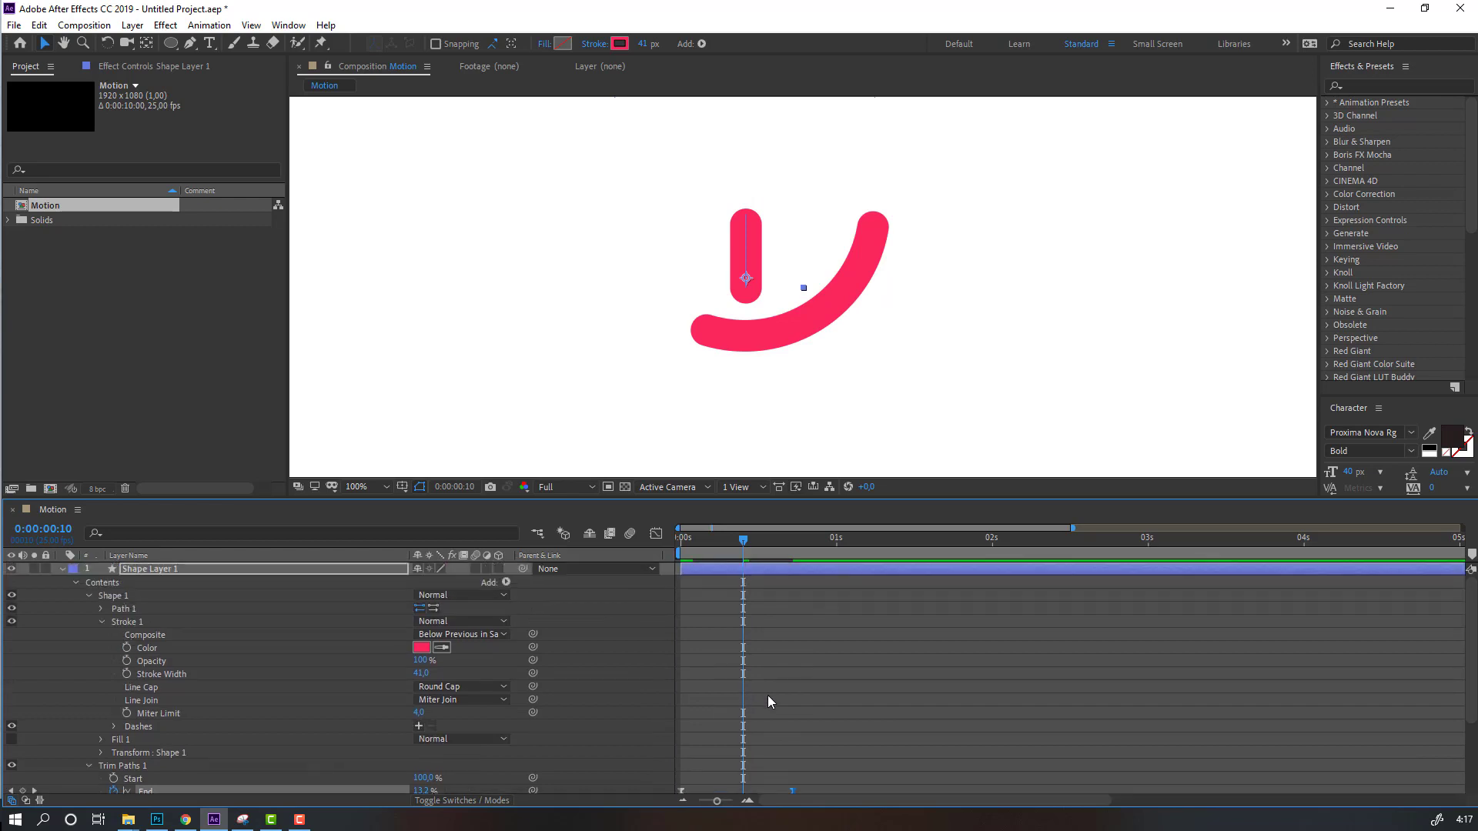
left_click(61, 568)
- Shift the stem's End keyframes to roughly 0:00:00:23–0:00:01:16 and preview at 45% zoom
left_click(200, 567)
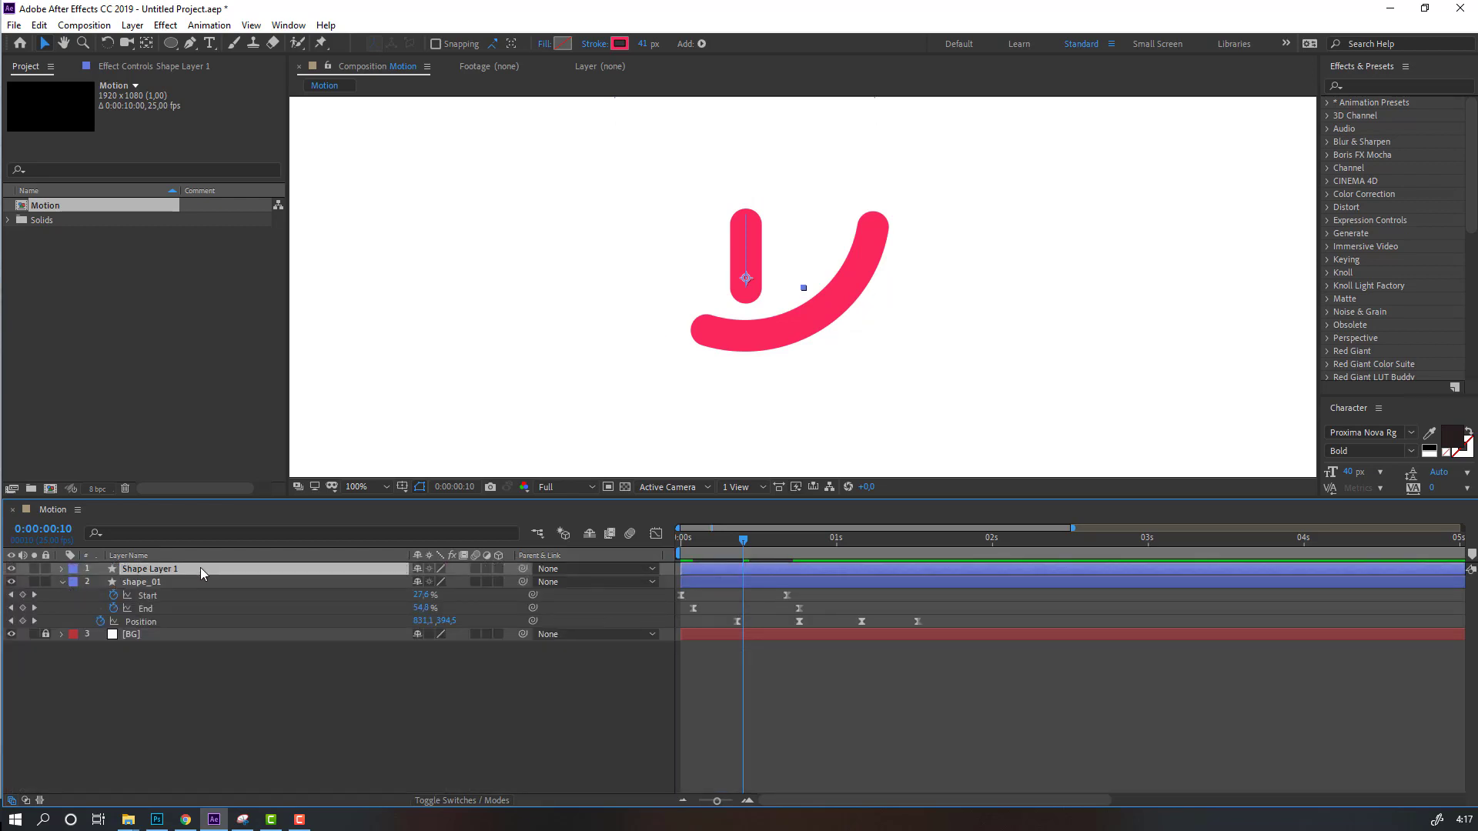
key("u")
left_click_drag(739, 575, 989, 574)
left_click_drag(714, 542, 845, 570)
key("comma")
key("comma")
key("comma")
key("comma")
left_click(383, 488)
left_click(380, 524)
key("space")
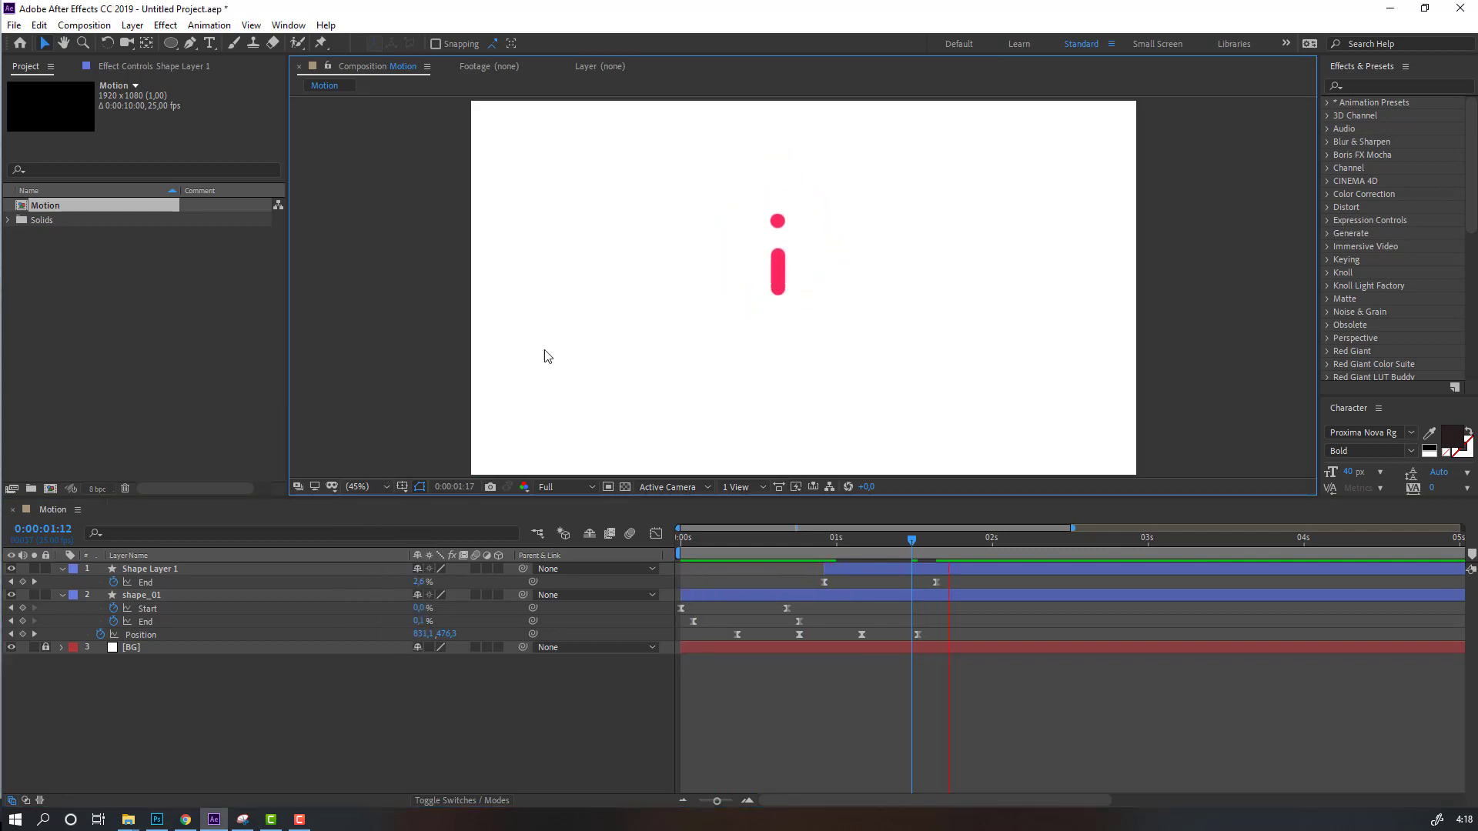
scroll(766, 290, "up", 3)
key("space")
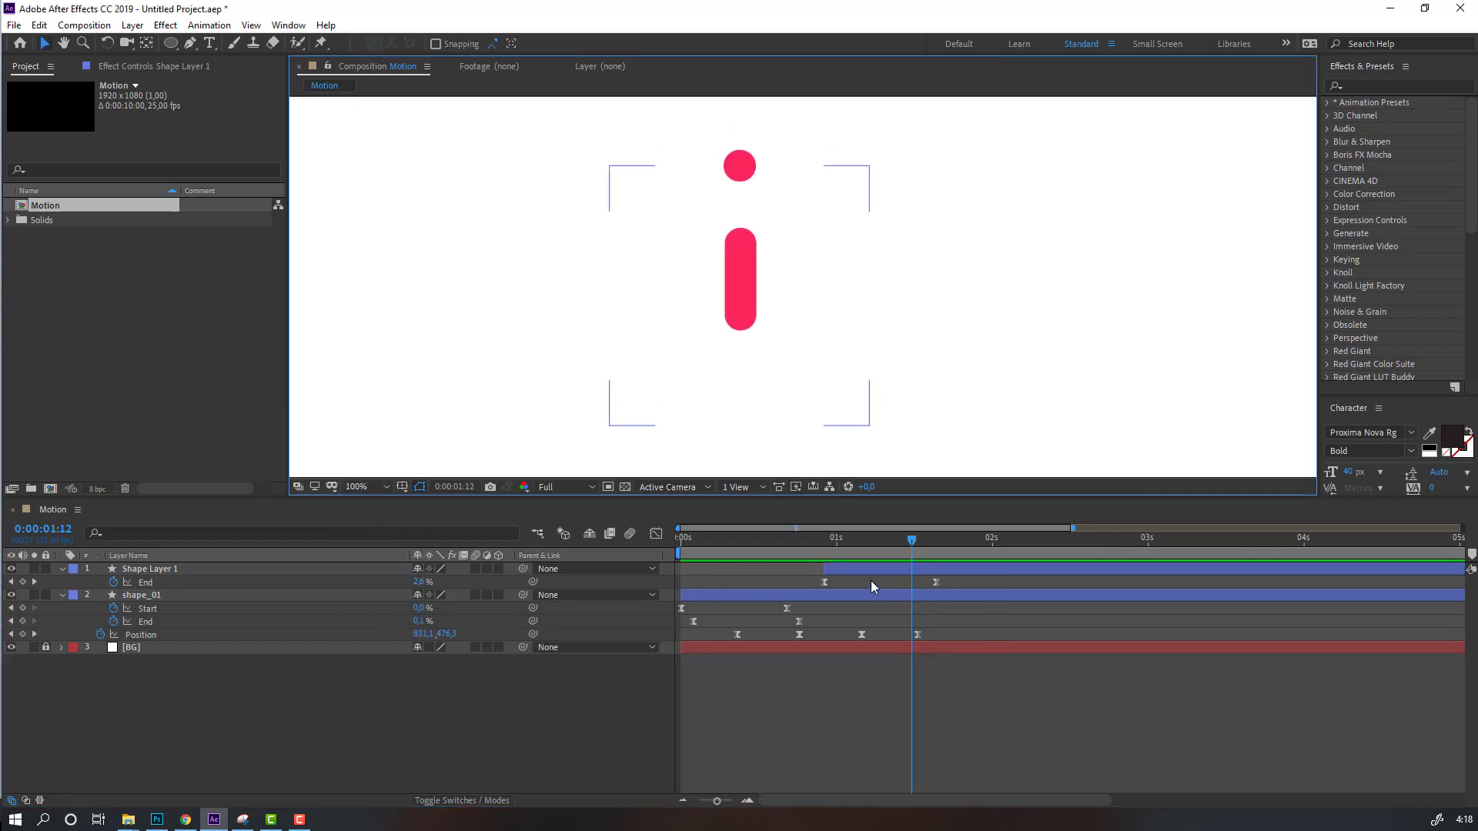
- Set the work area end at 0:00:01:21, once the pink i is fully drawn
left_click(867, 568)
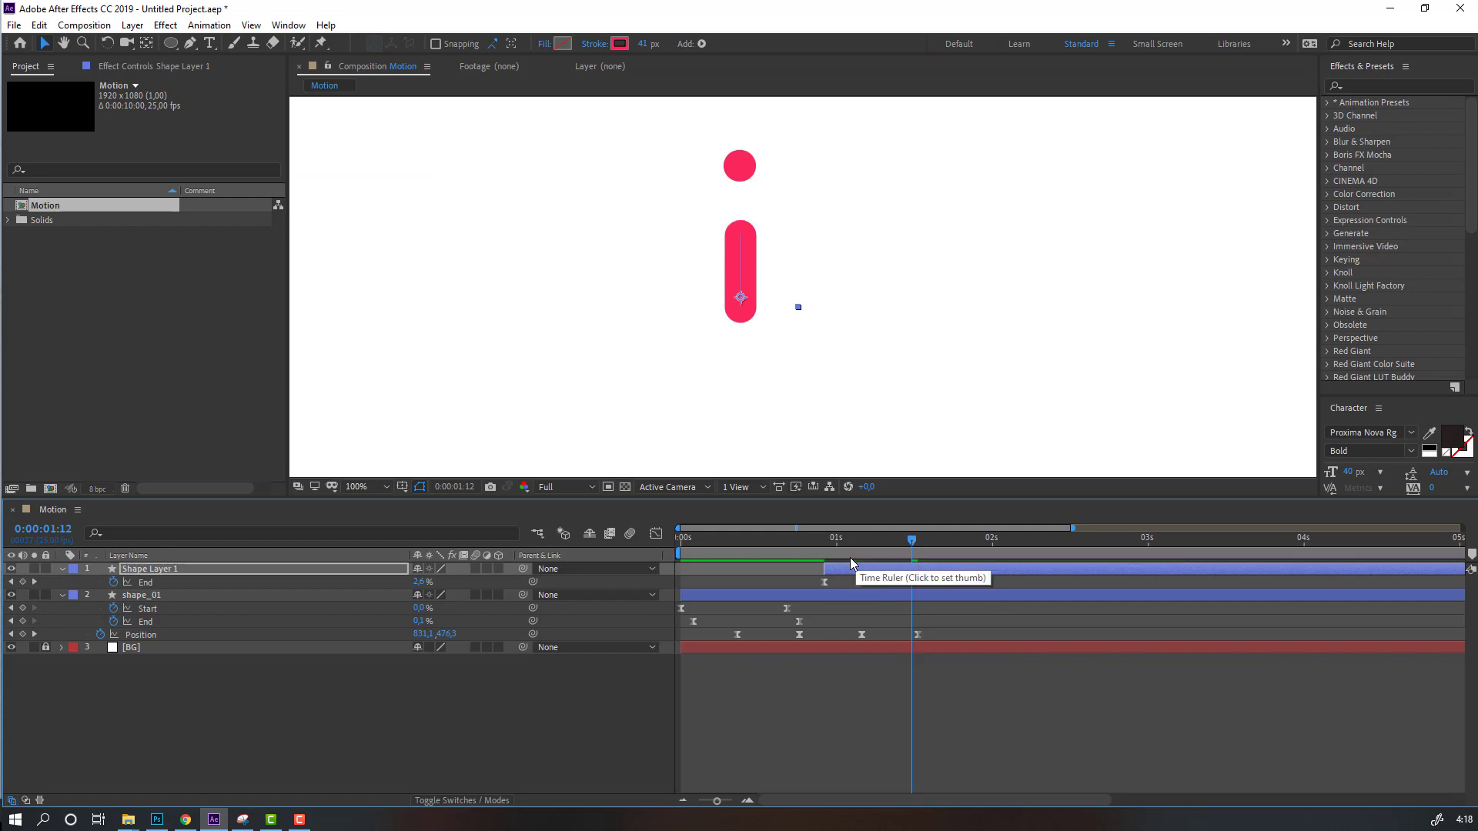
left_click(433, 700)
key("comma")
key("comma")
key("comma")
key("comma")
key("period")
key("space")
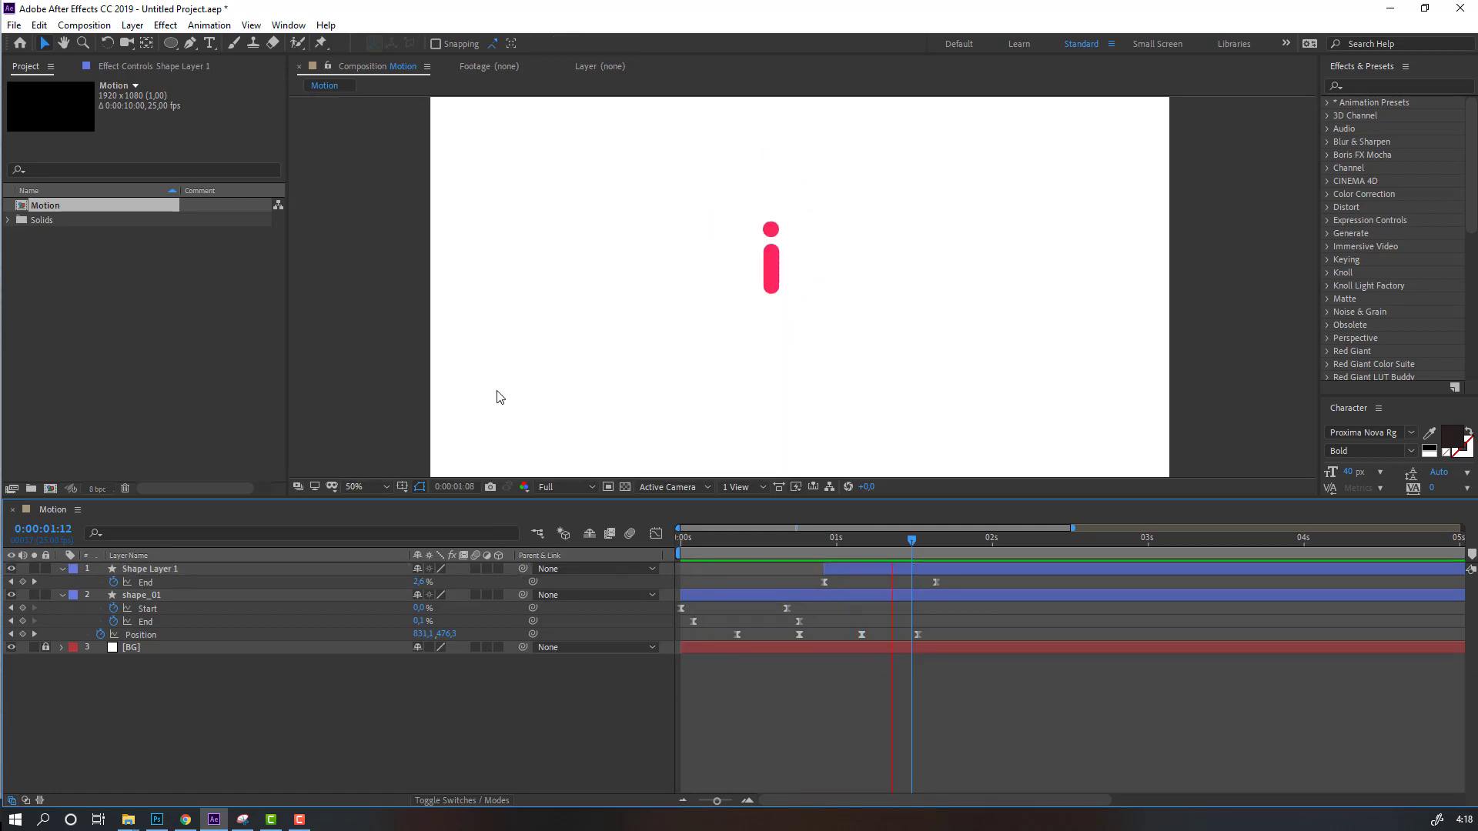
left_click_drag(839, 543, 899, 543)
scroll(552, 397, "down", 2)
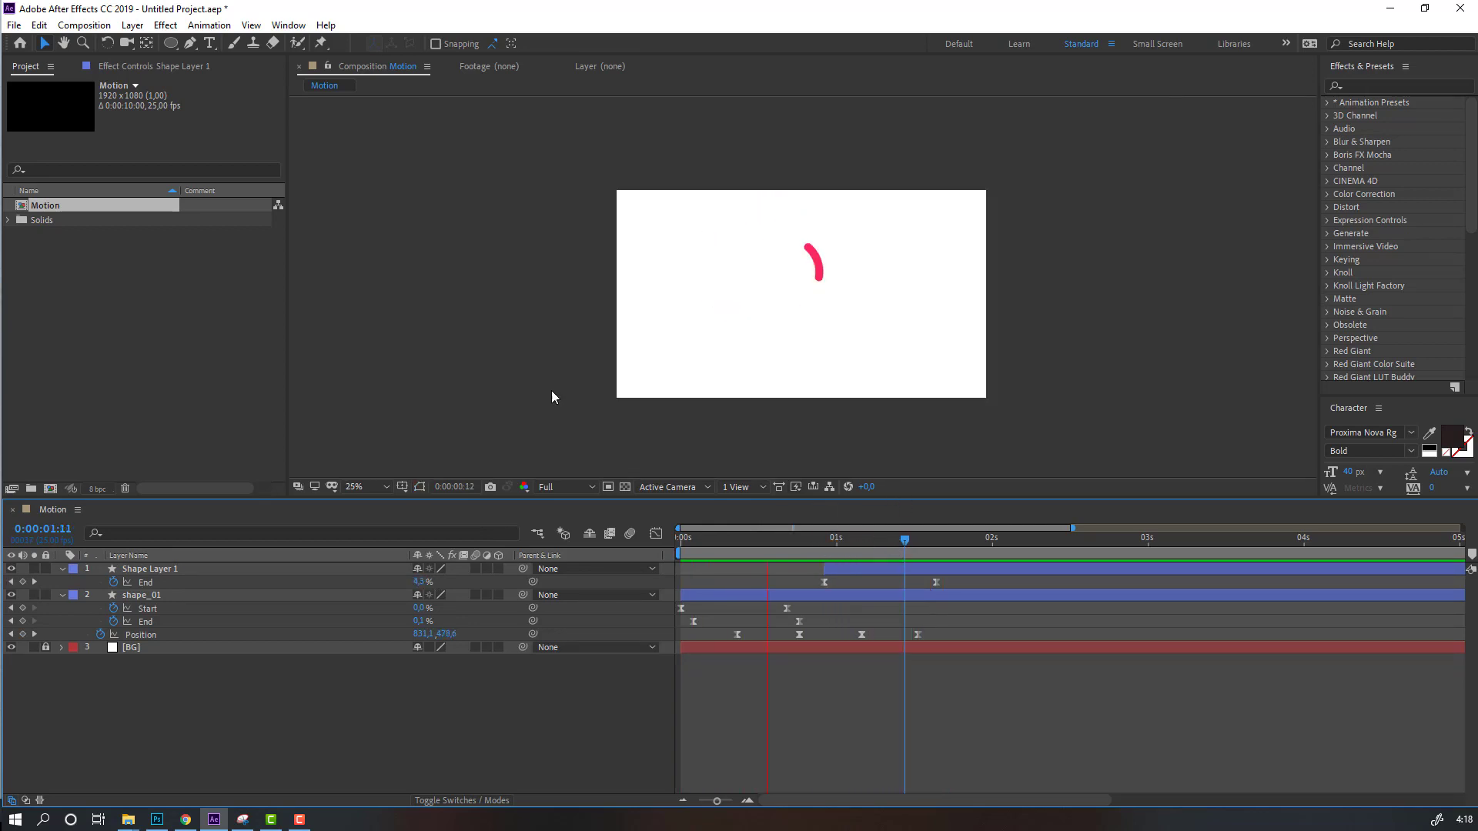
scroll(889, 397, "up", 2)
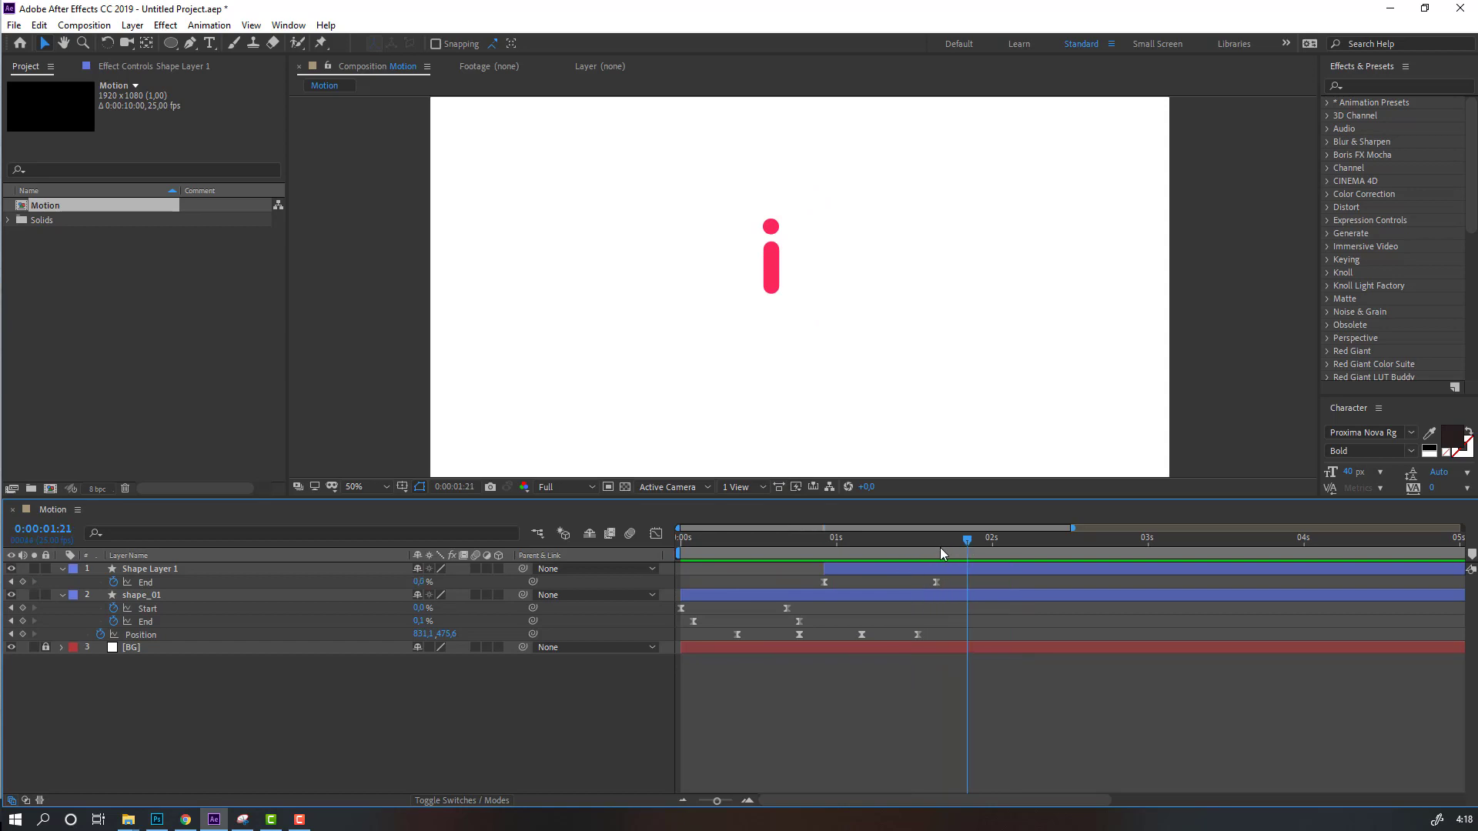
key("n")
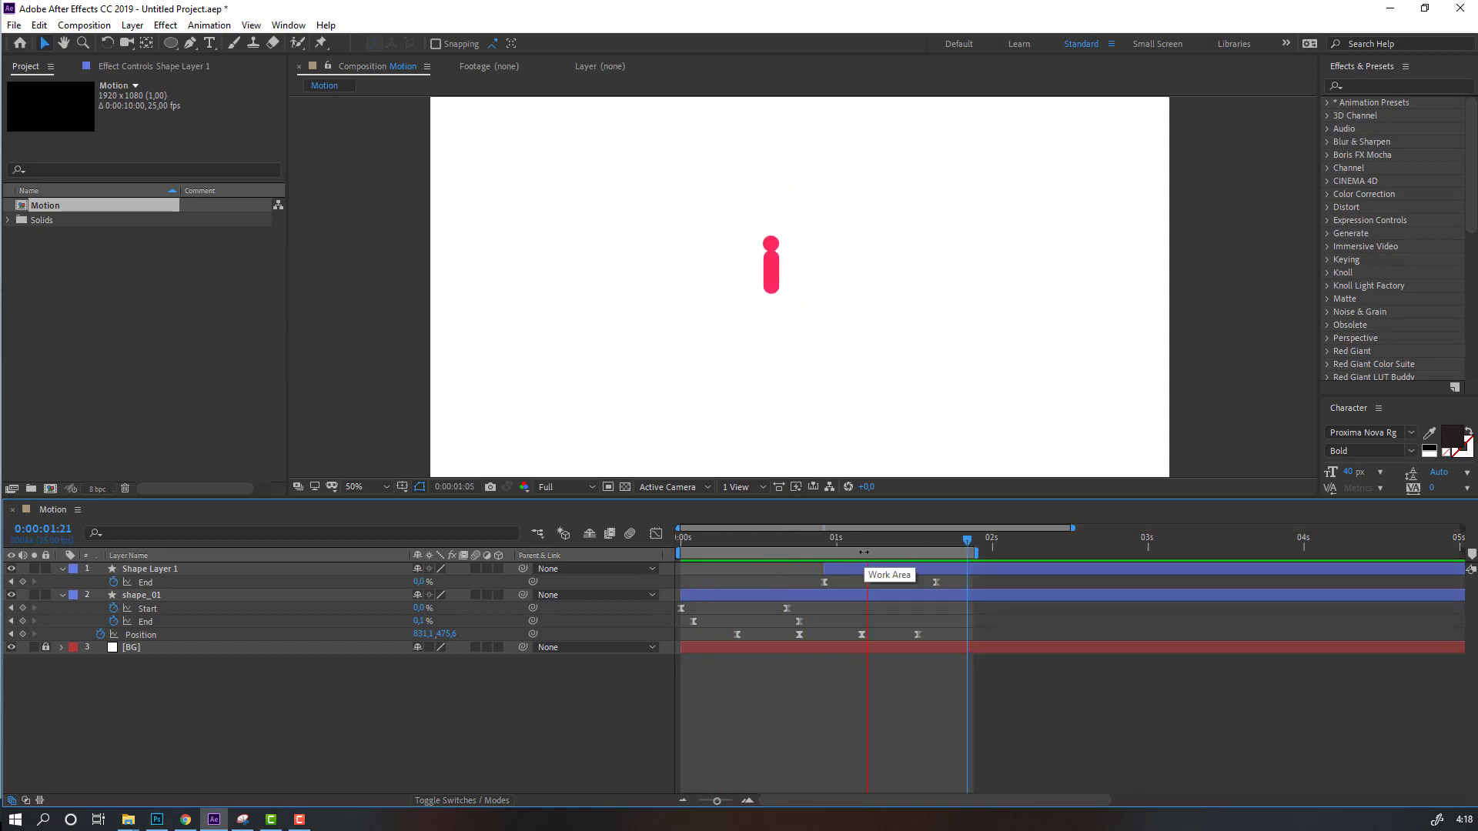
- Duplicate the pink shape_01 arc as shape_02 and give it a green 00CA72 stroke
left_click(779, 539)
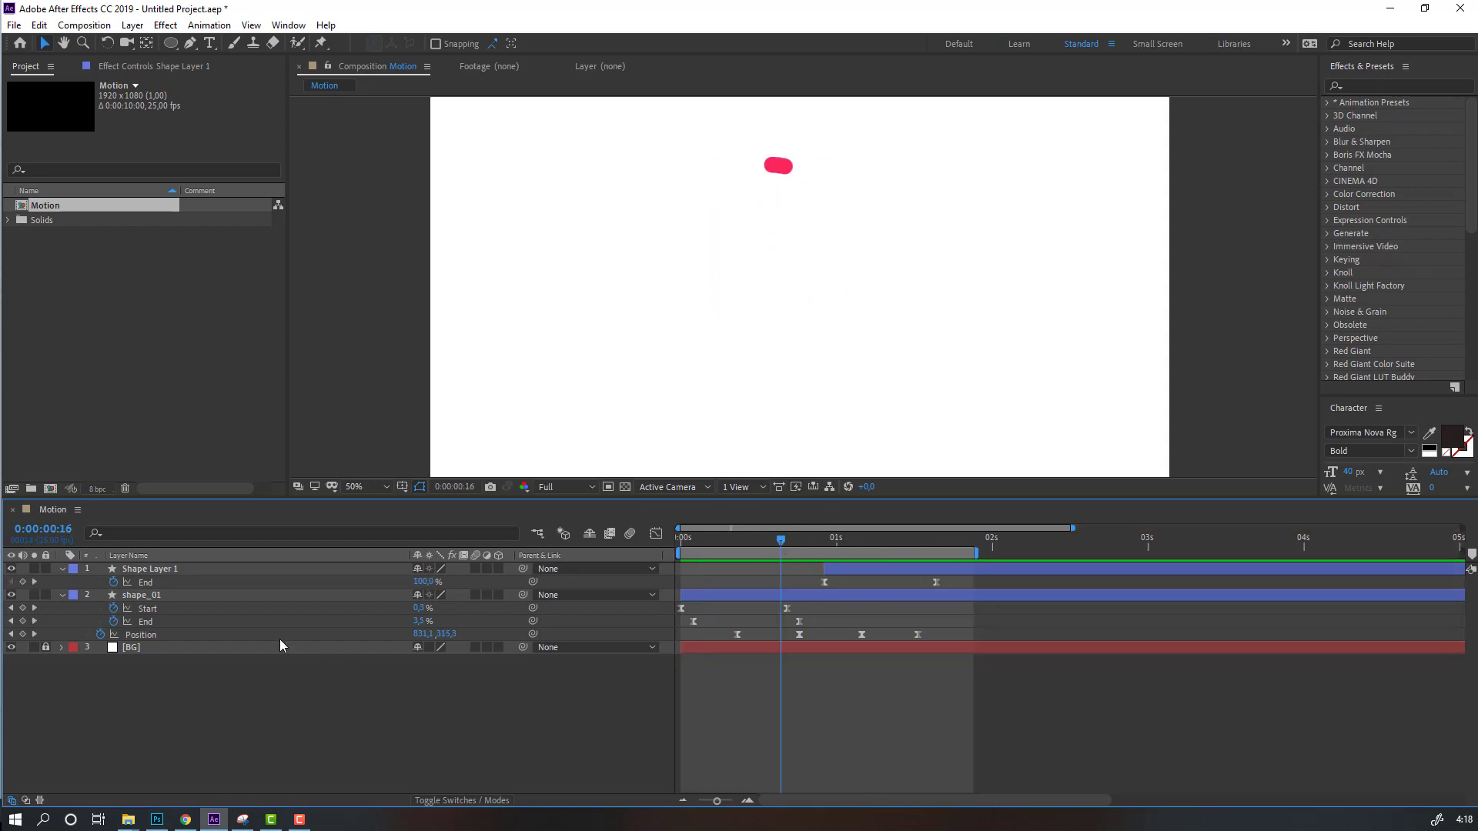
left_click(146, 598)
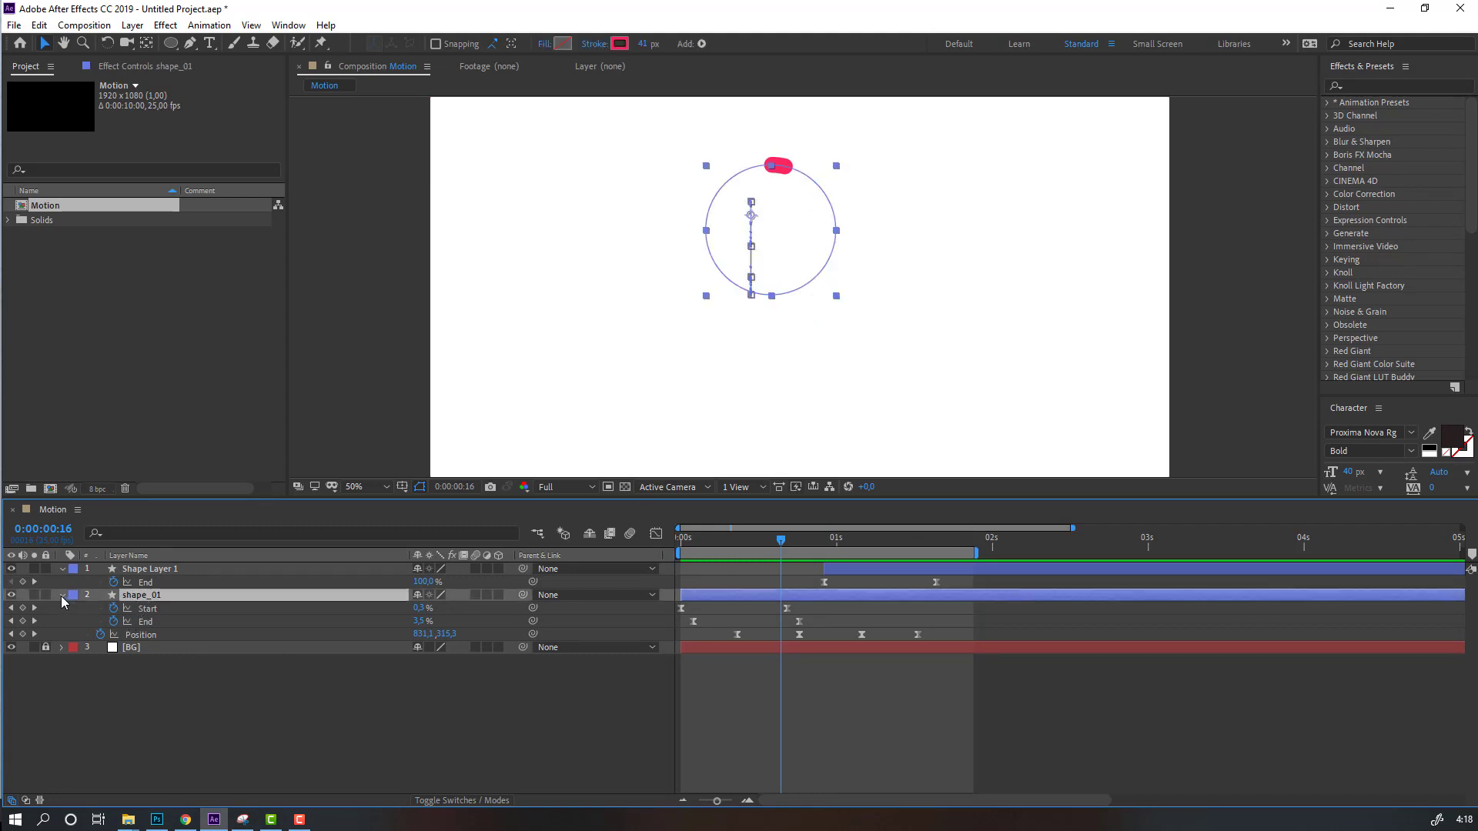
left_click(62, 595)
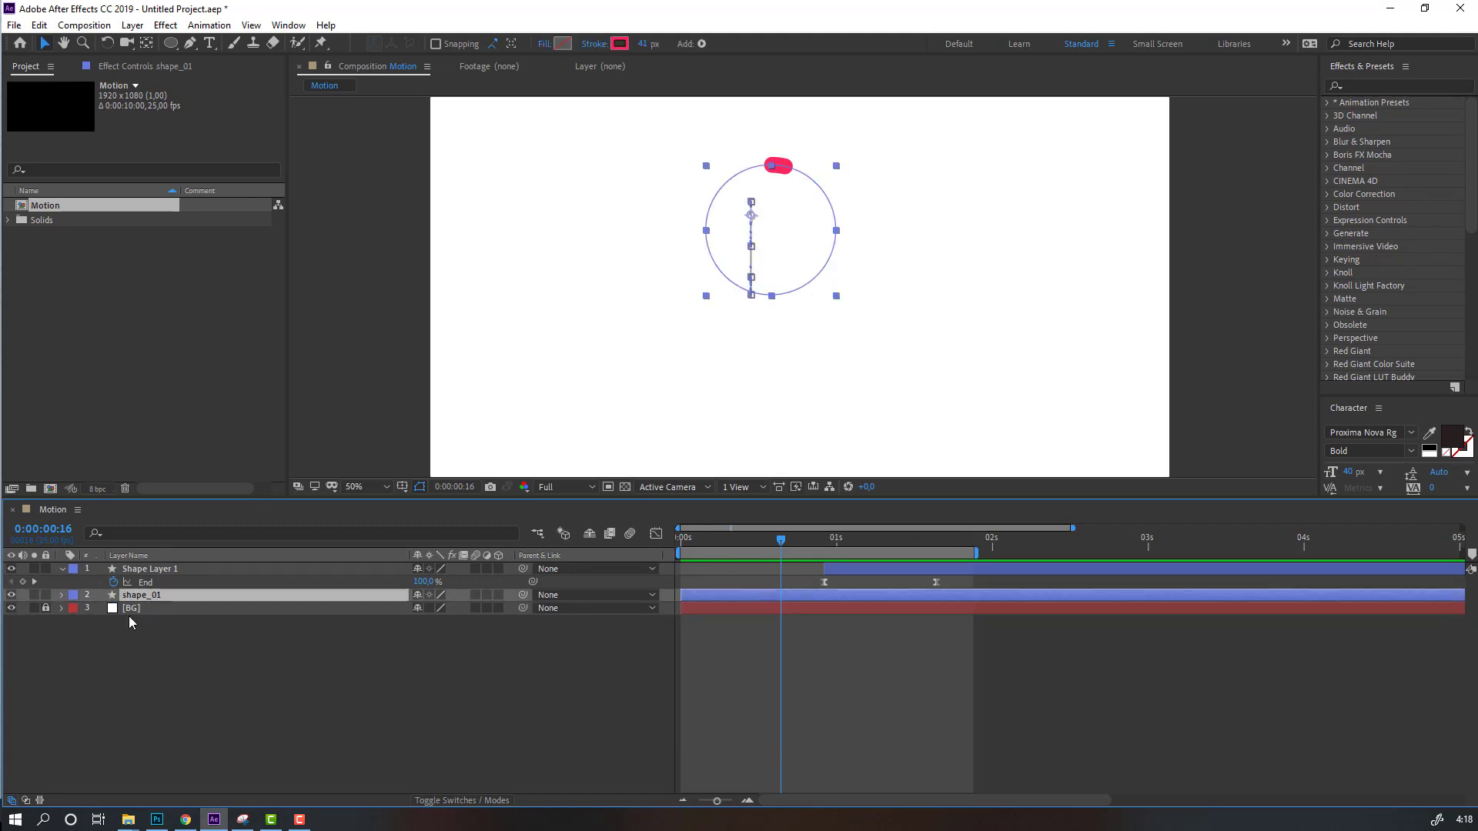
key("ctrl+d")
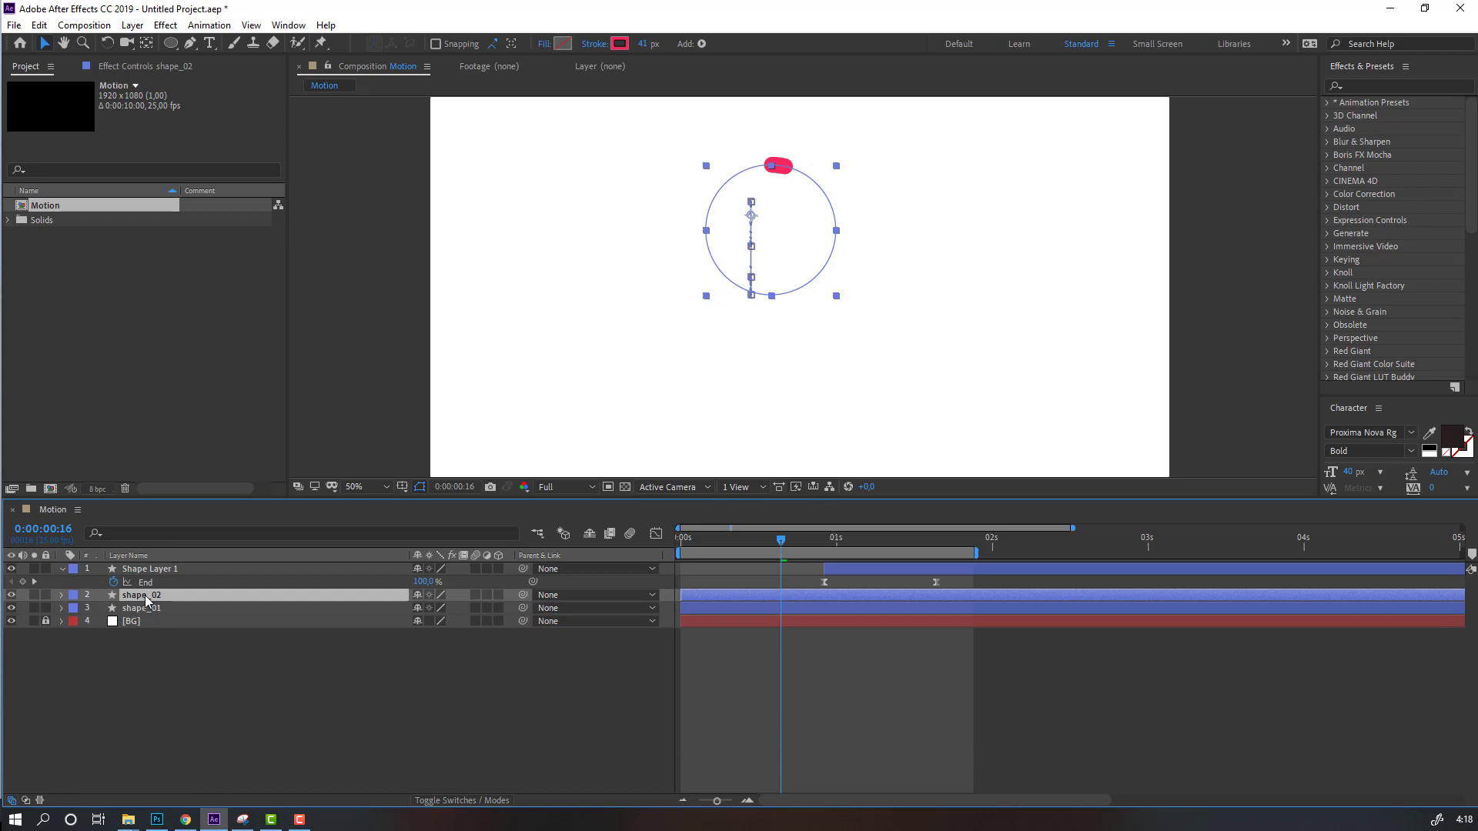
left_click_drag(779, 541, 746, 538)
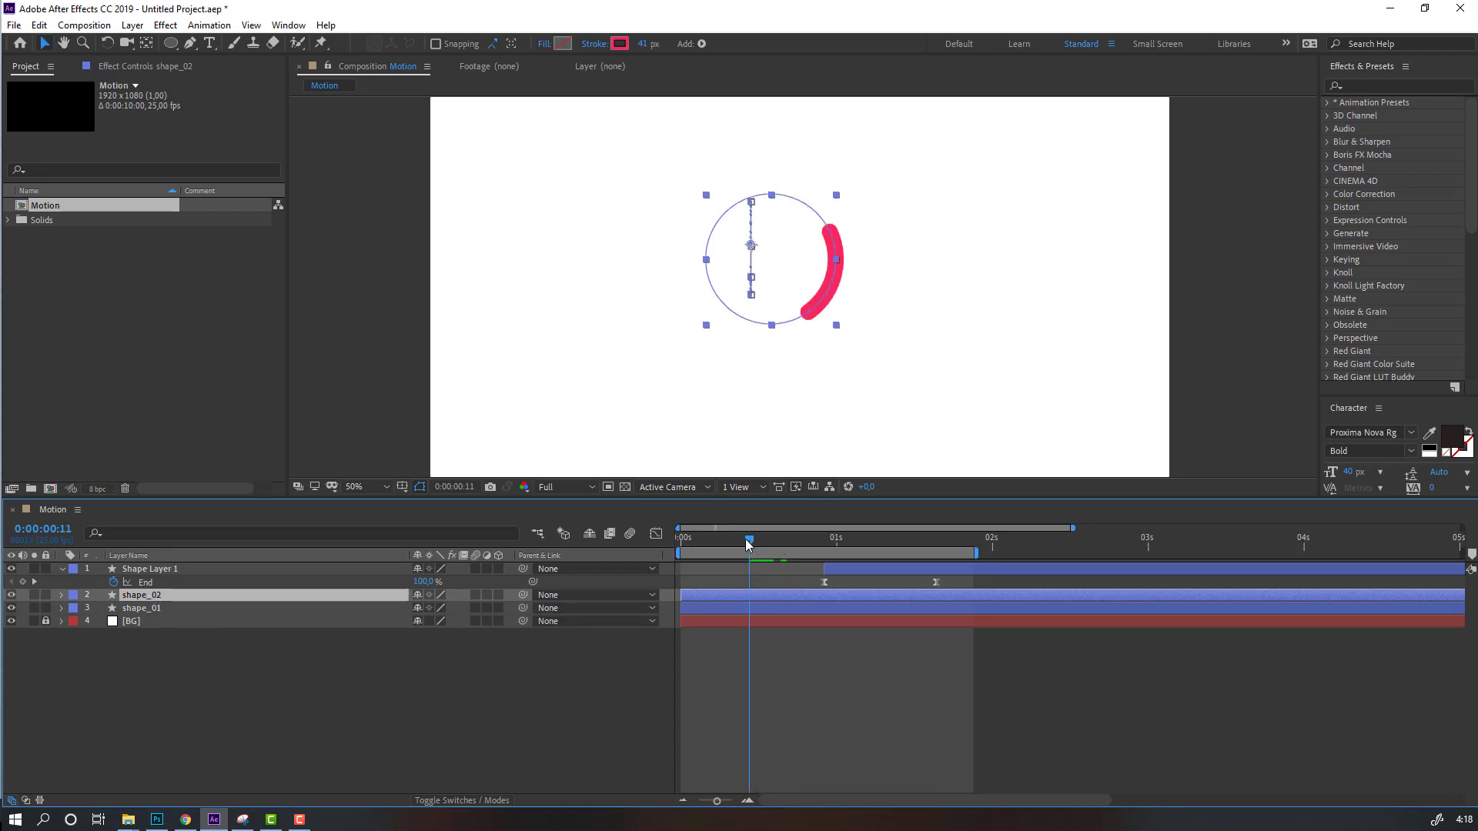
left_click(620, 44)
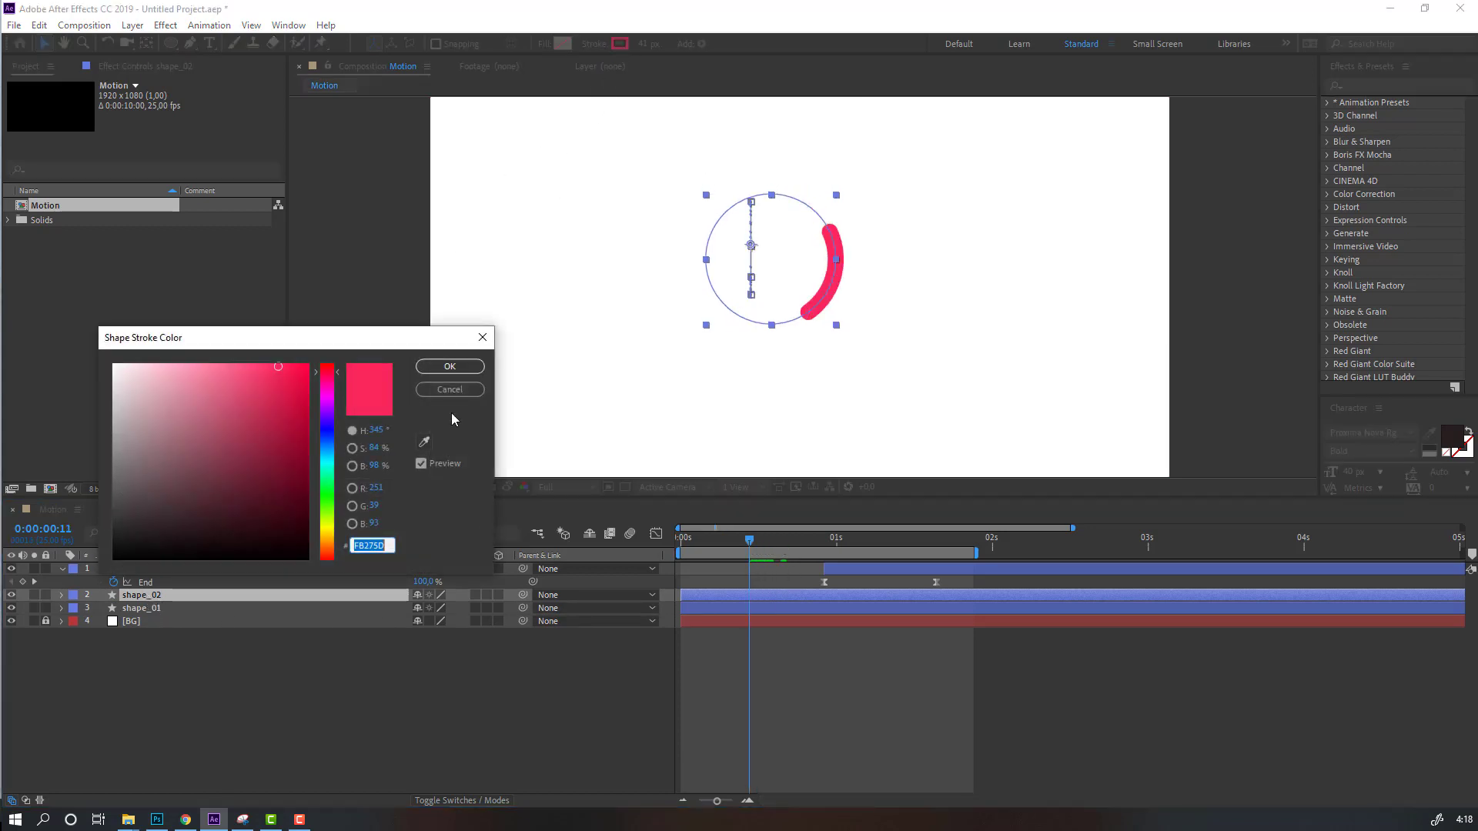
left_click(423, 442)
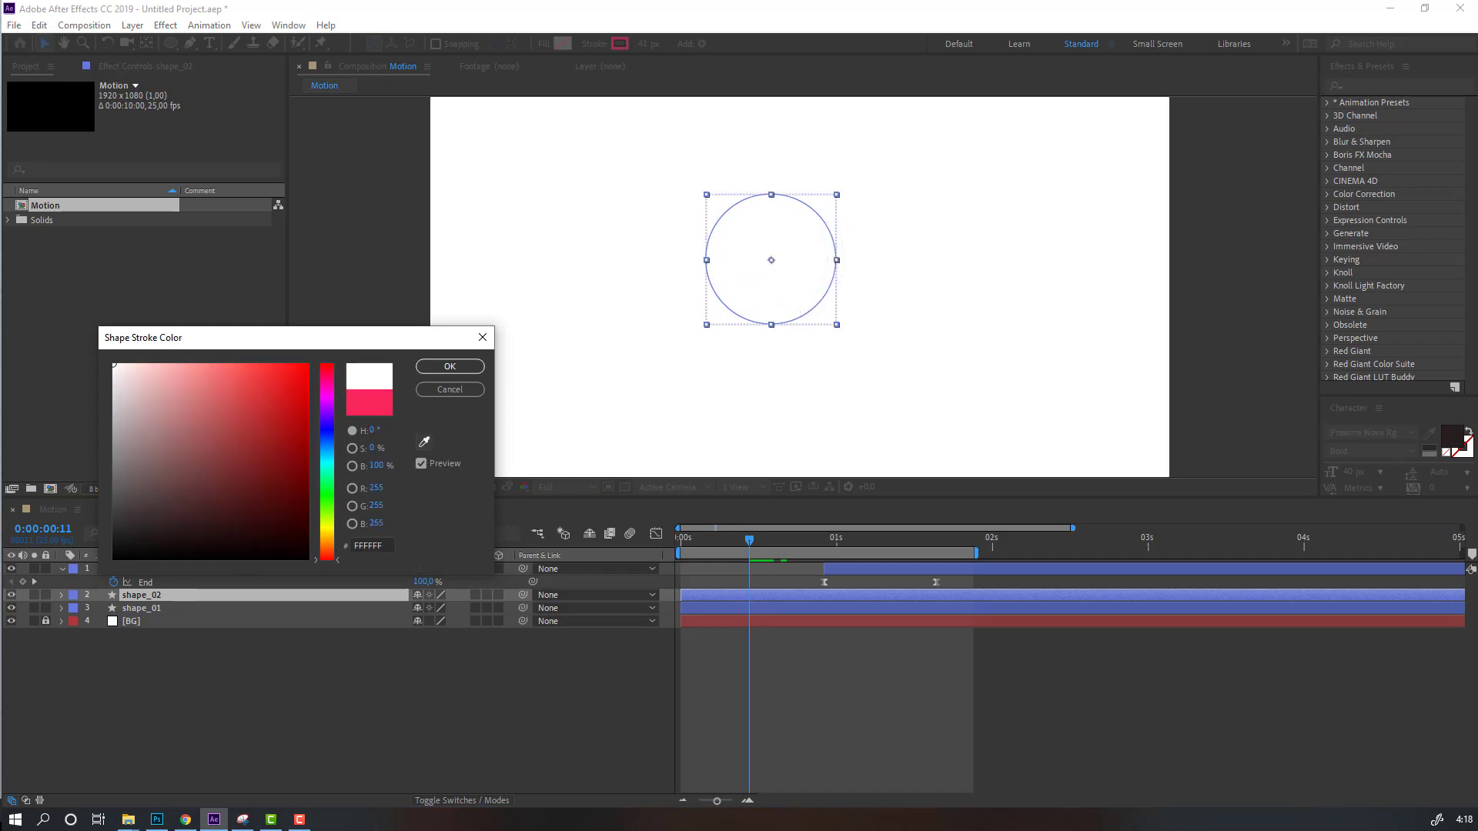
left_click(271, 819)
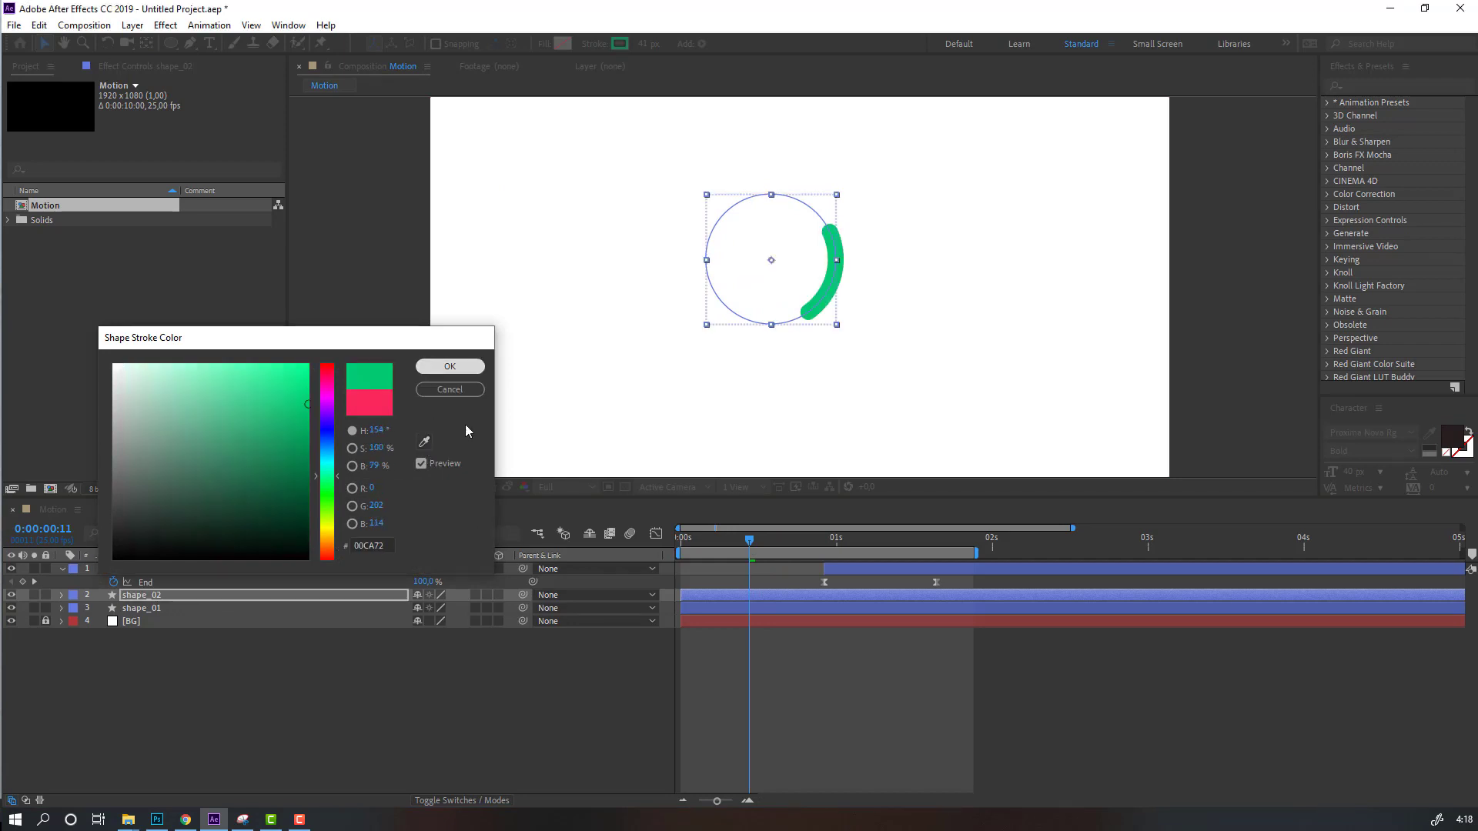
key("Return")
left_click(445, 722)
- Shift the green shape_02 arc about two frames later and preview the animation
left_click_drag(710, 596, 723, 596)
left_click(613, 678)
key("space")
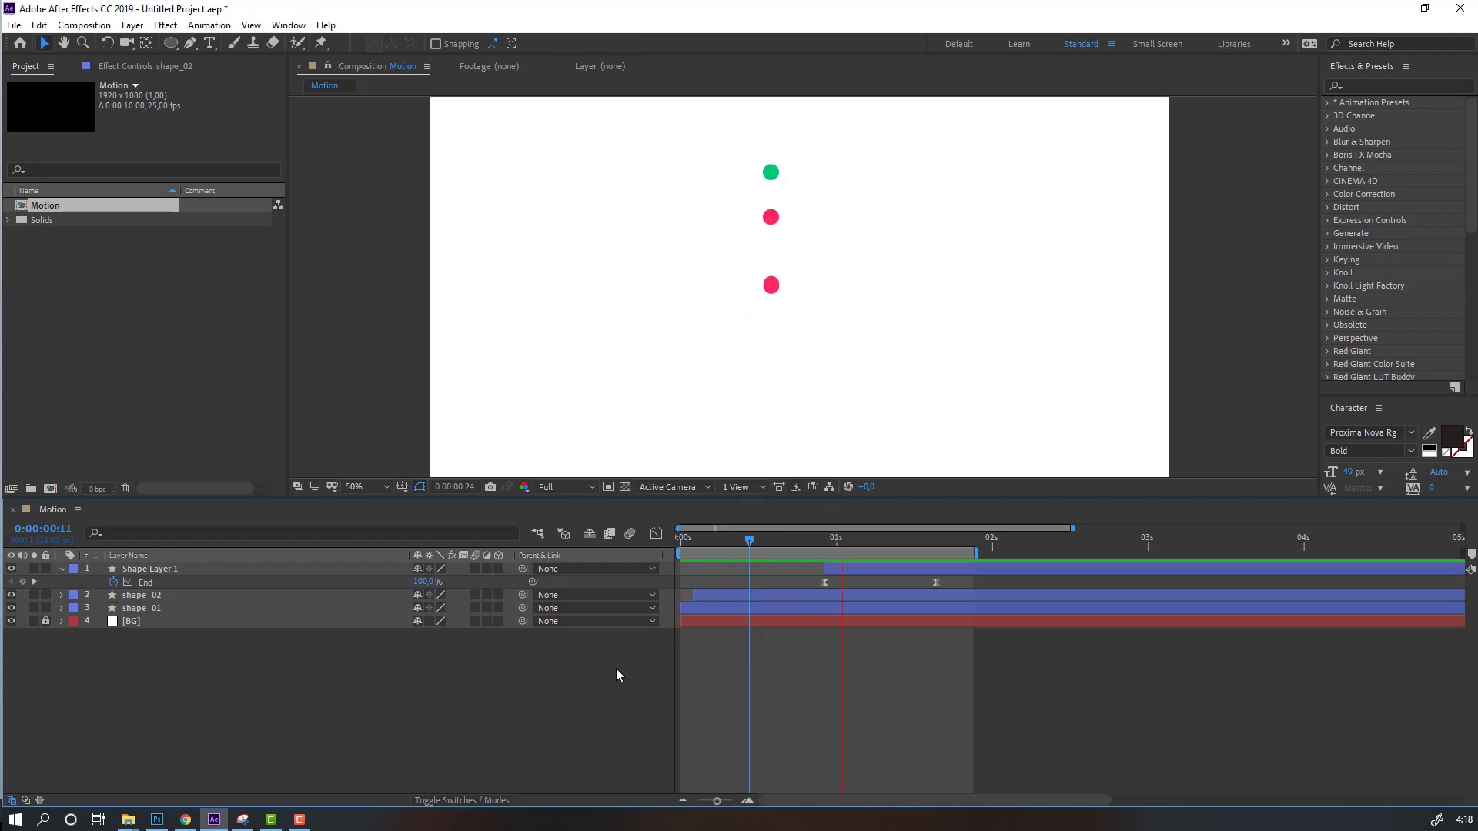
left_click(810, 568)
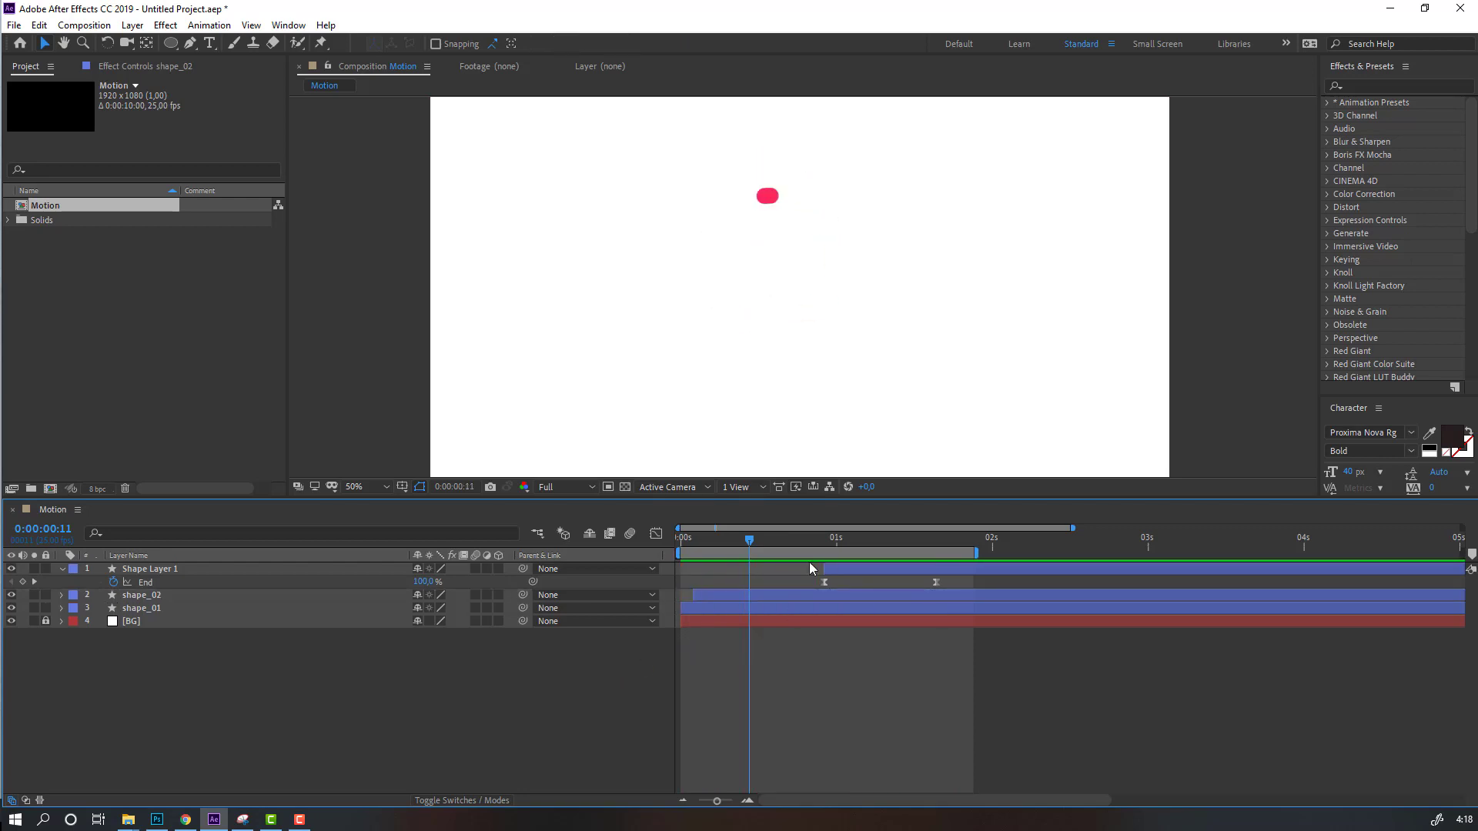
- Duplicate shape_02 as shape_03 with a yellow FFCC00 stroke and preview the three arcs
left_click(136, 596)
key("ctrl+d")
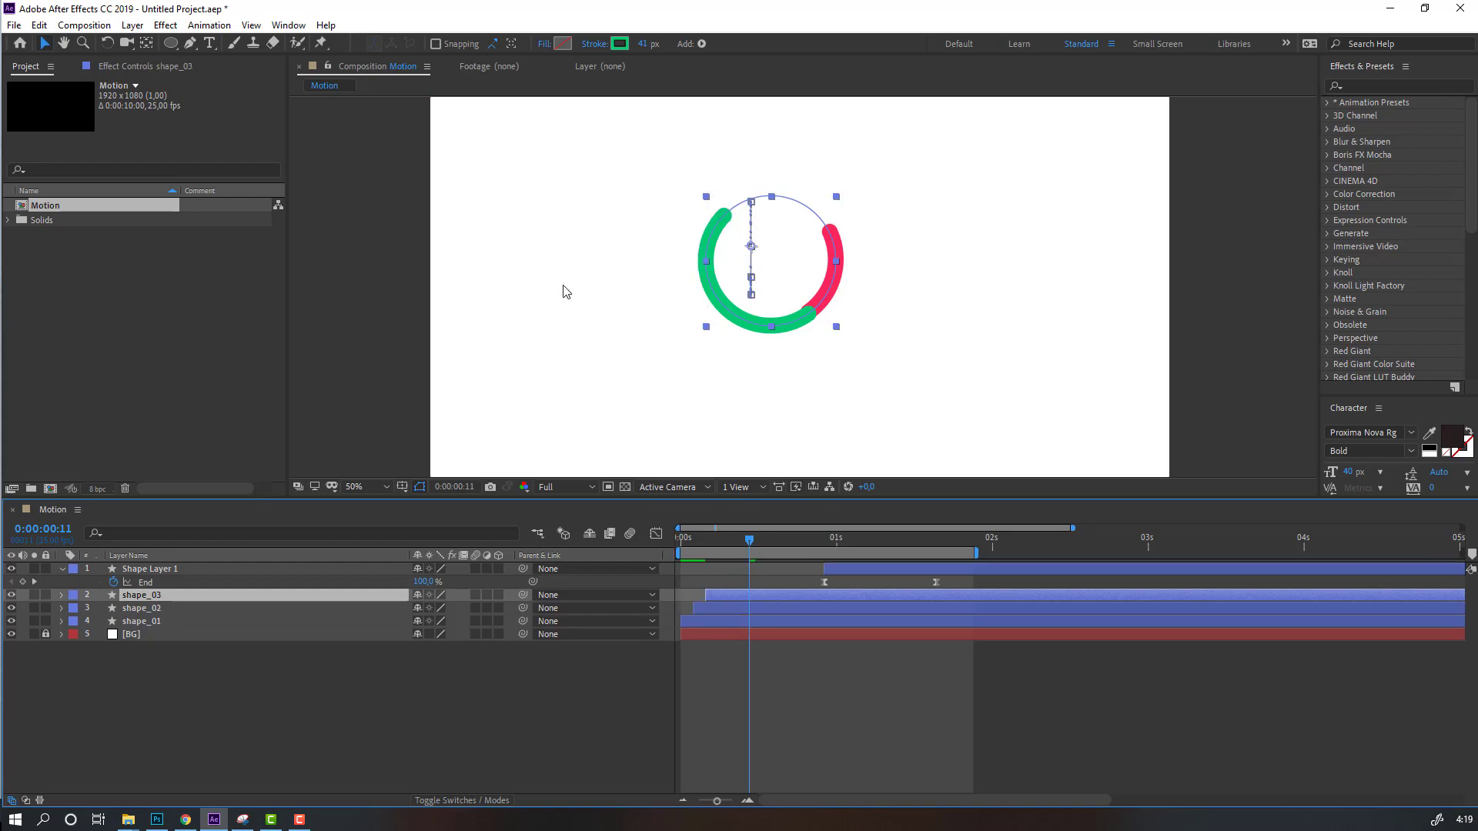
left_click(620, 45)
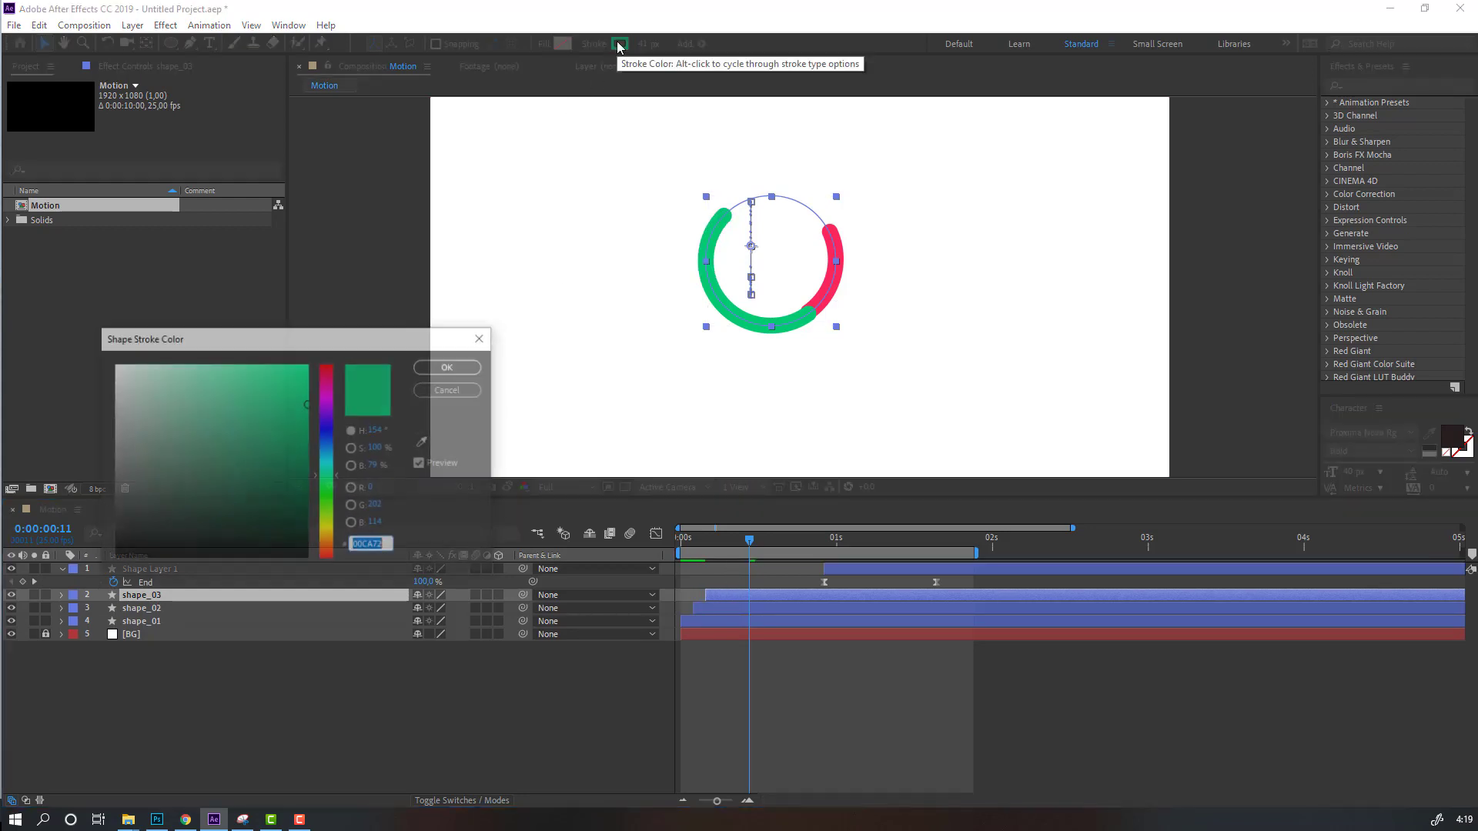
left_click(424, 443)
type("FFCC00")
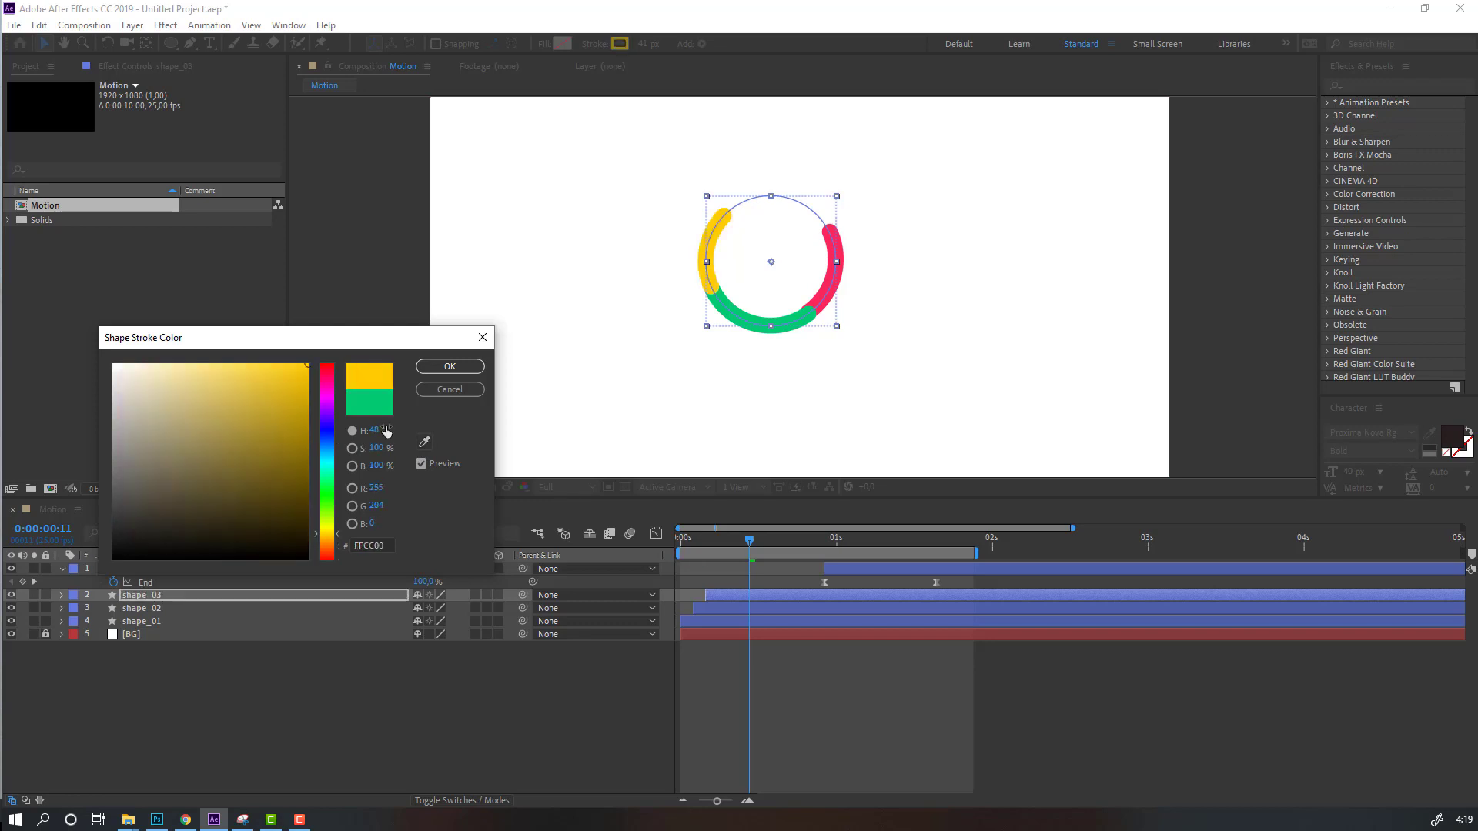
left_click(426, 370)
left_click(481, 690)
key("space")
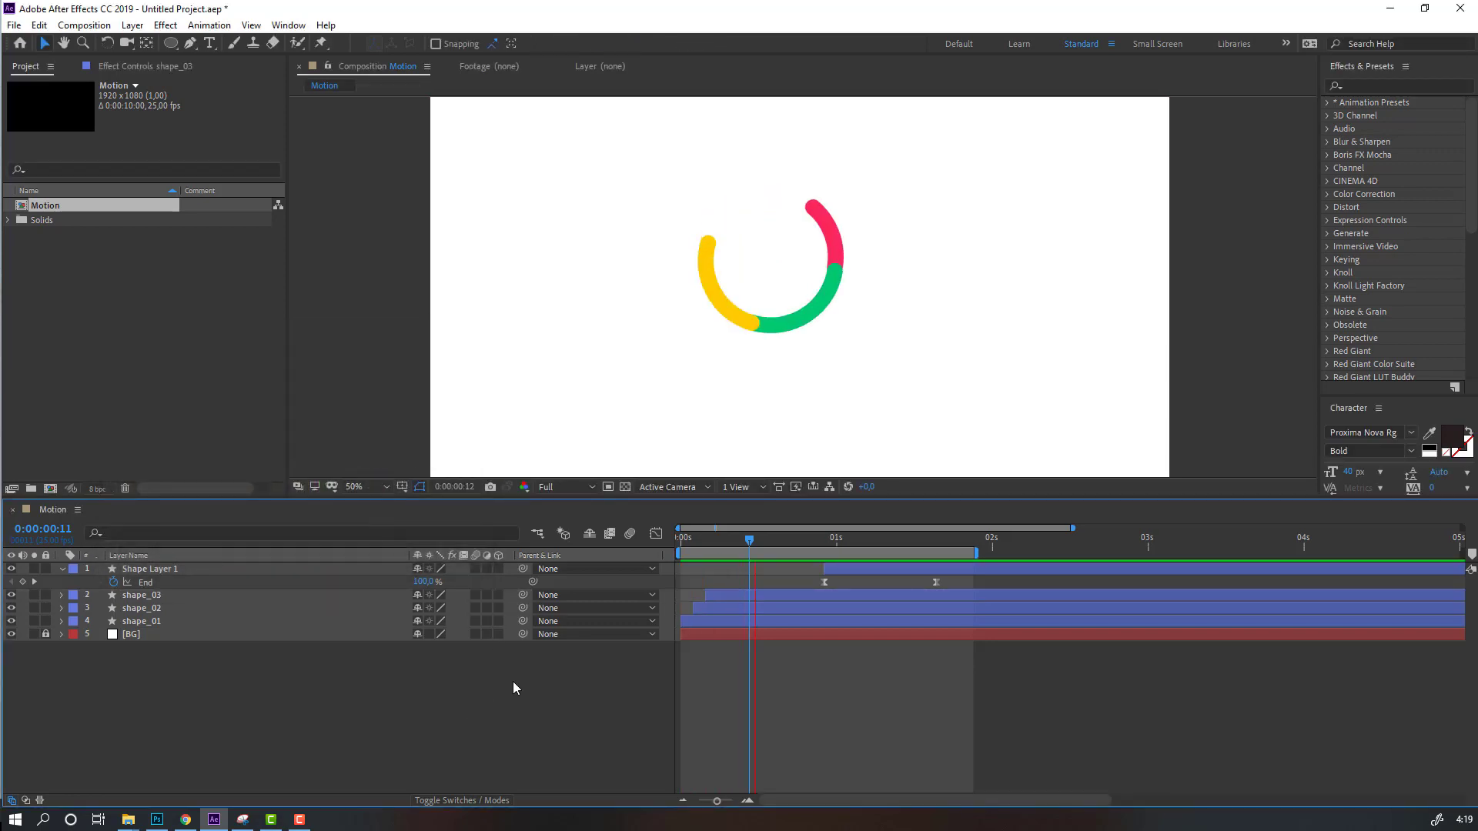
left_click_drag(820, 534, 849, 537)
left_click(155, 573)
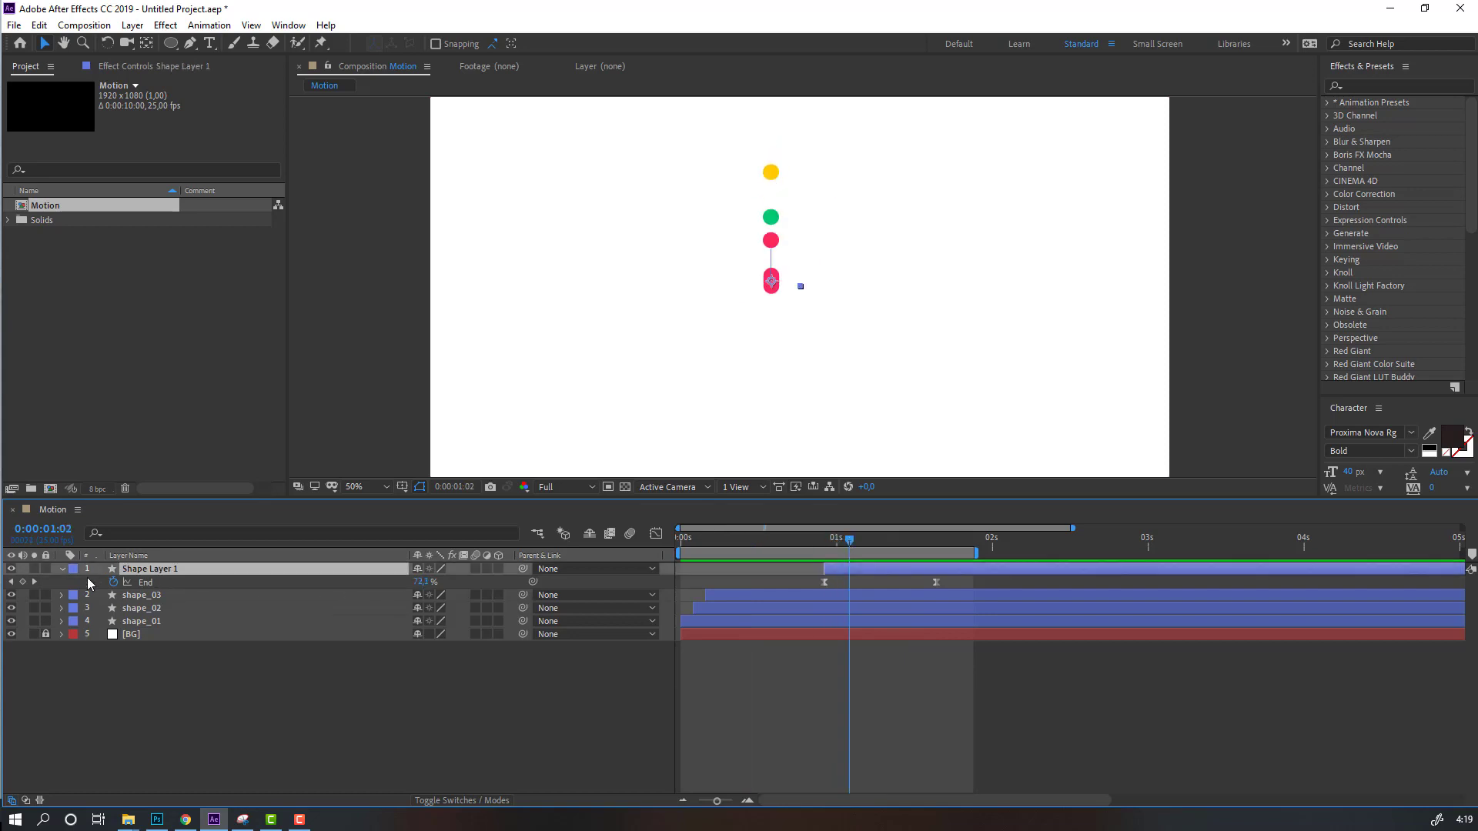
- Duplicate the pink stem as Shape Layer 2, shifted two frames later, with a green stroke
left_click(61, 569)
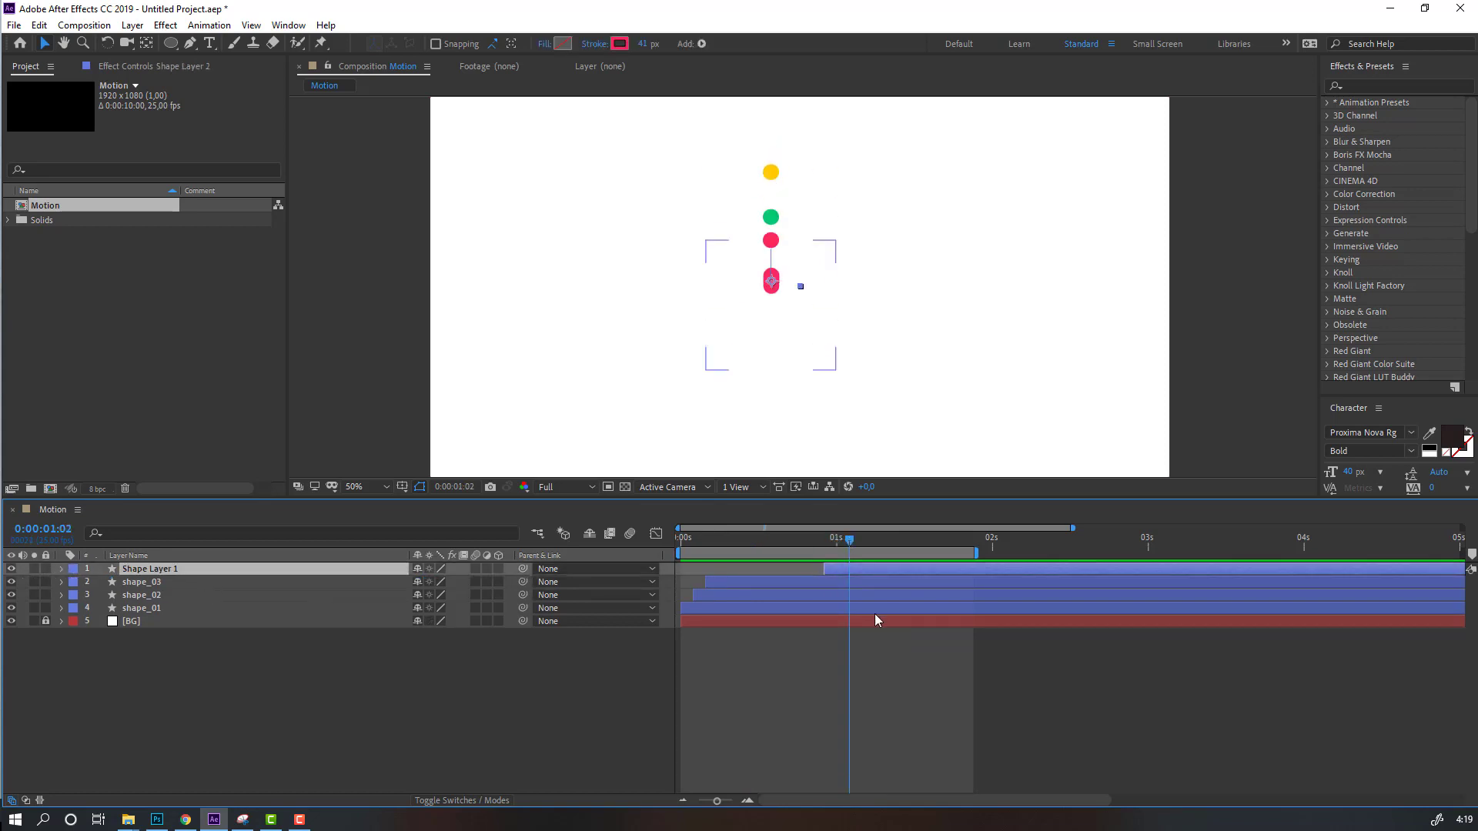
key("ctrl+d")
key("alt+Page_Down")
key("alt+Page_Down")
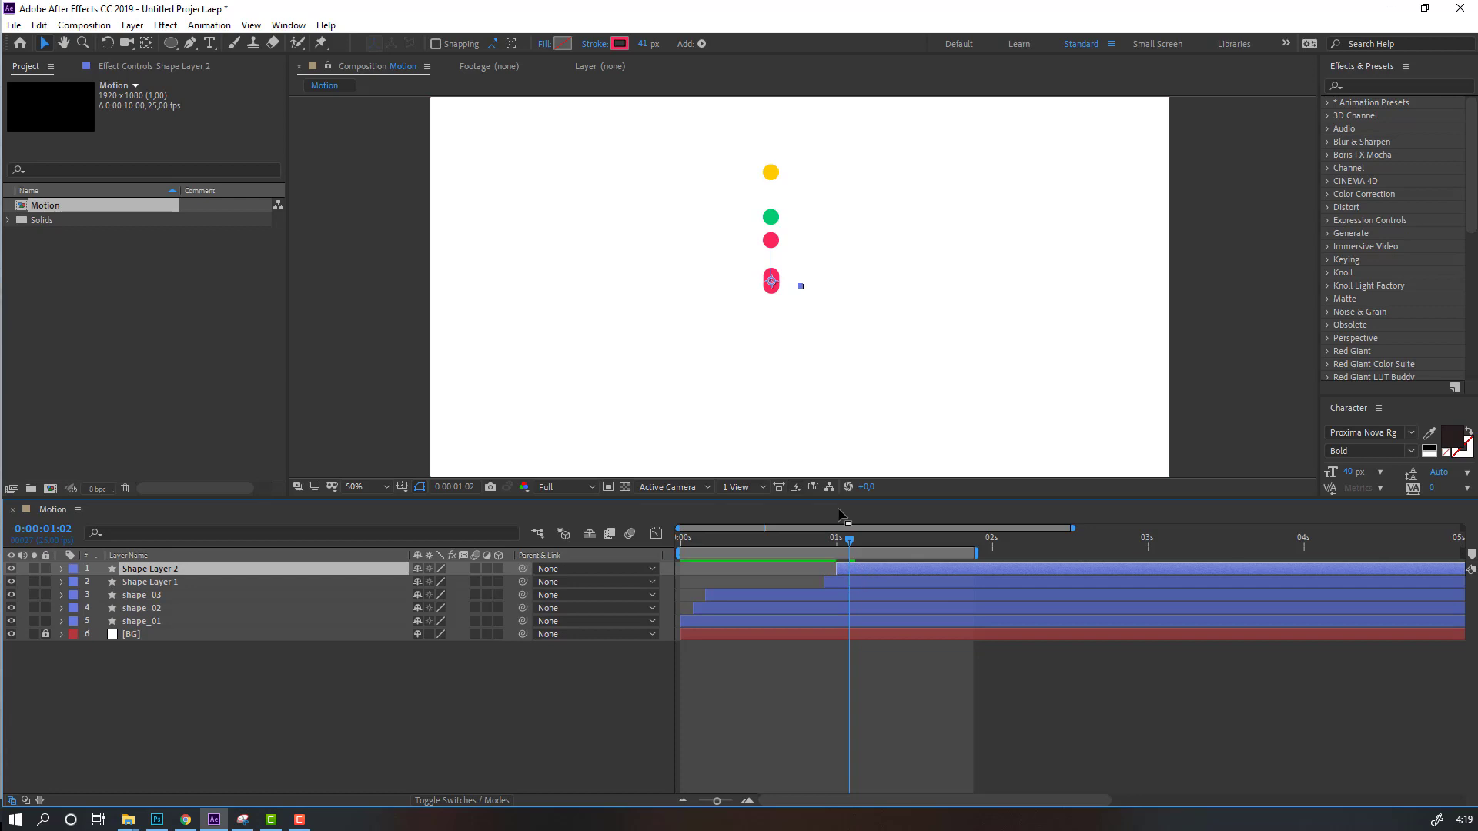
left_click(627, 46)
left_click(423, 441)
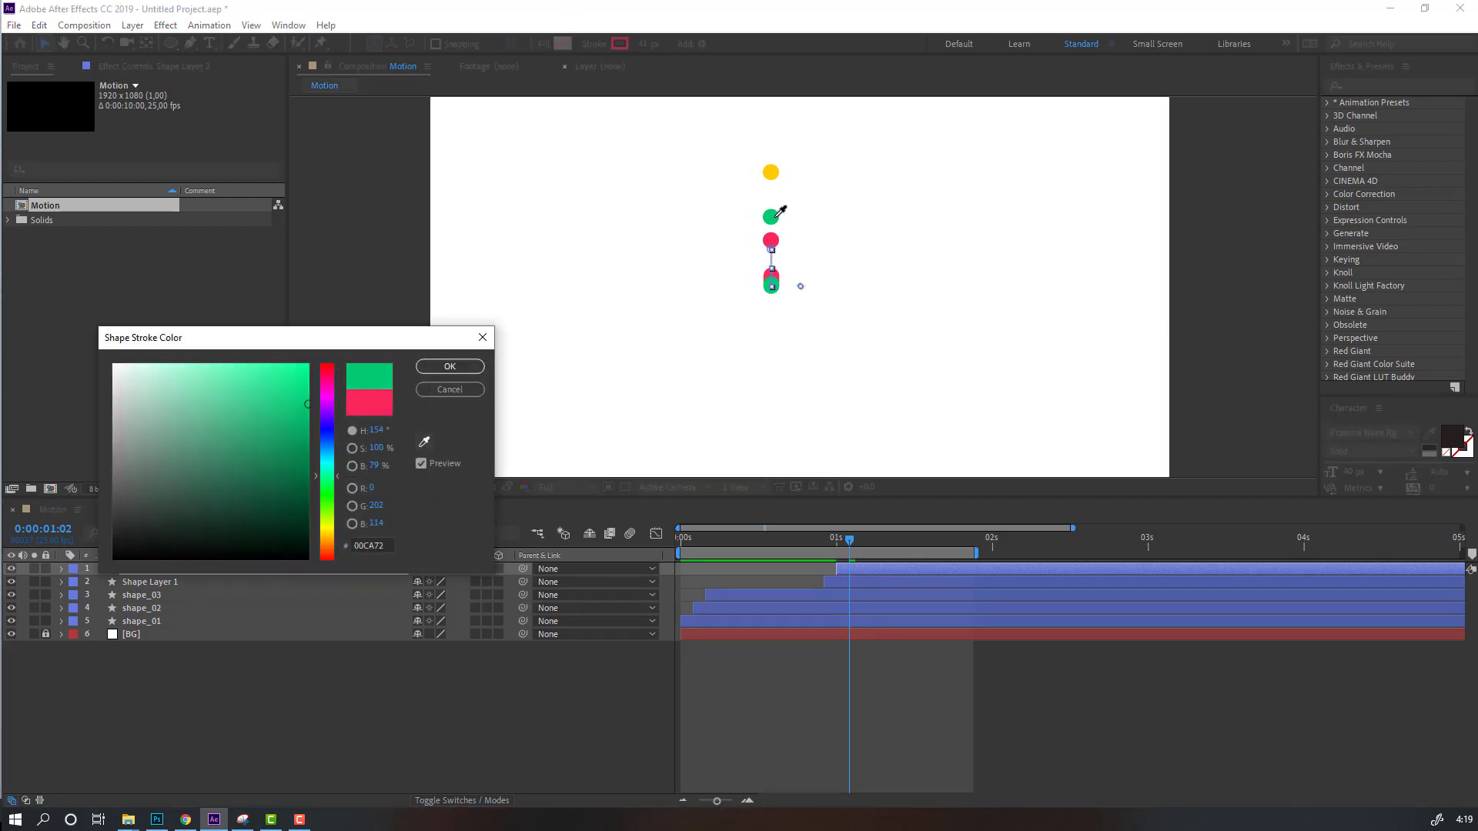
left_click(450, 366)
mouse_move(812, 541)
left_mouse_down()
mouse_move(871, 537)
mouse_move(848, 574)
left_mouse_up()
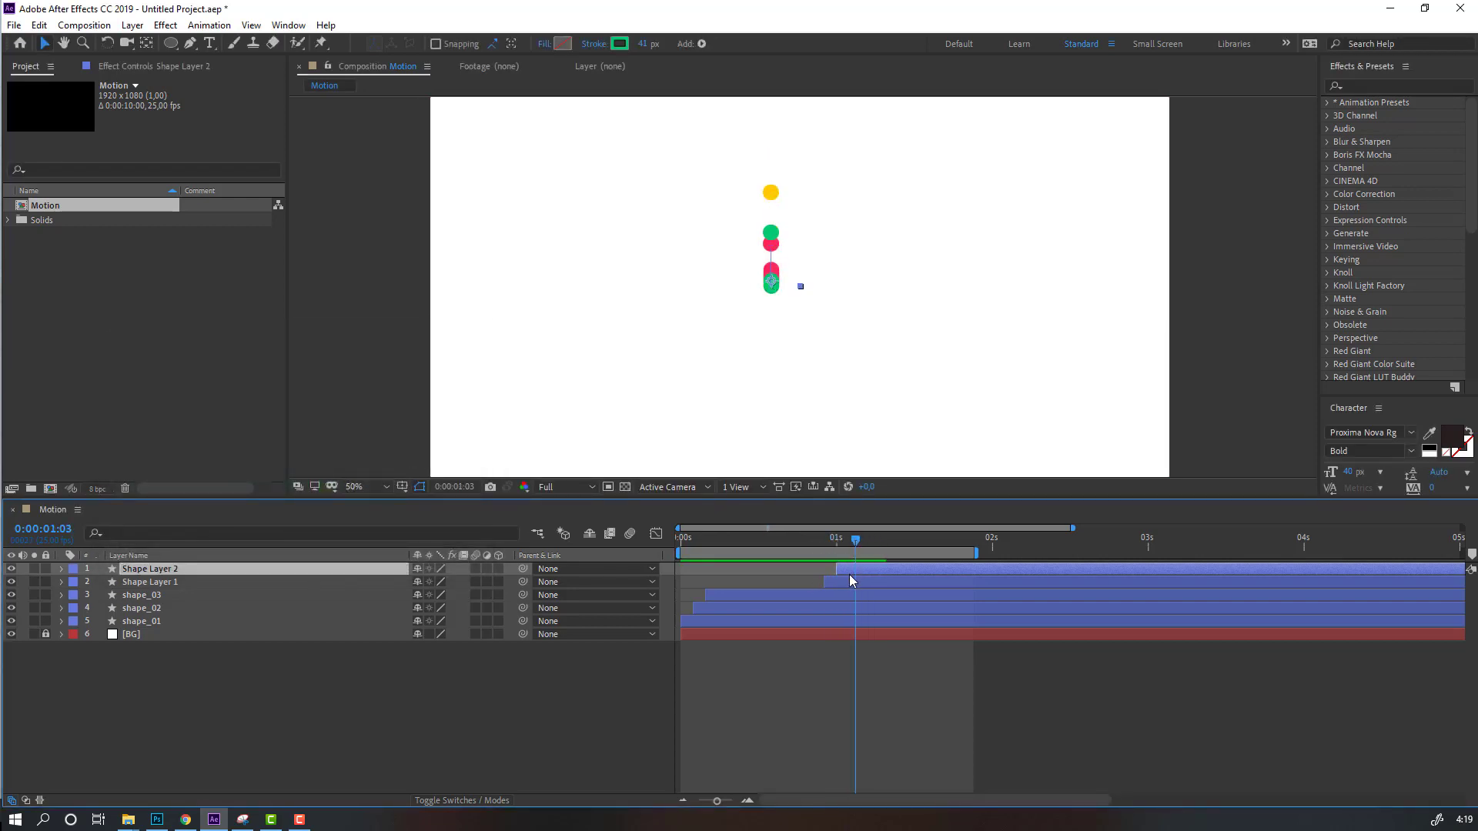
- Duplicate the green stem as Shape Layer 3 with a yellow stroke and preview
key("ctrl+d")
left_click(866, 541)
left_click(620, 45)
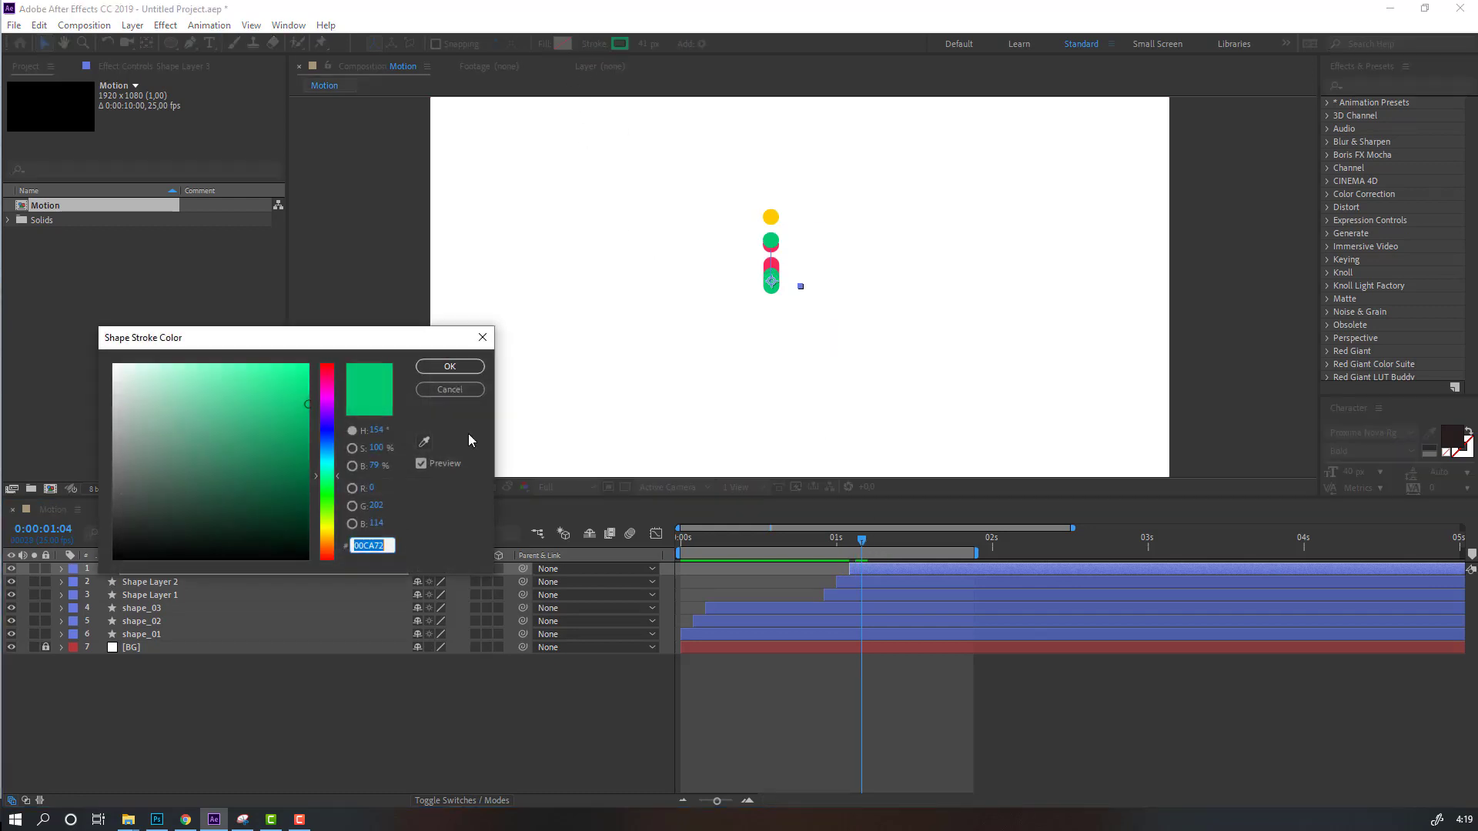
left_click(771, 217)
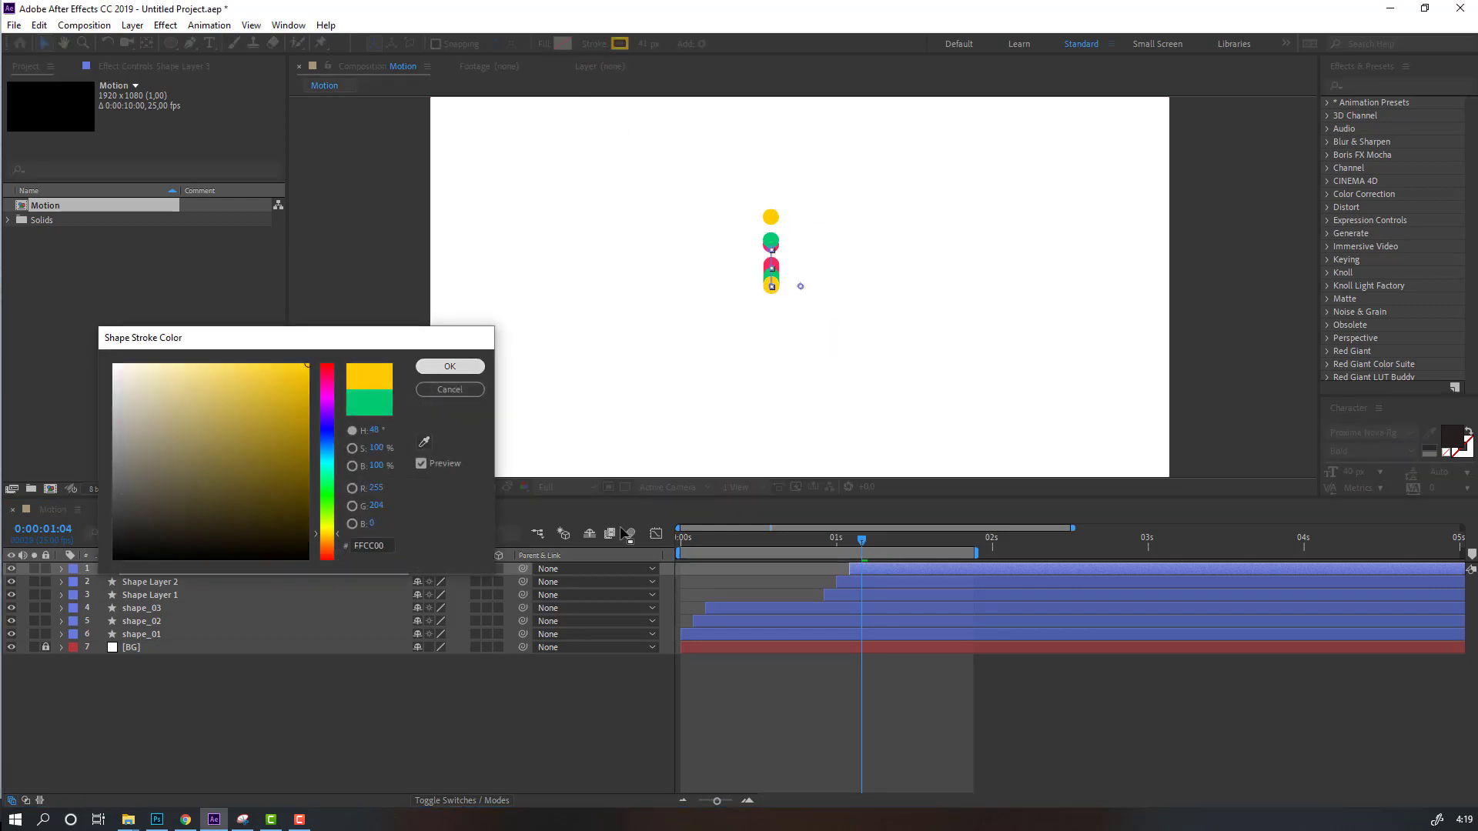
left_click(449, 367)
key("space")
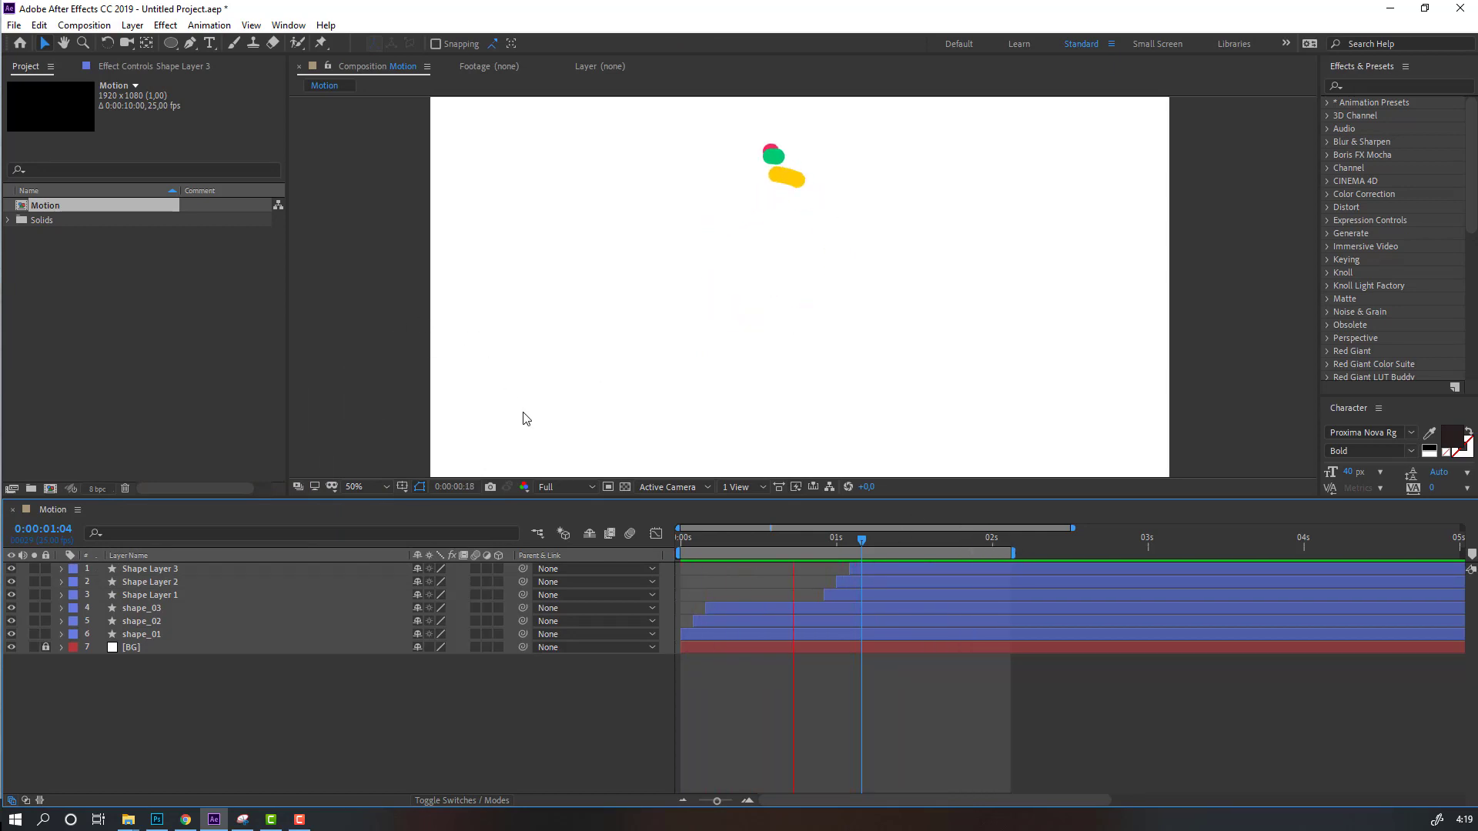
scroll(524, 414, "down", 1)
- Stop playback, go to 0:00:02:05, end the work area near 2:20 and replay
scroll(539, 404, "up", 1)
key("space")
left_click(1019, 553)
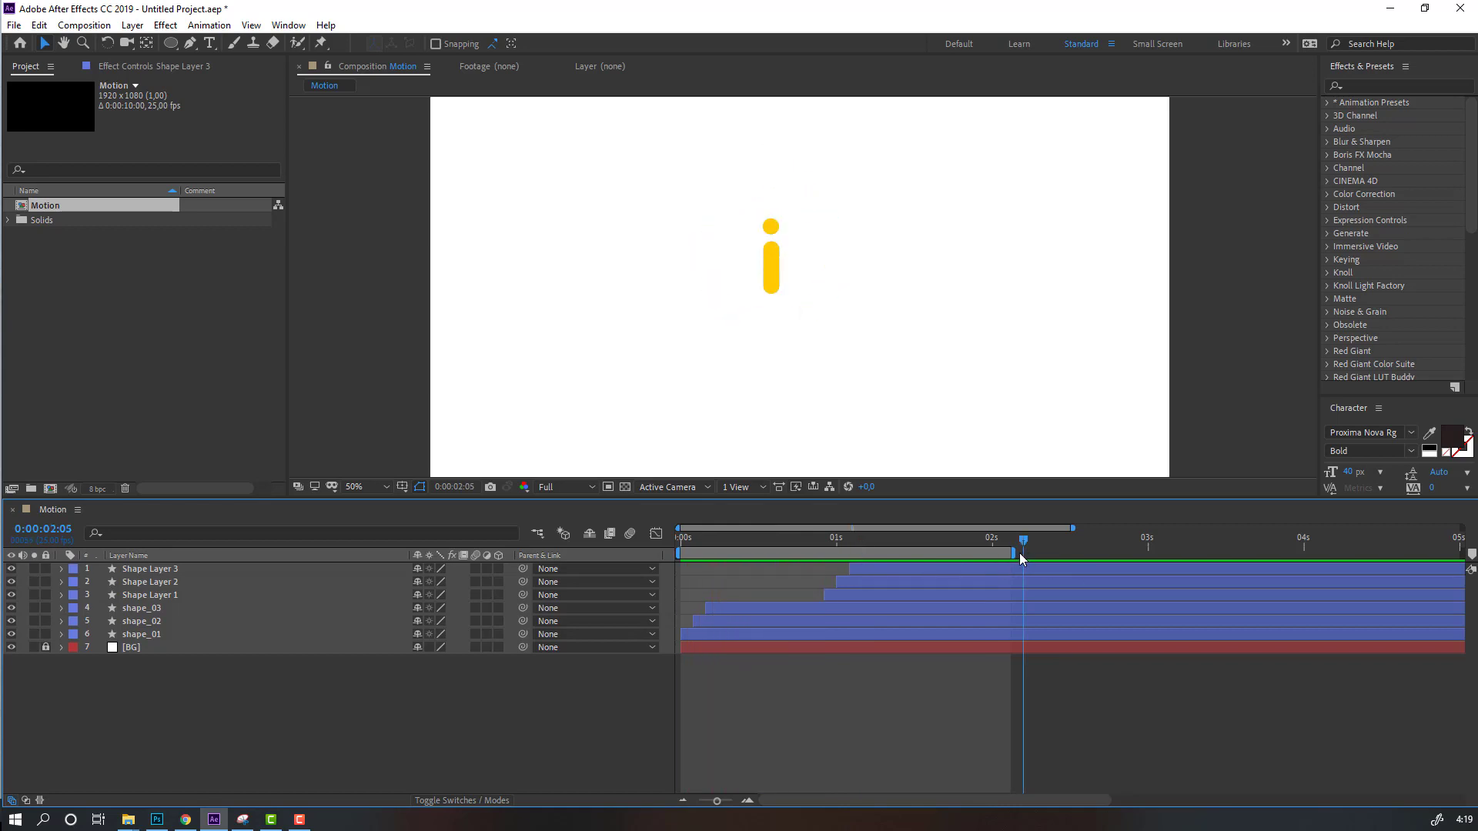
left_click_drag(1015, 552, 1113, 553)
key("space")
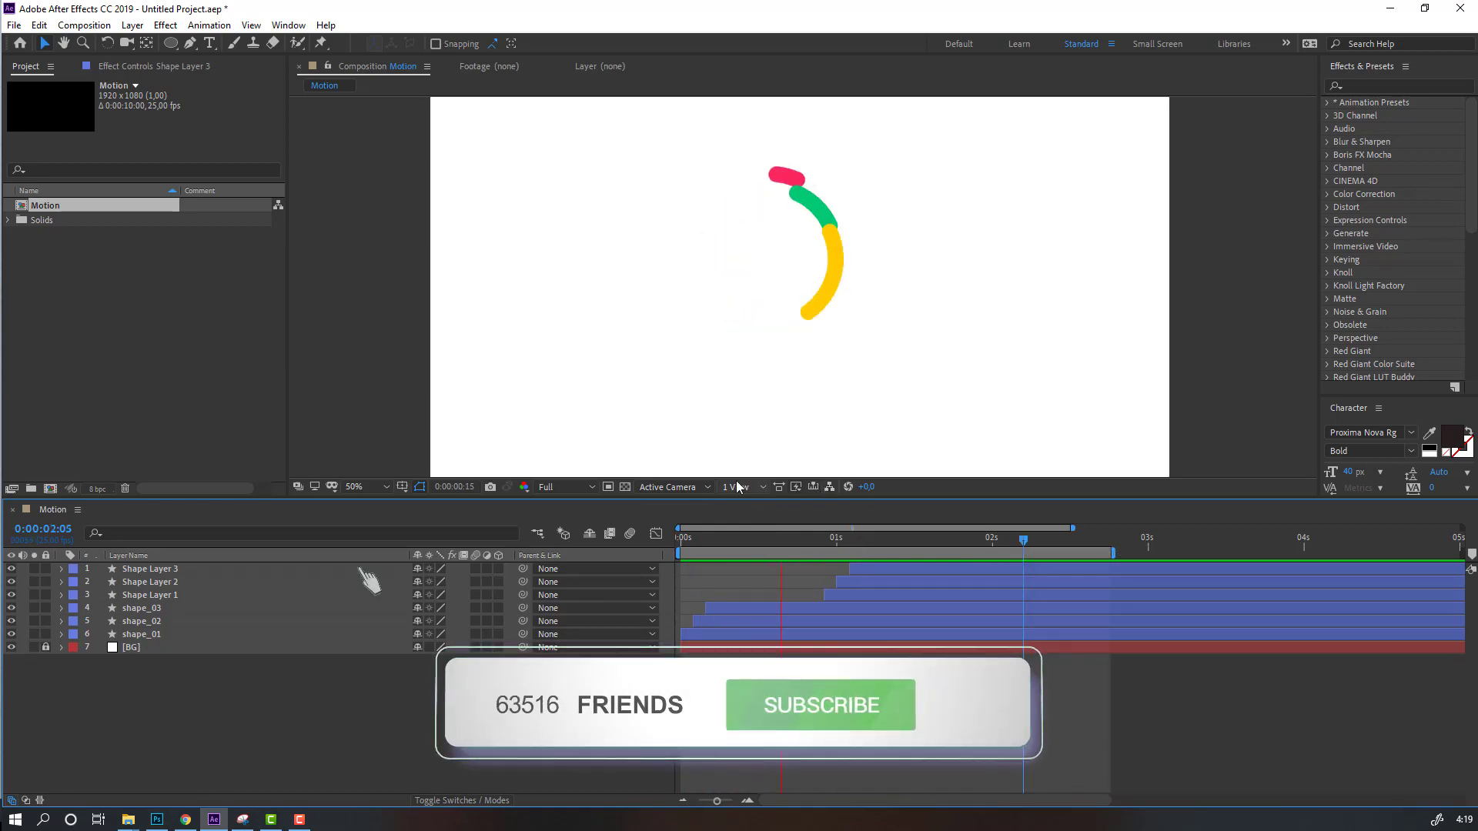